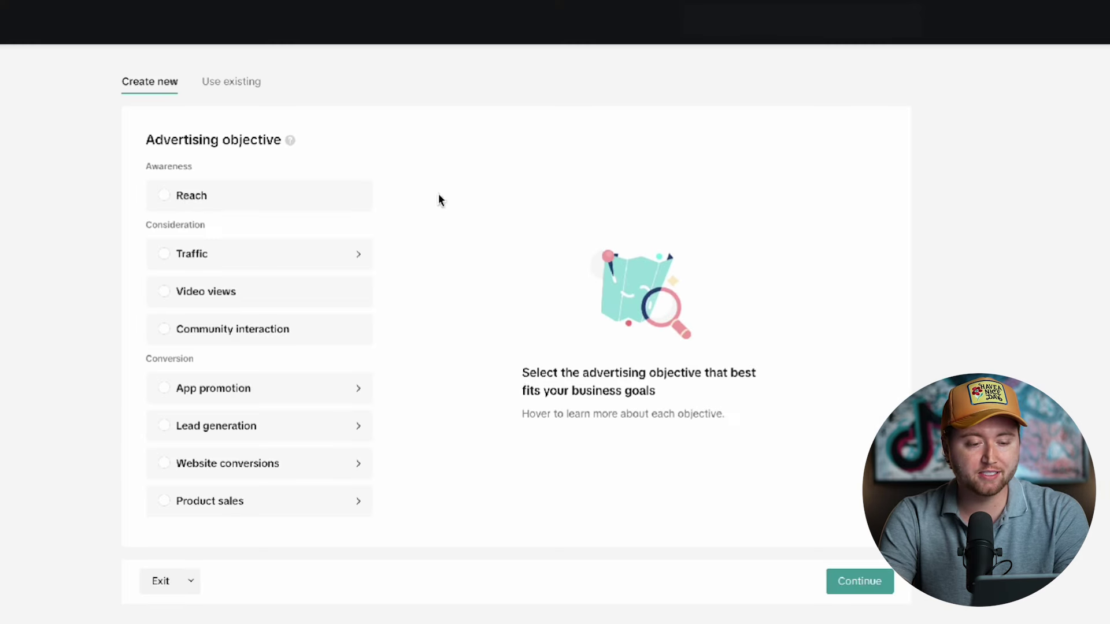
Step: Compare Product sales with Website conversions and settle on Website conversions as the campaign objective
click(171, 464)
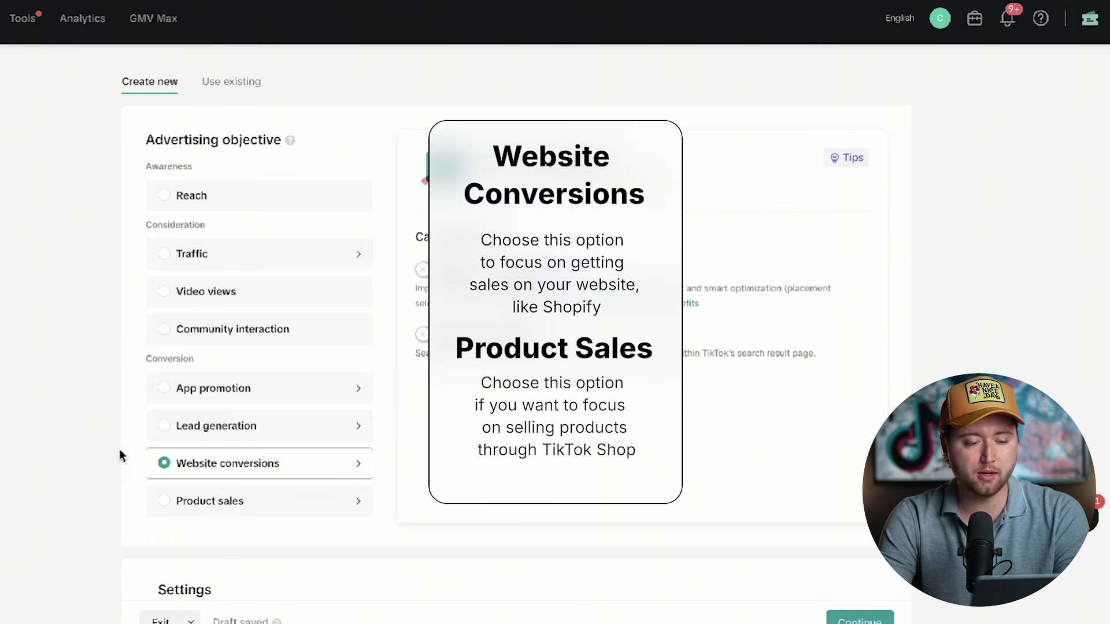
click(177, 509)
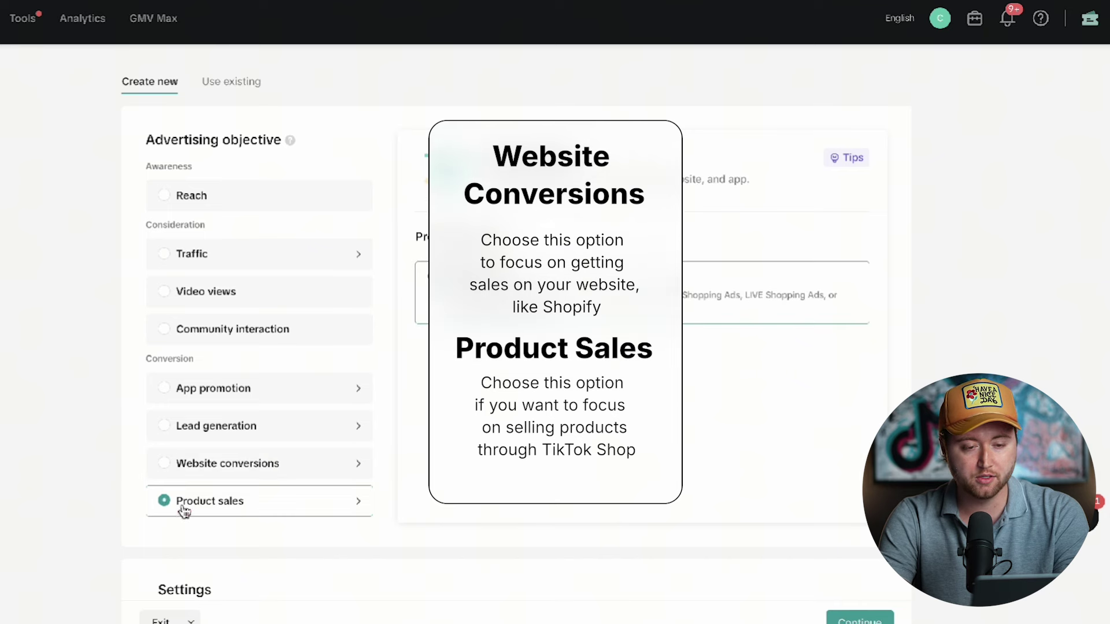
click(175, 466)
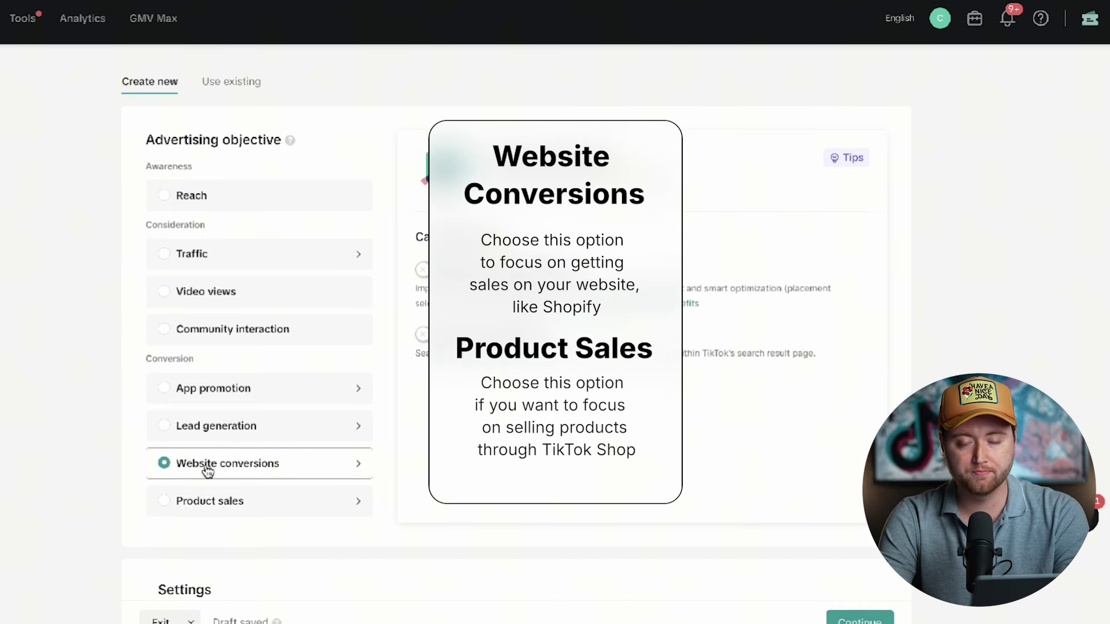
click(239, 509)
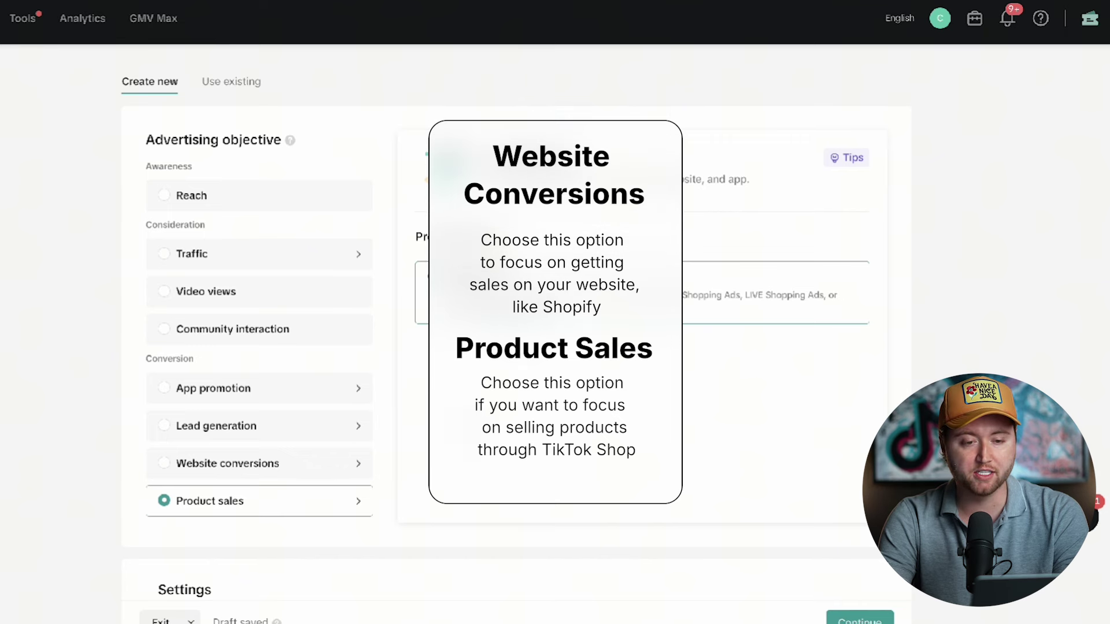
click(335, 466)
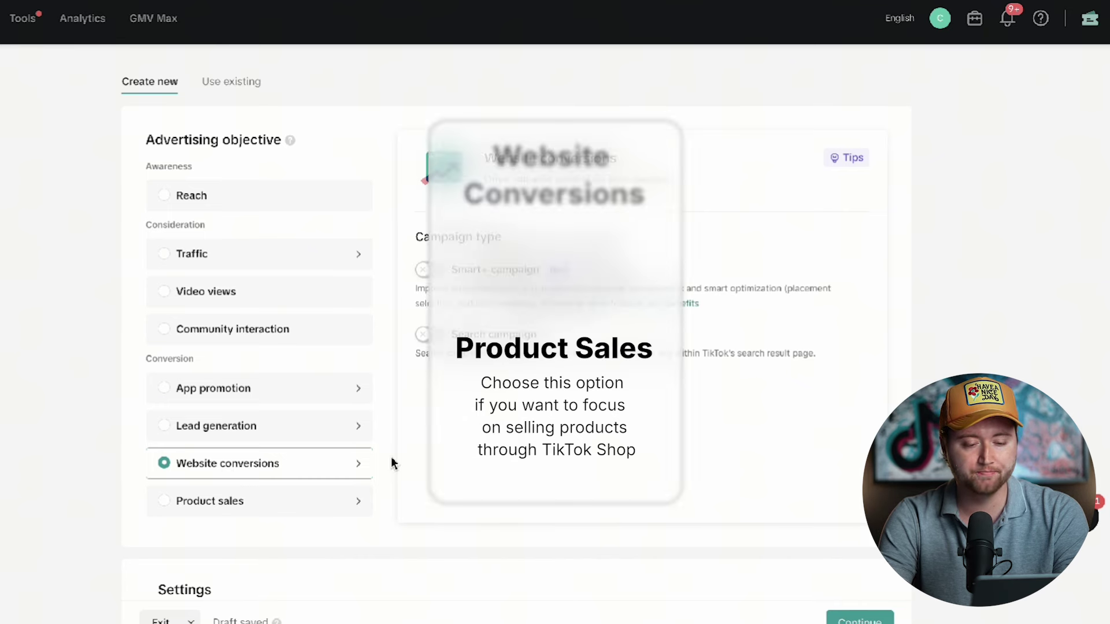
Step: Rename the campaign to Broad Testing
scroll(478, 468, down, 1)
scroll(559, 490, down, 3)
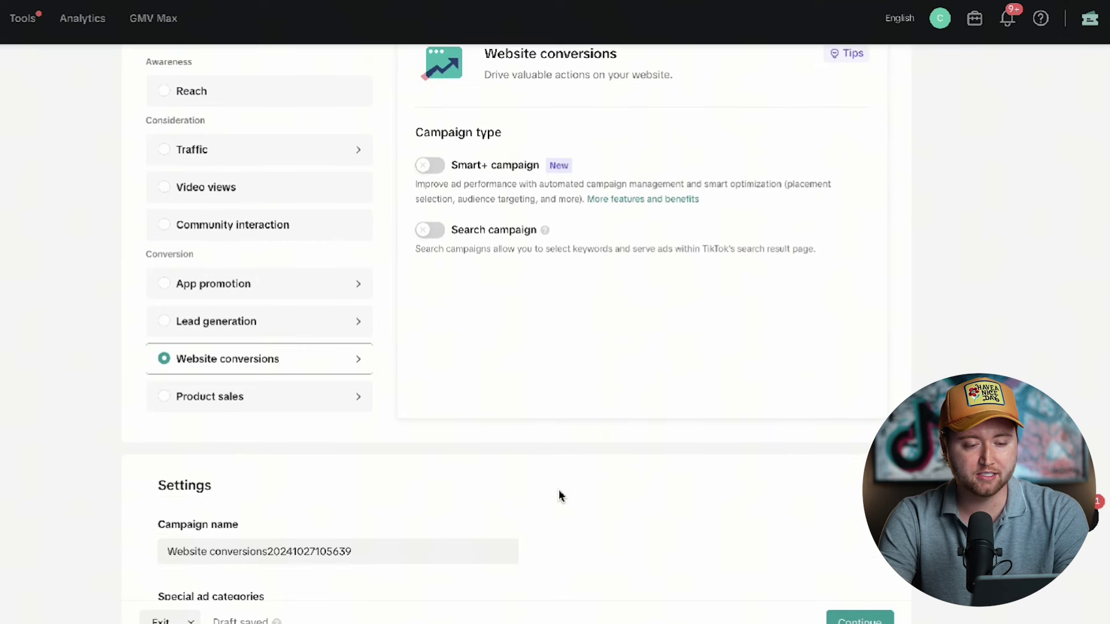
drag(401, 503, 172, 483)
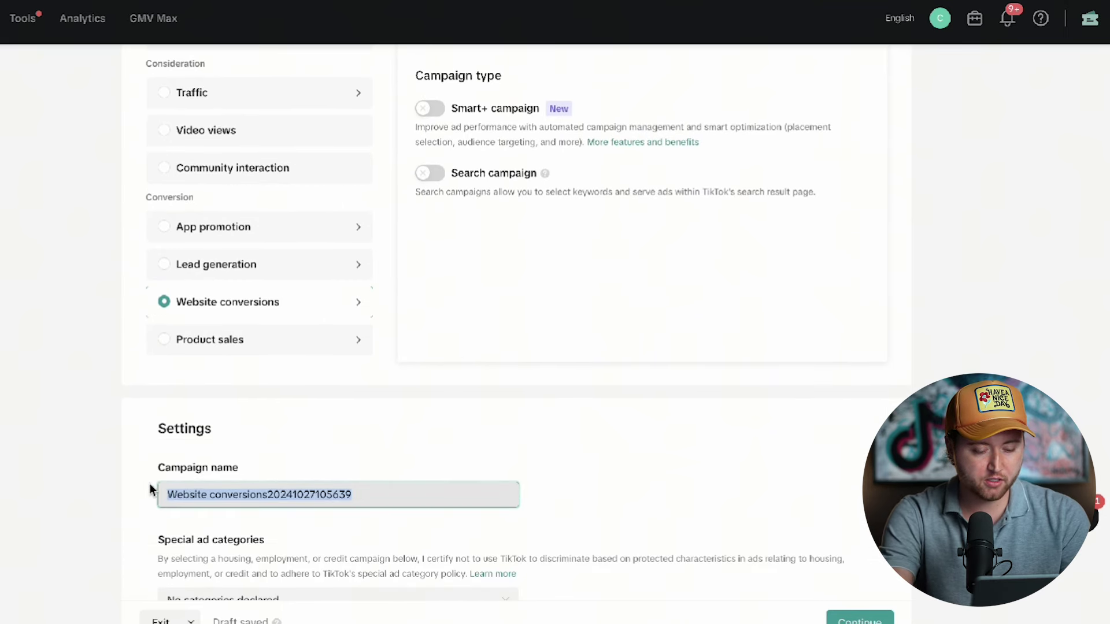
text(Broad Testing)
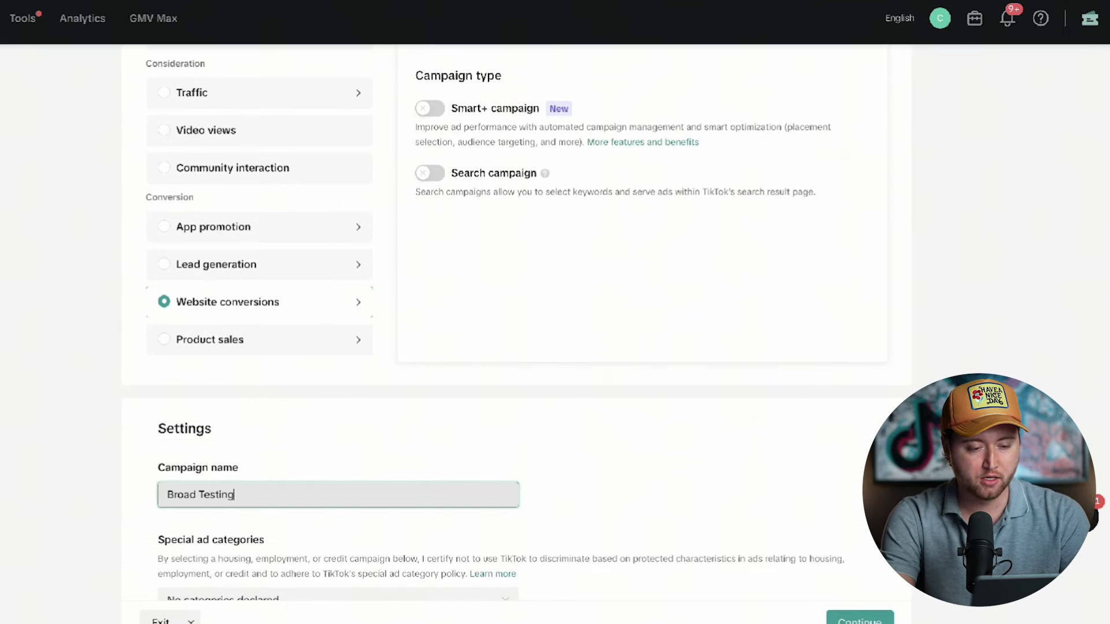
click(365, 455)
scroll(364, 456, down, 3)
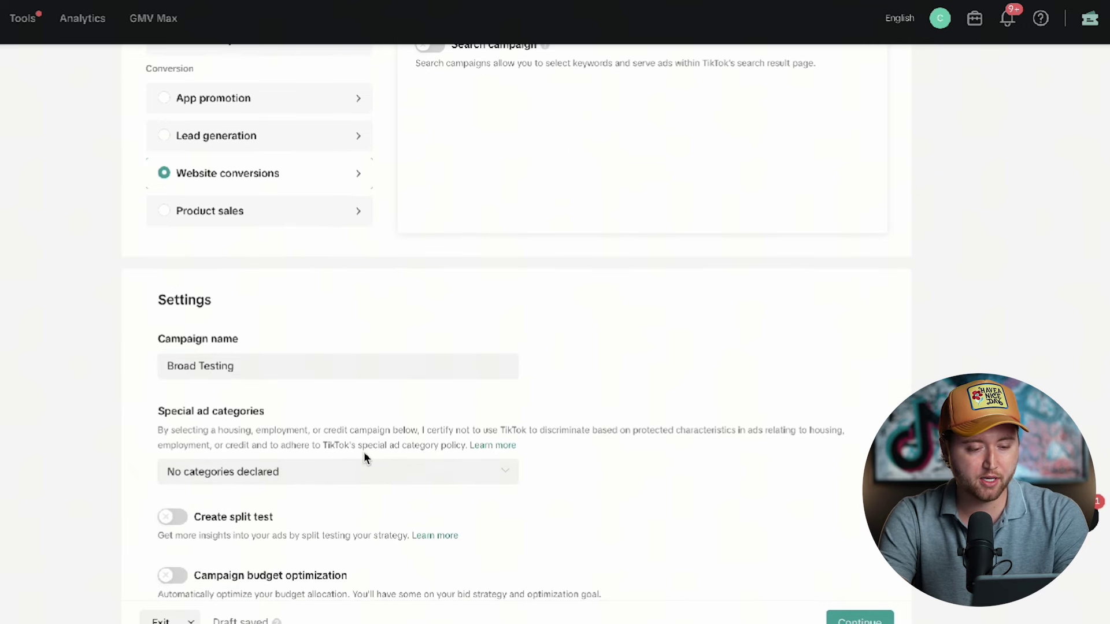
scroll(363, 454, down, 2)
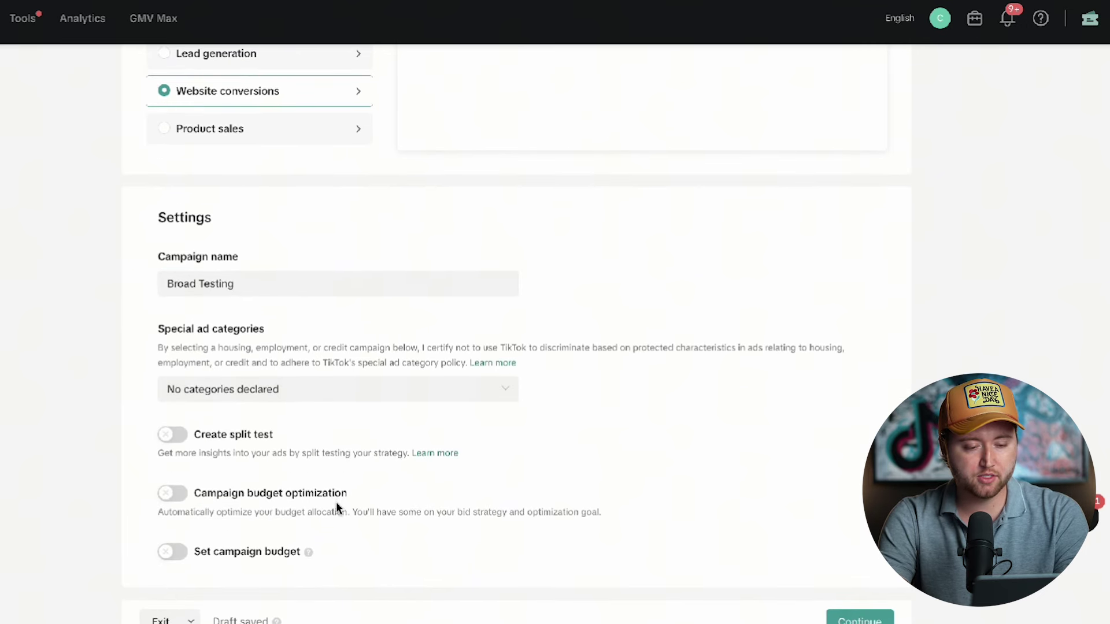
Step: Move to the ad group and name it Broad
click(840, 618)
key(ctrl+a)
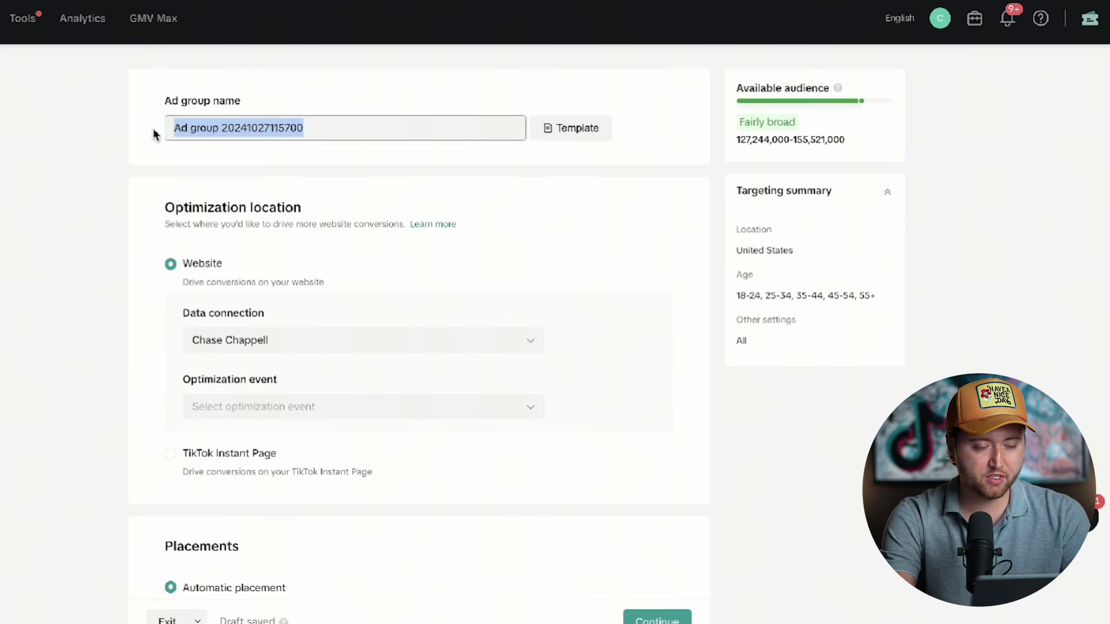
text(Broad)
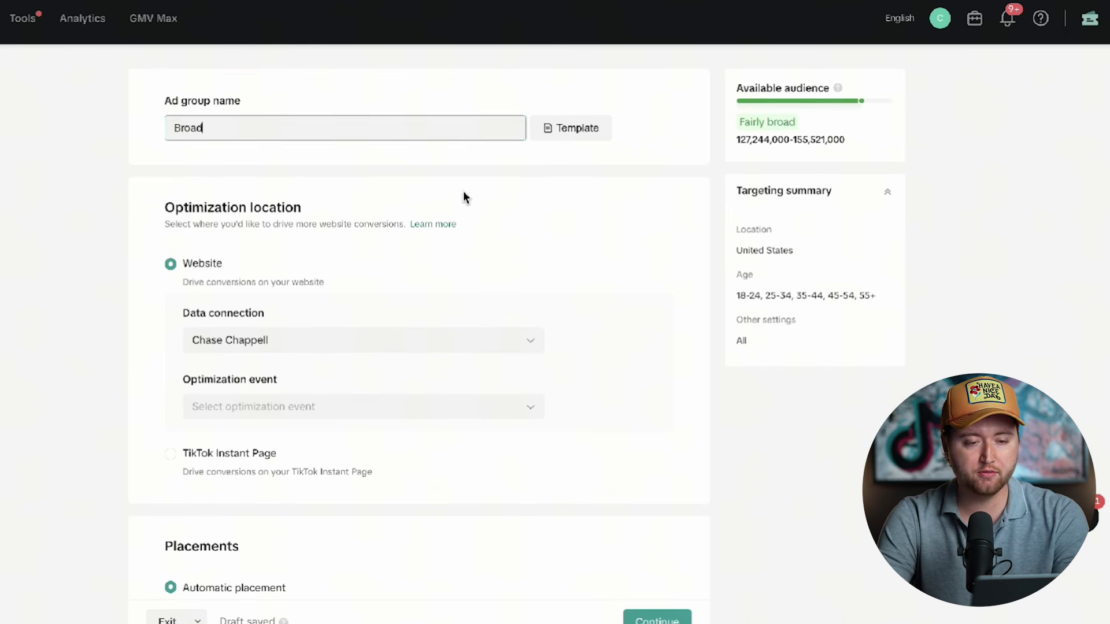
click(485, 188)
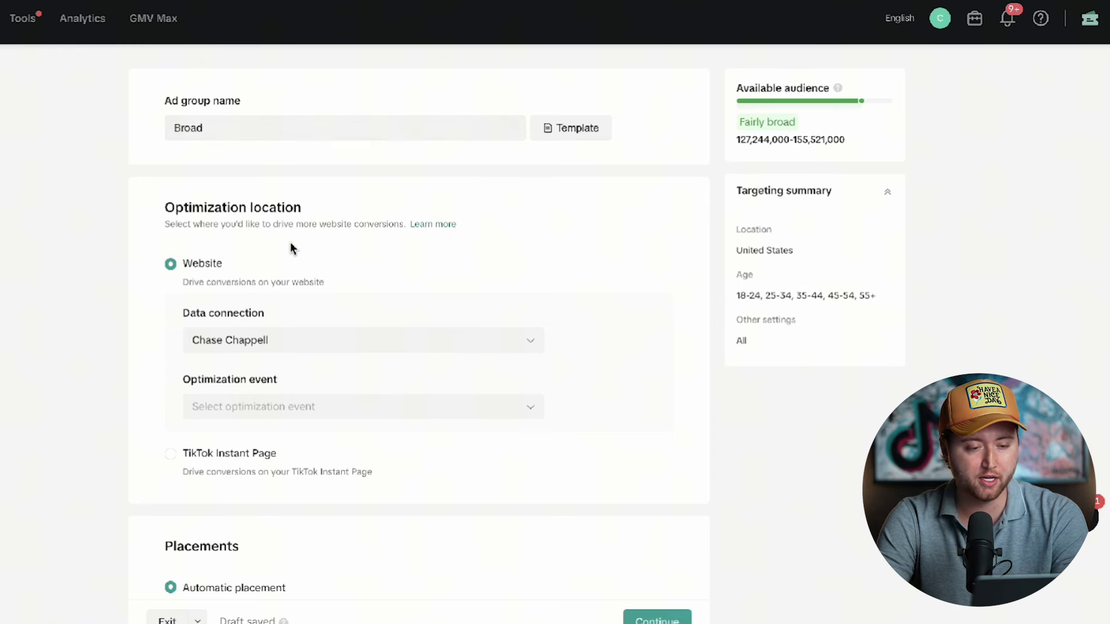
Step: Set the ad group's optimization event to Complete Payment
scroll(290, 249, down, 1)
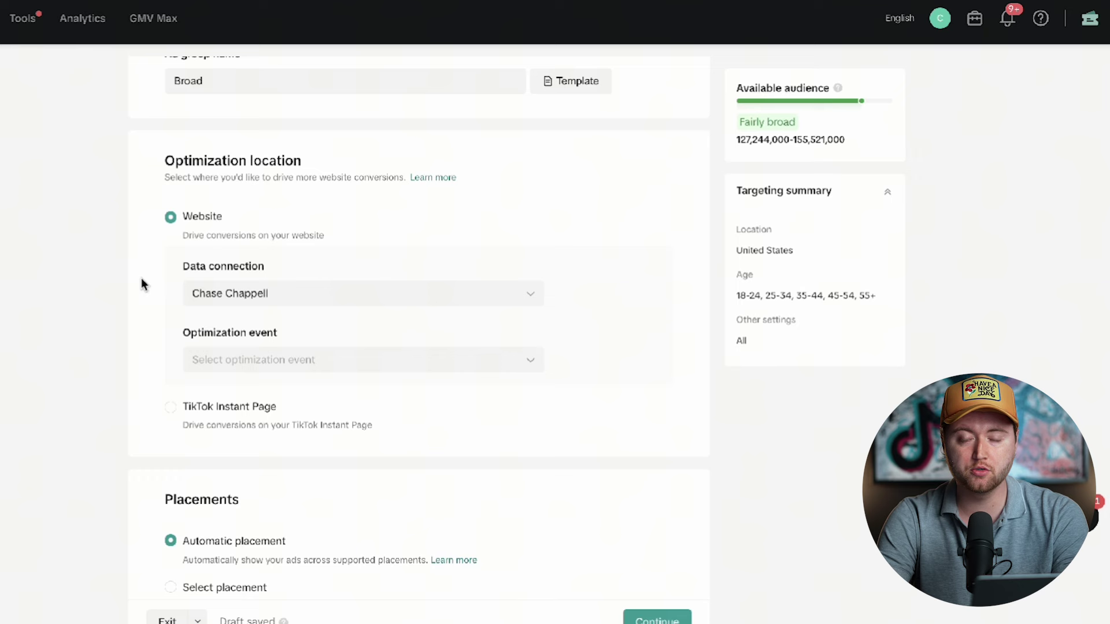
click(265, 358)
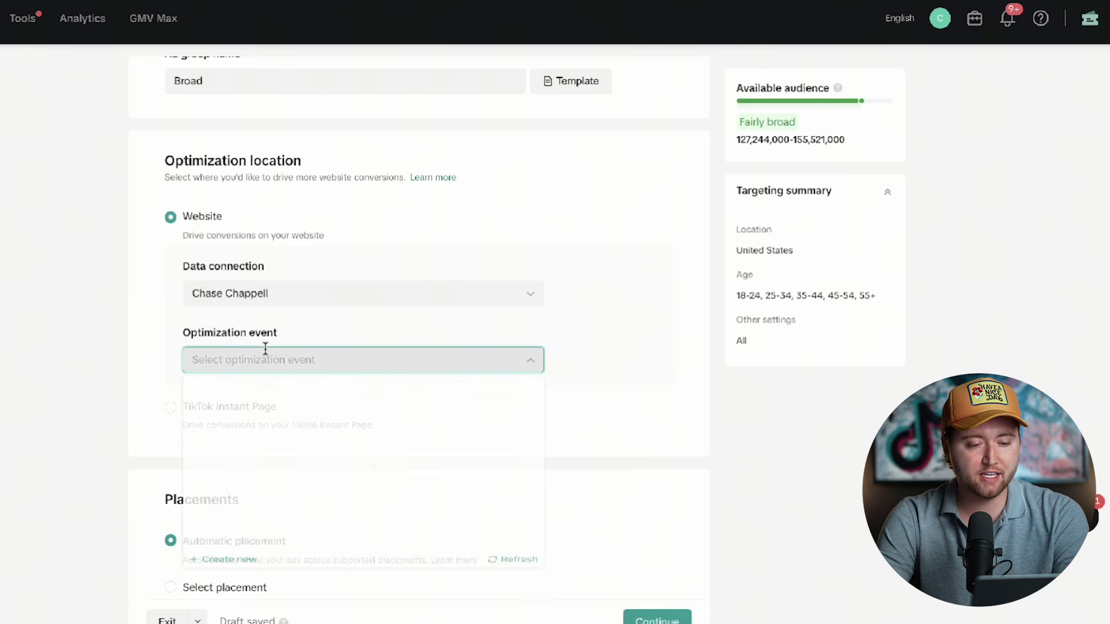
click(326, 474)
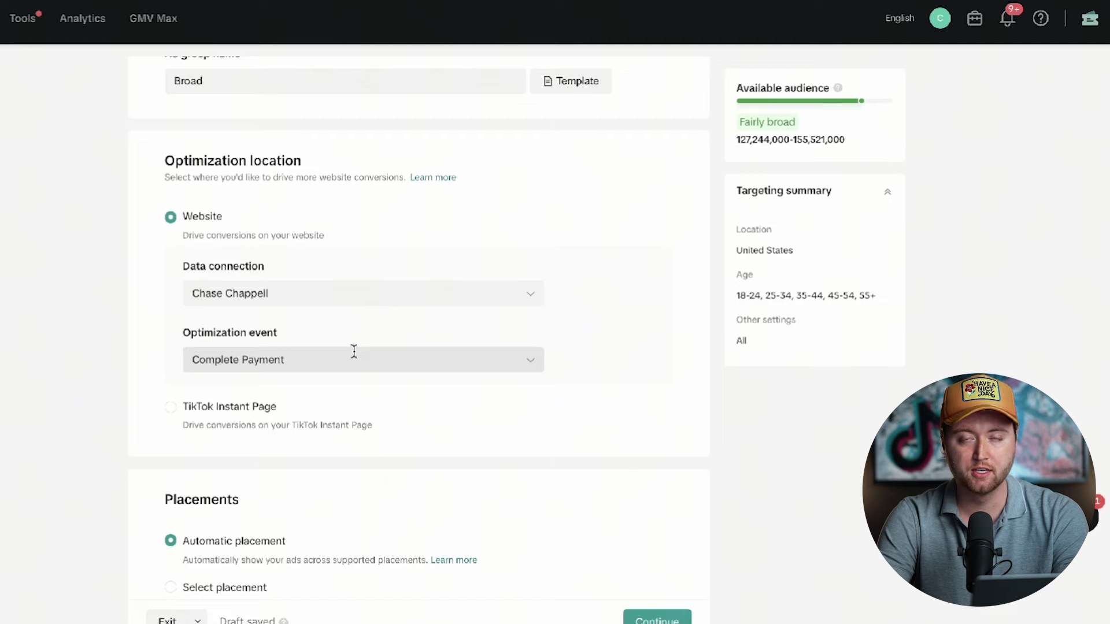
scroll(340, 351, down, 1)
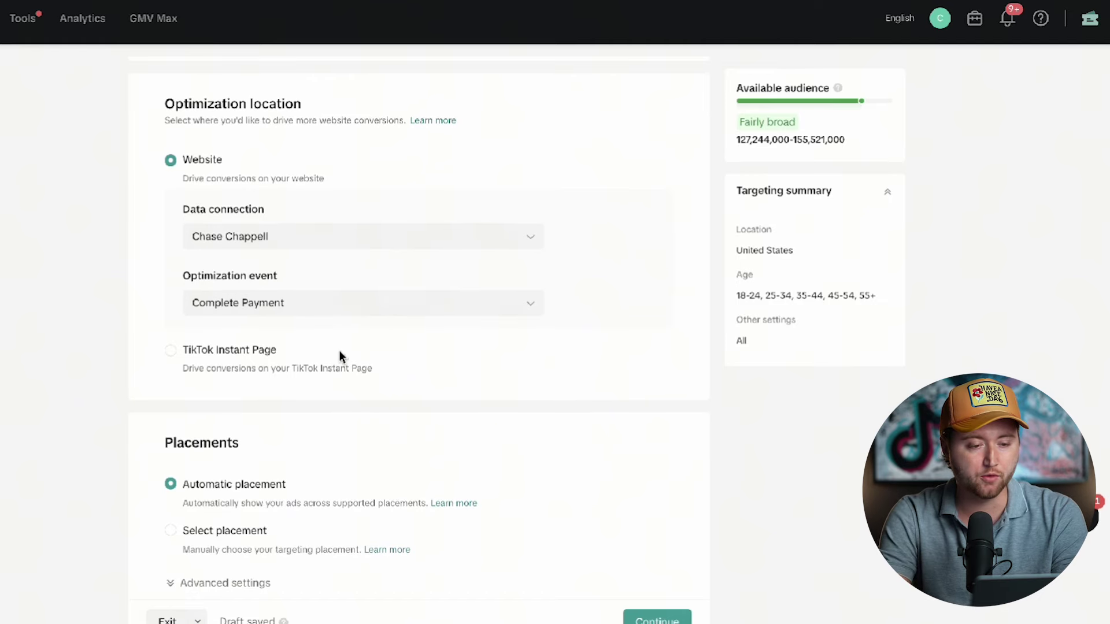
Step: Switch to Select placement and exclude Global App Bundle and Pangle, leaving TikTok only
scroll(340, 352, down, 3)
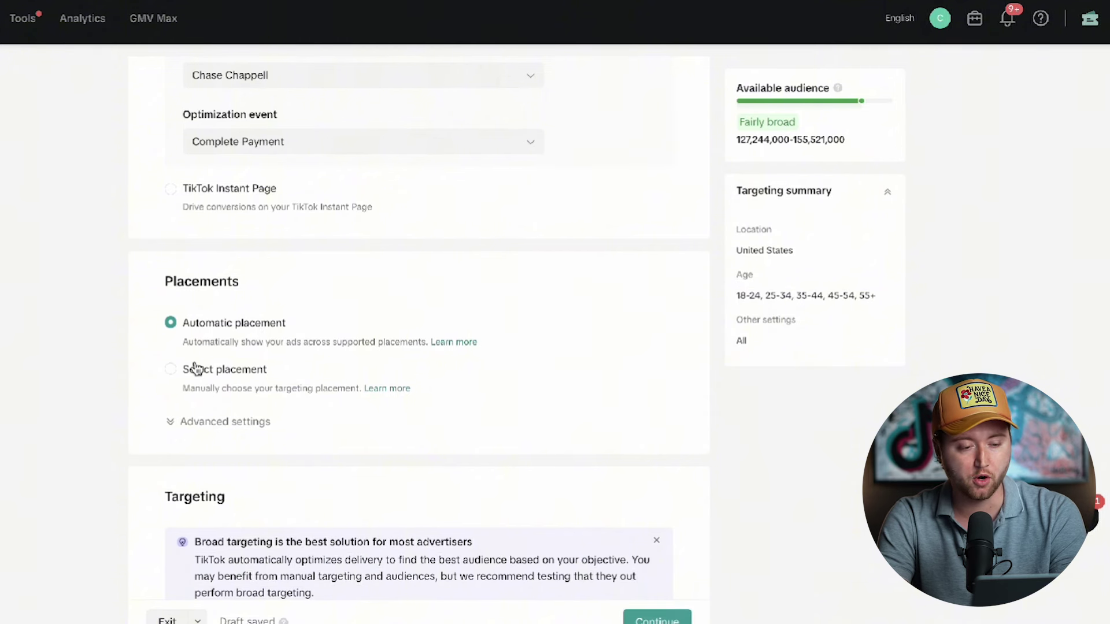
click(171, 371)
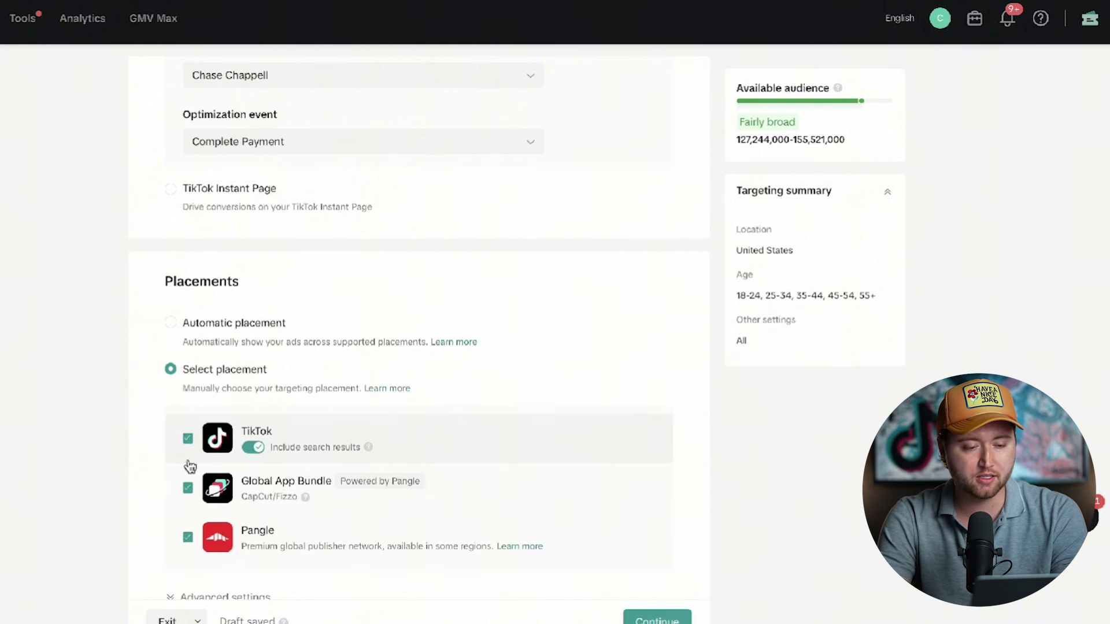
click(187, 487)
click(187, 536)
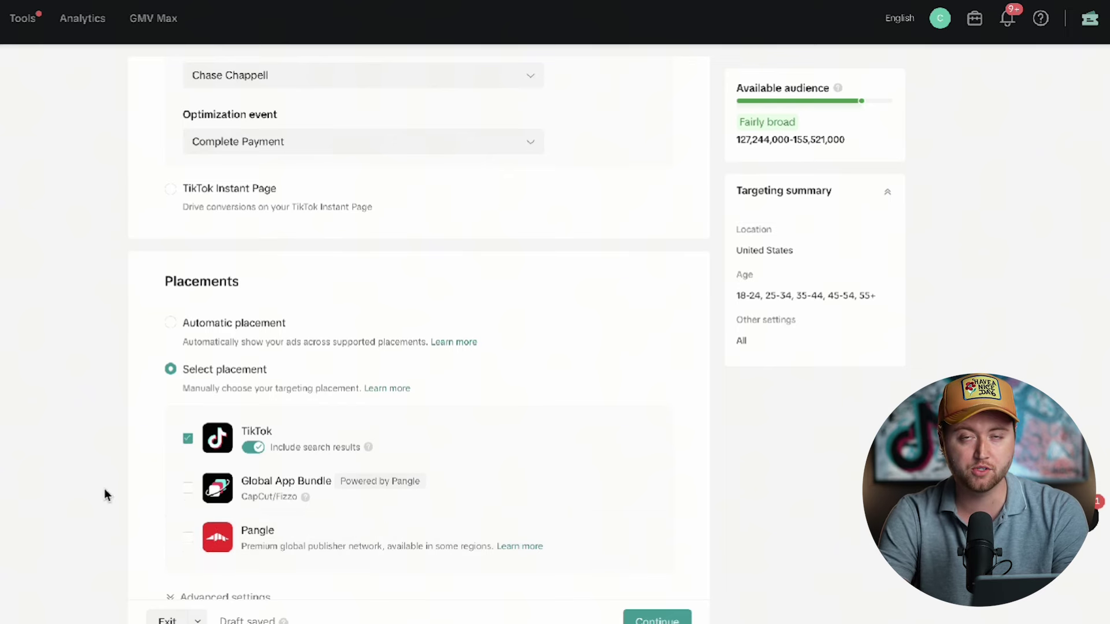
Step: Expand Advanced settings and keep comments, downloads and sharing allowed
scroll(130, 481, down, 2)
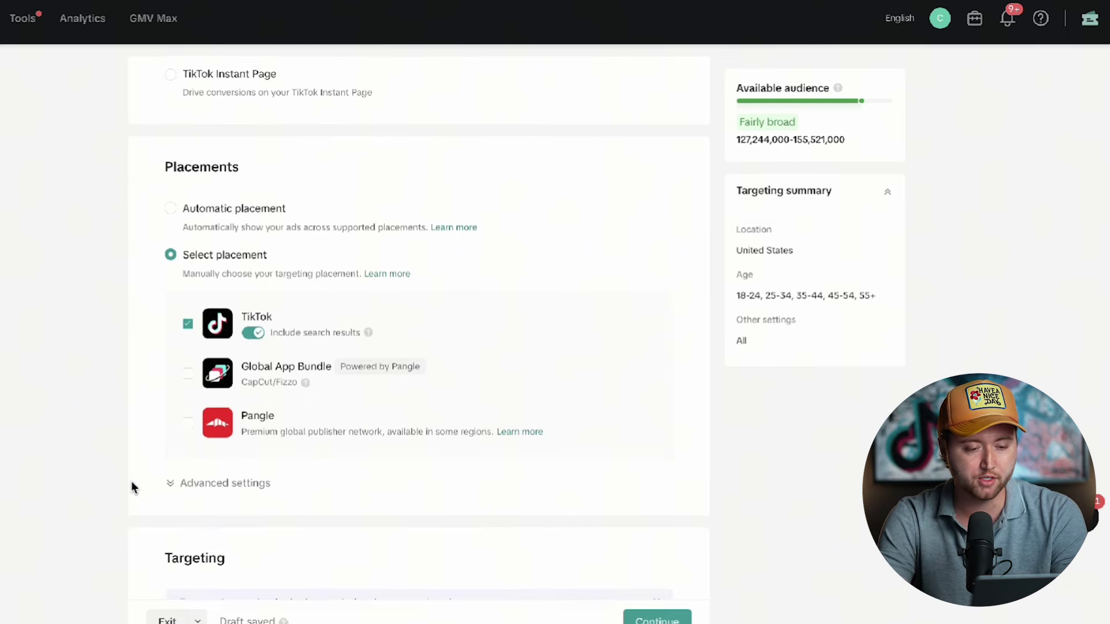
click(231, 484)
scroll(234, 489, down, 2)
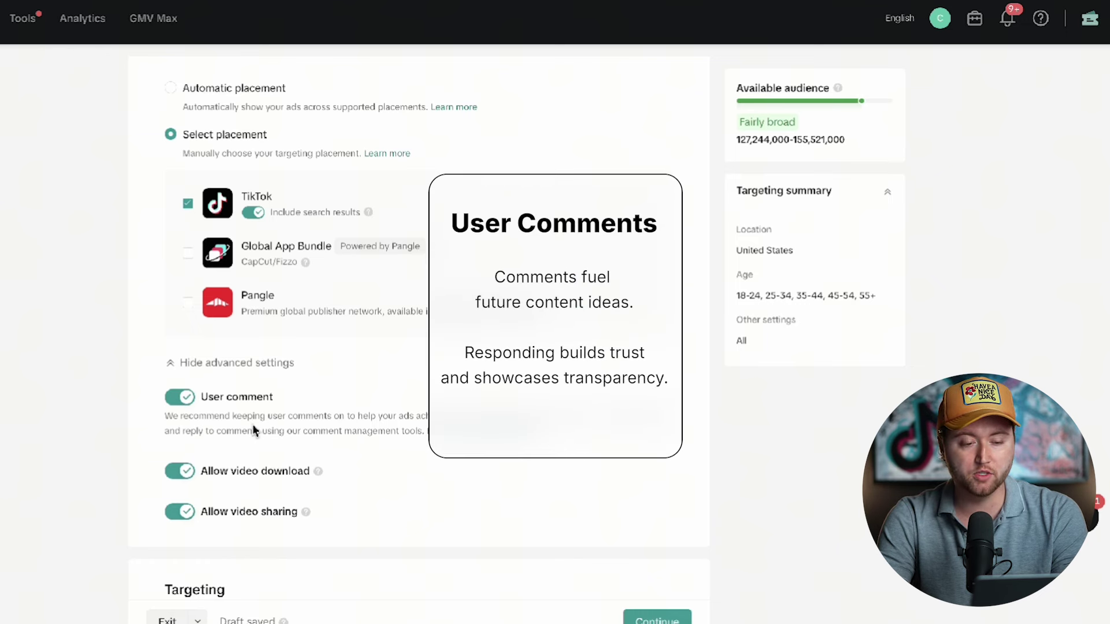
scroll(253, 430, down, 1)
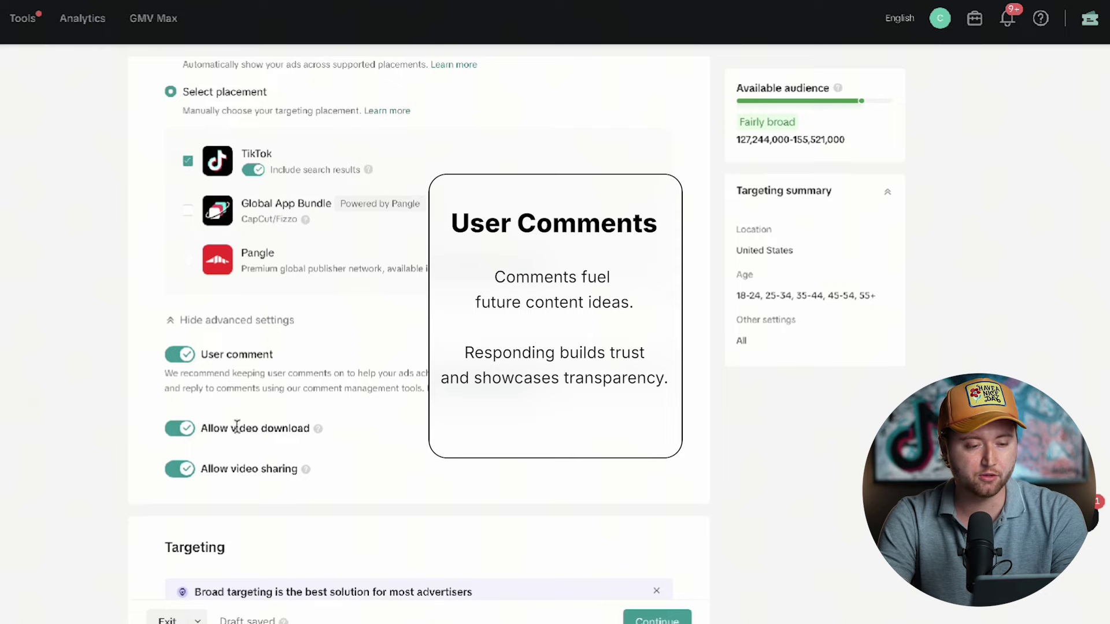
scroll(238, 432, down, 1)
scroll(238, 433, down, 7)
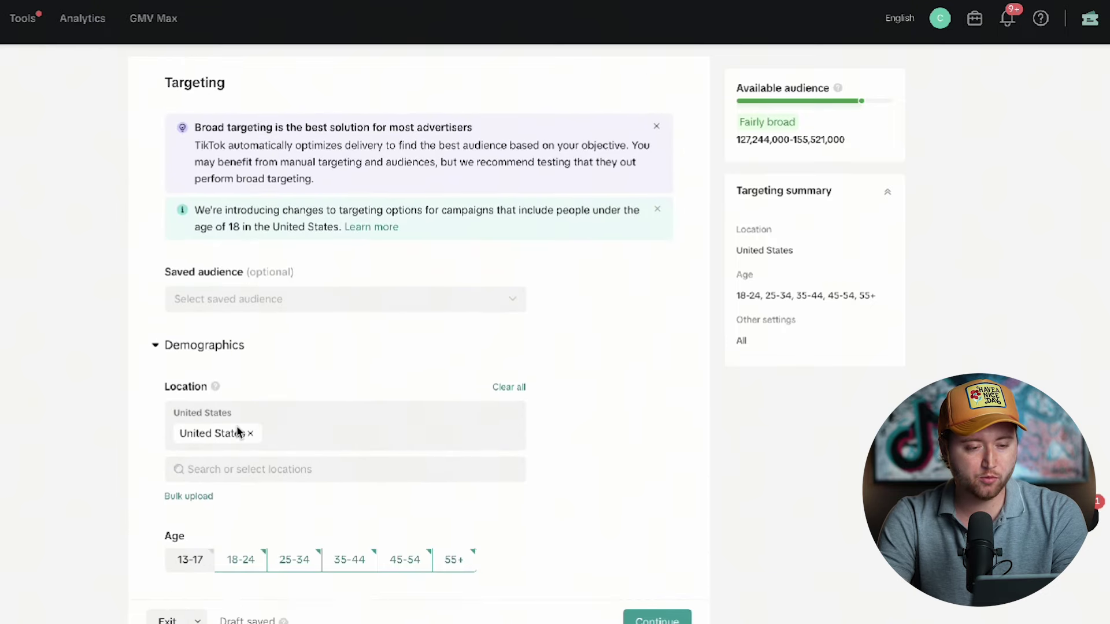
scroll(240, 442, down, 1)
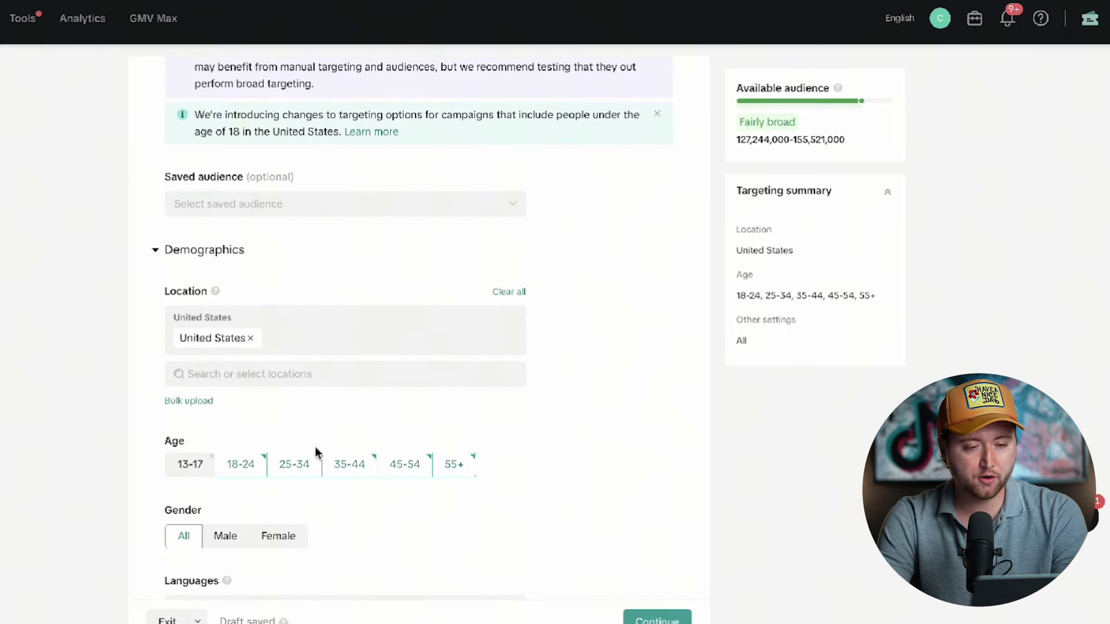
scroll(228, 510, down, 1)
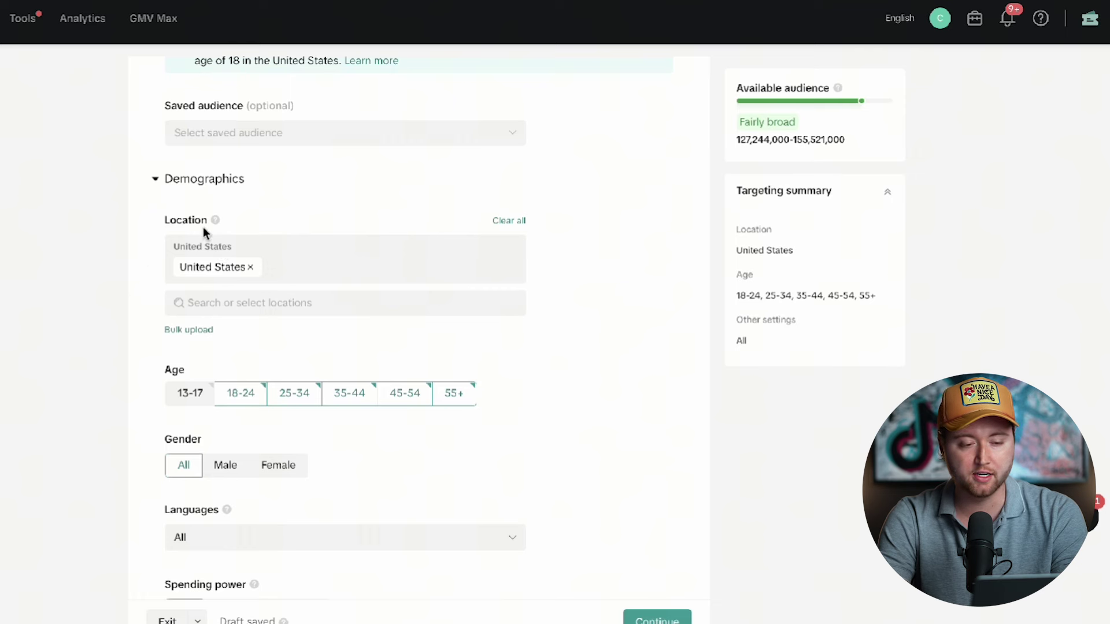
scroll(243, 389, down, 1)
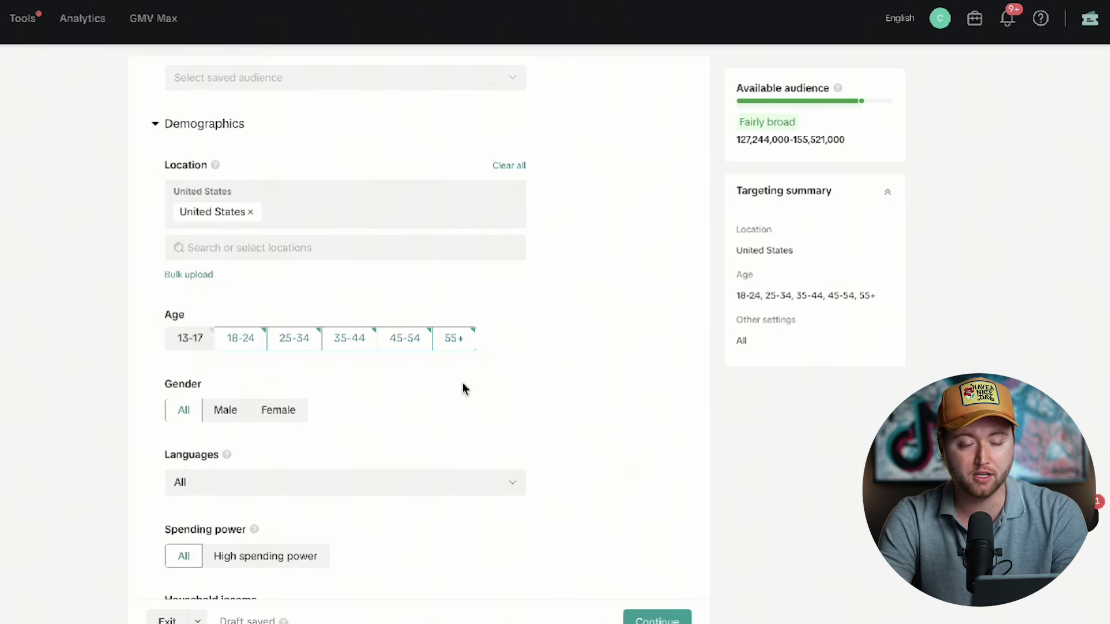
scroll(324, 455, down, 7)
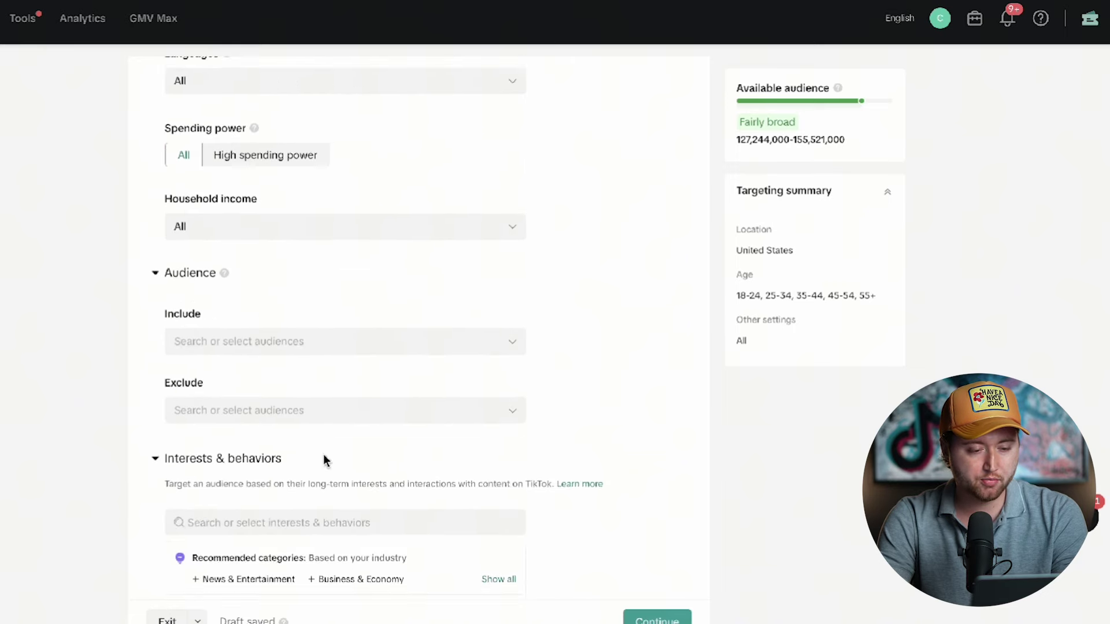
scroll(324, 460, down, 7)
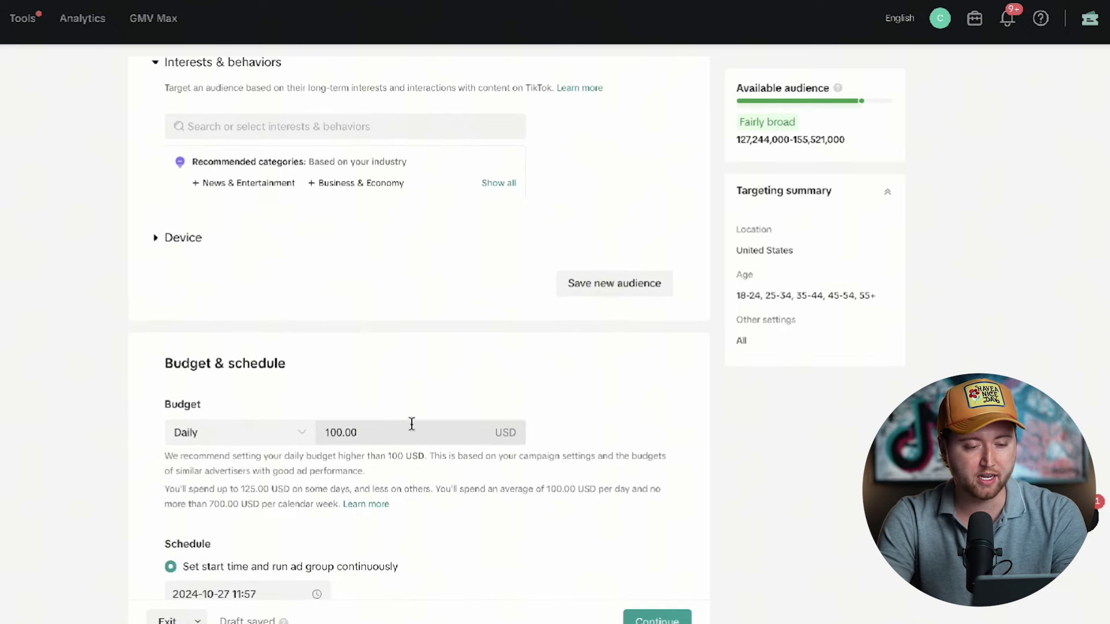
Step: Change the daily budget from 100.00 to 20.00 USD
drag(412, 425, 302, 434)
text(20)
click(359, 386)
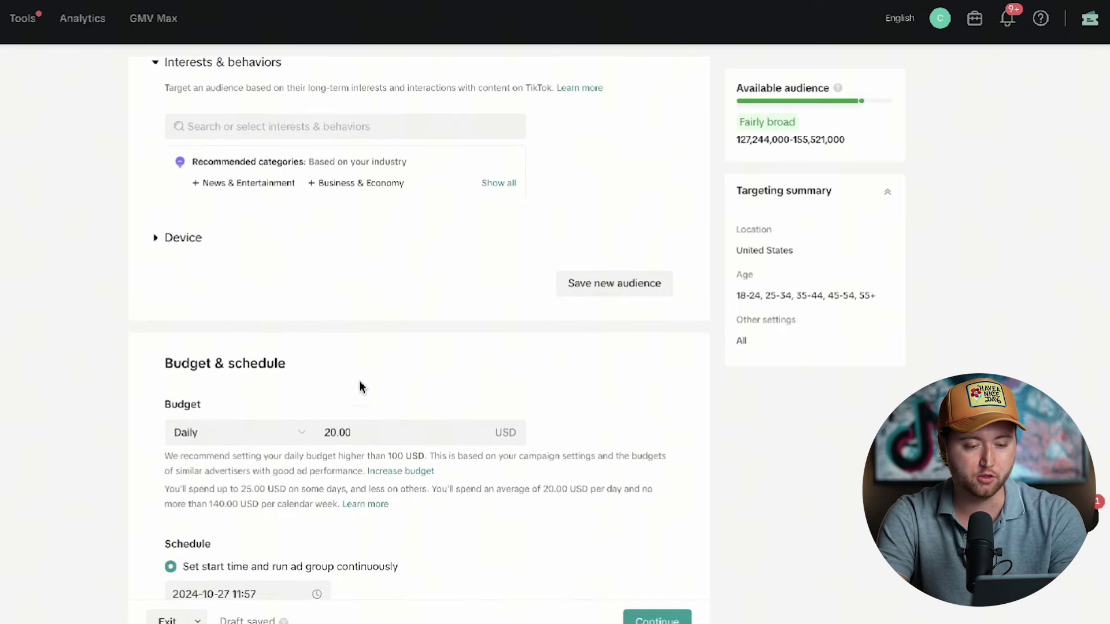
Step: Keep Conversion as the optimization goal and continue to ad setup
scroll(359, 386, down, 4)
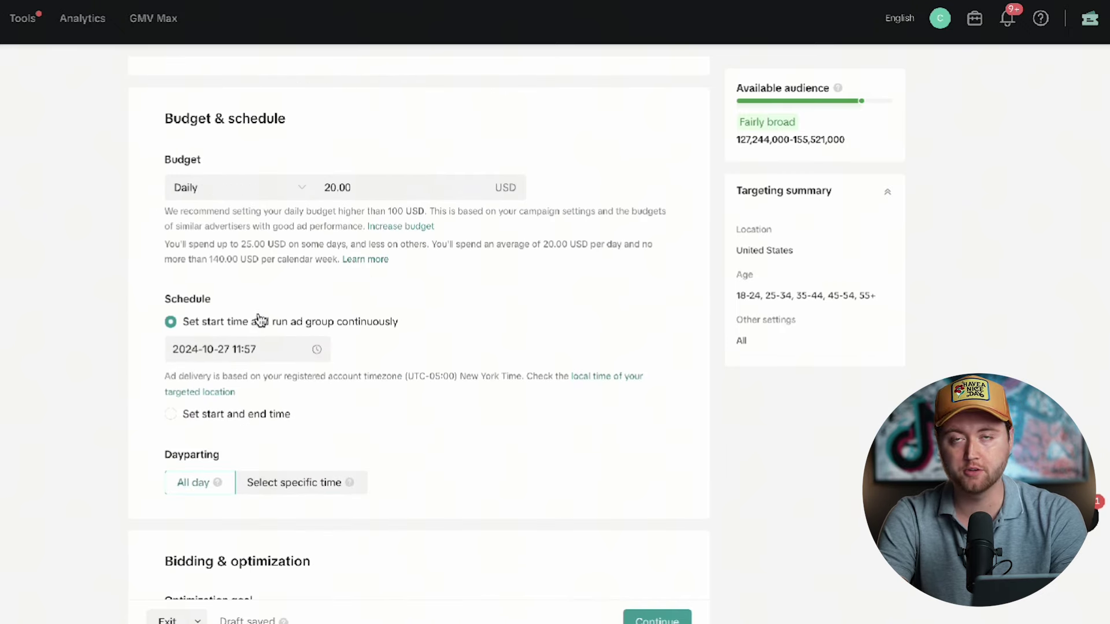
scroll(382, 299, down, 3)
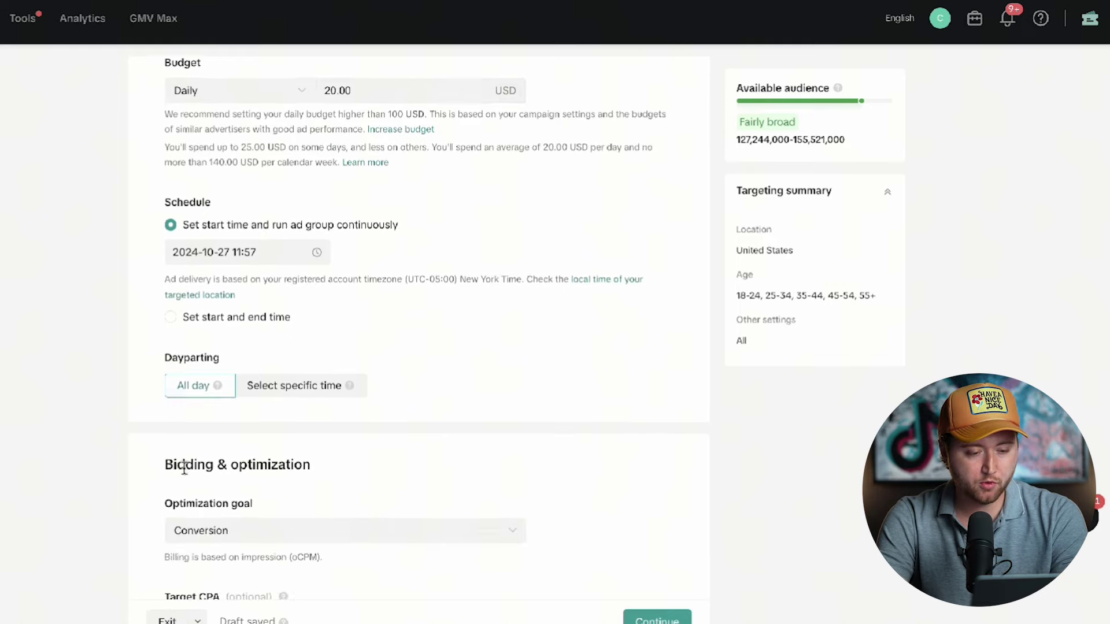
click(199, 438)
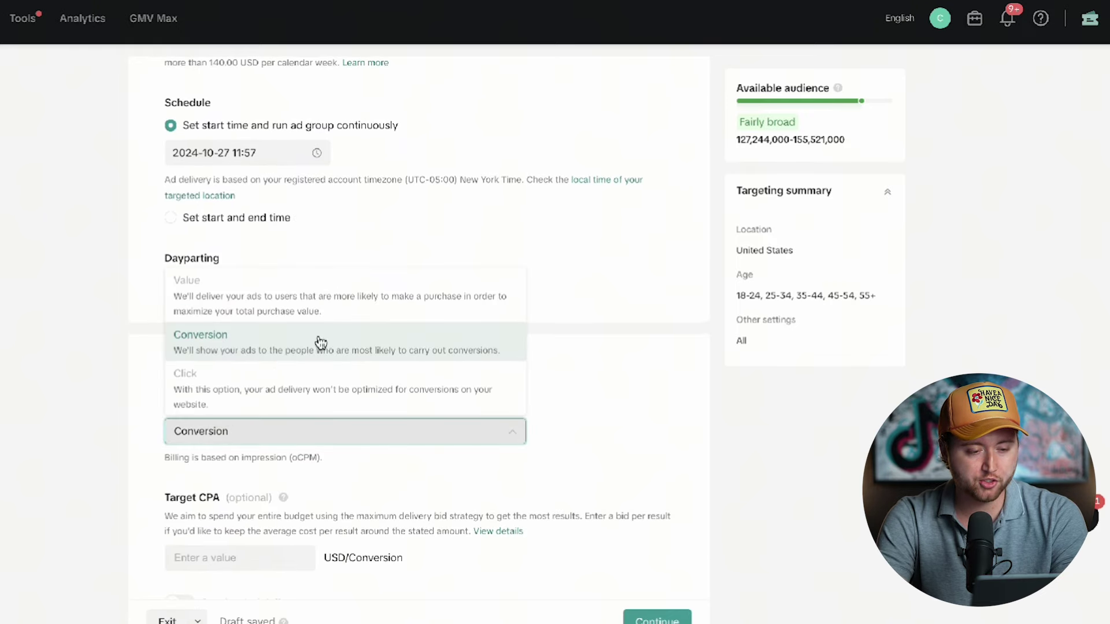
click(155, 455)
scroll(462, 441, down, 3)
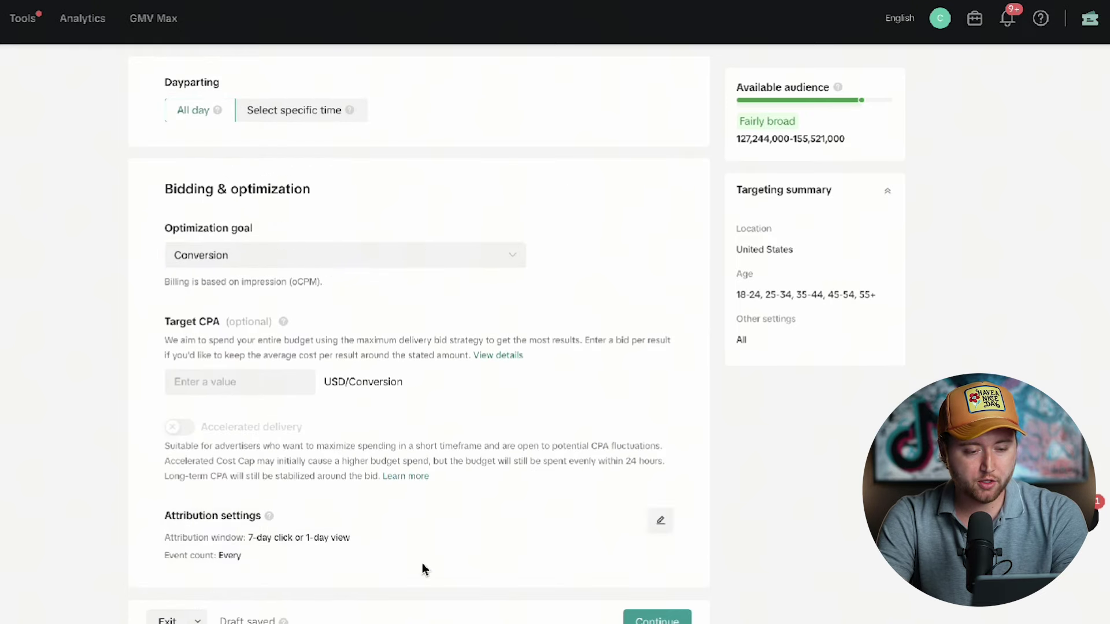
click(657, 619)
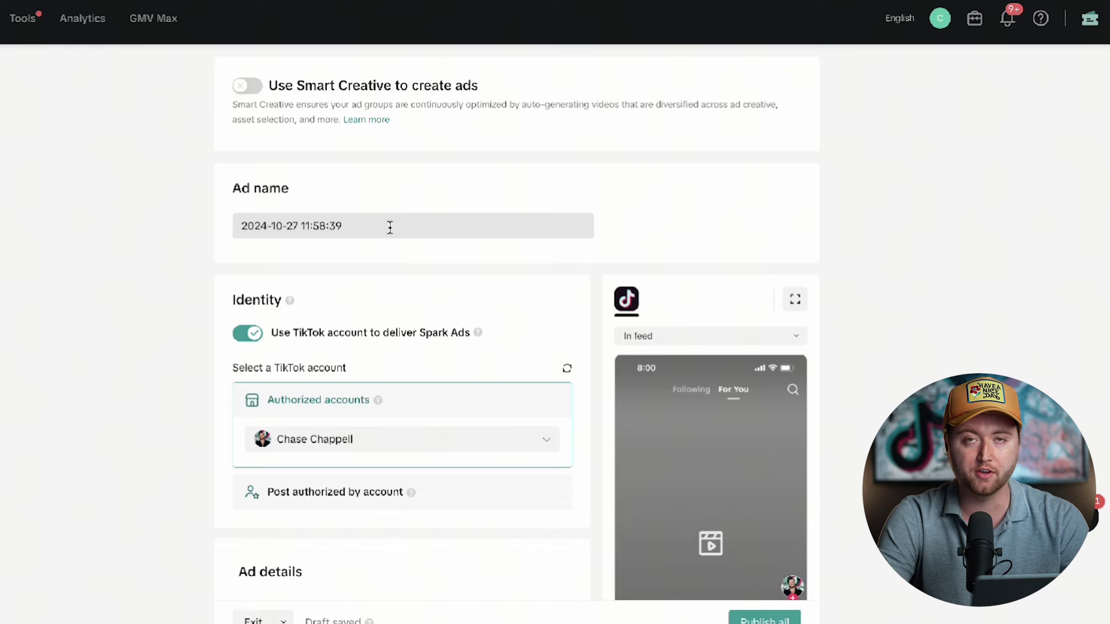
Step: Turn off delivering the ad as a Spark Ad through a TikTok account
scroll(371, 277, down, 1)
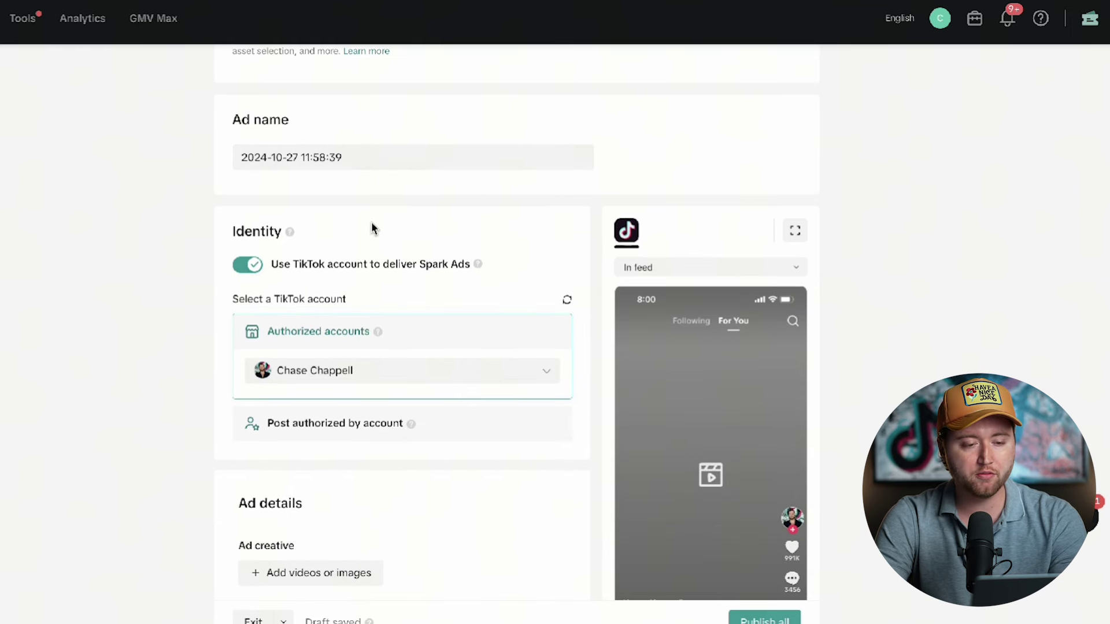
mouse_move(415, 213)
mouse_move(478, 264)
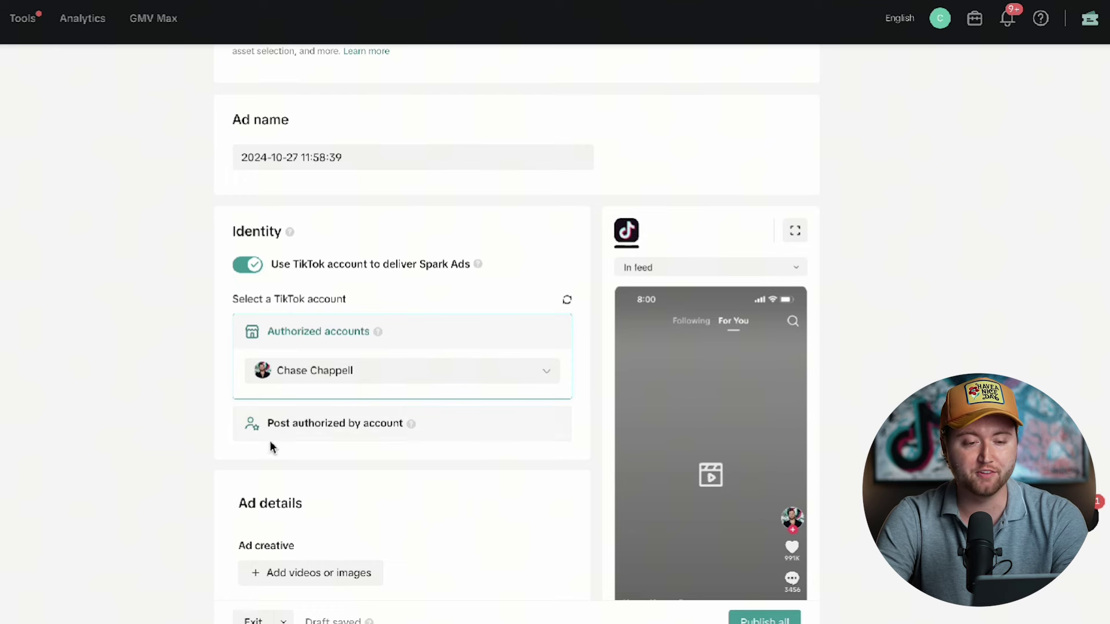
click(248, 264)
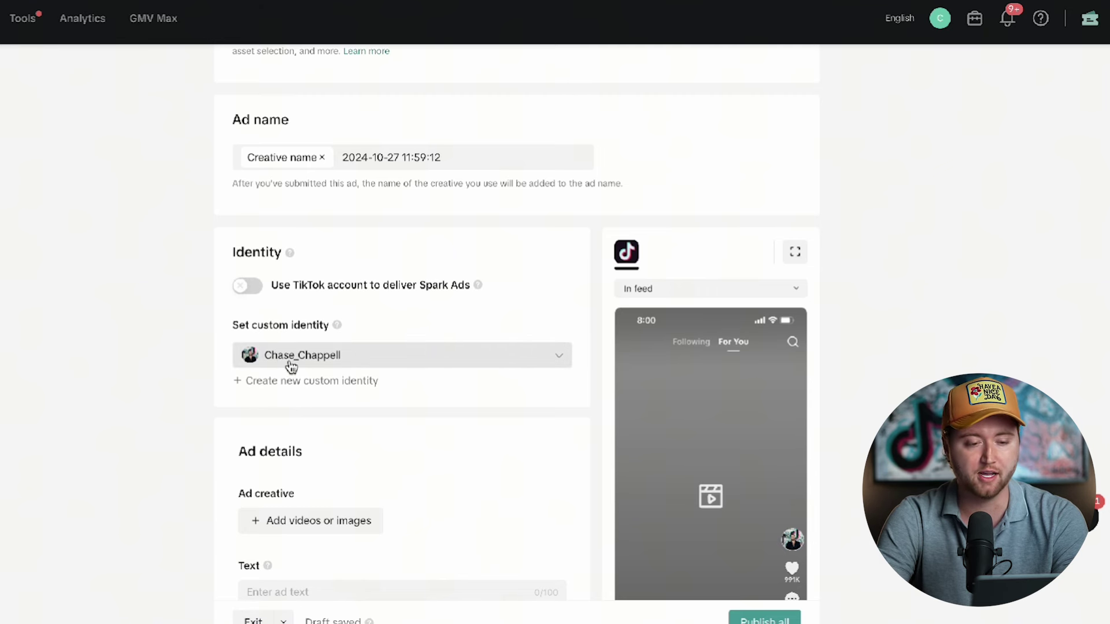
Step: Open and dismiss the Create new custom identity dialog, then review the ad details
click(302, 381)
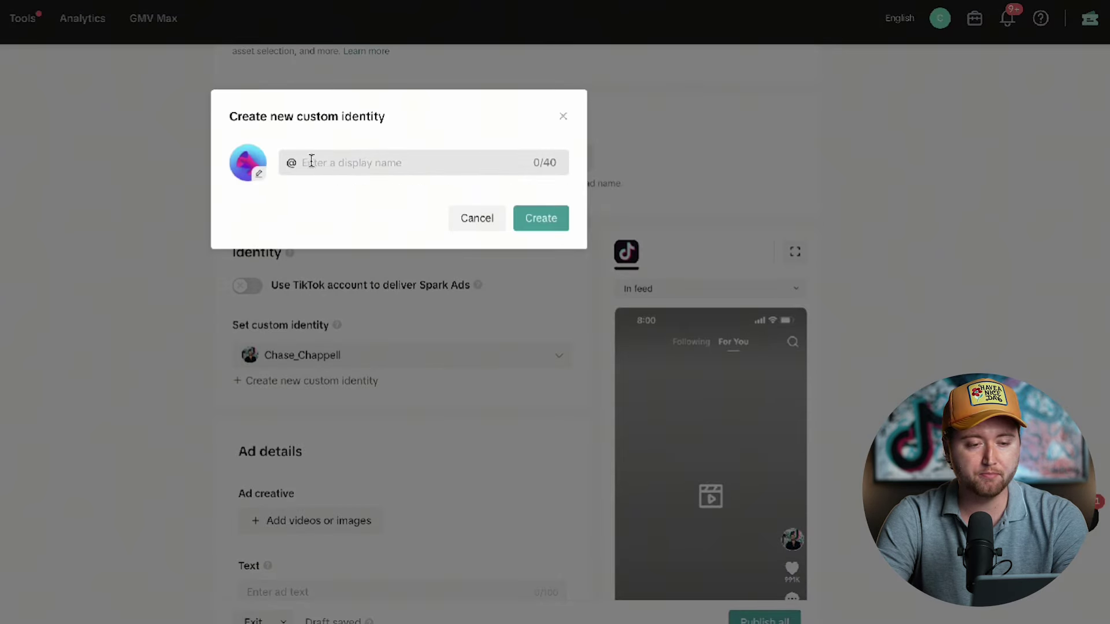
click(563, 116)
scroll(347, 353, down, 3)
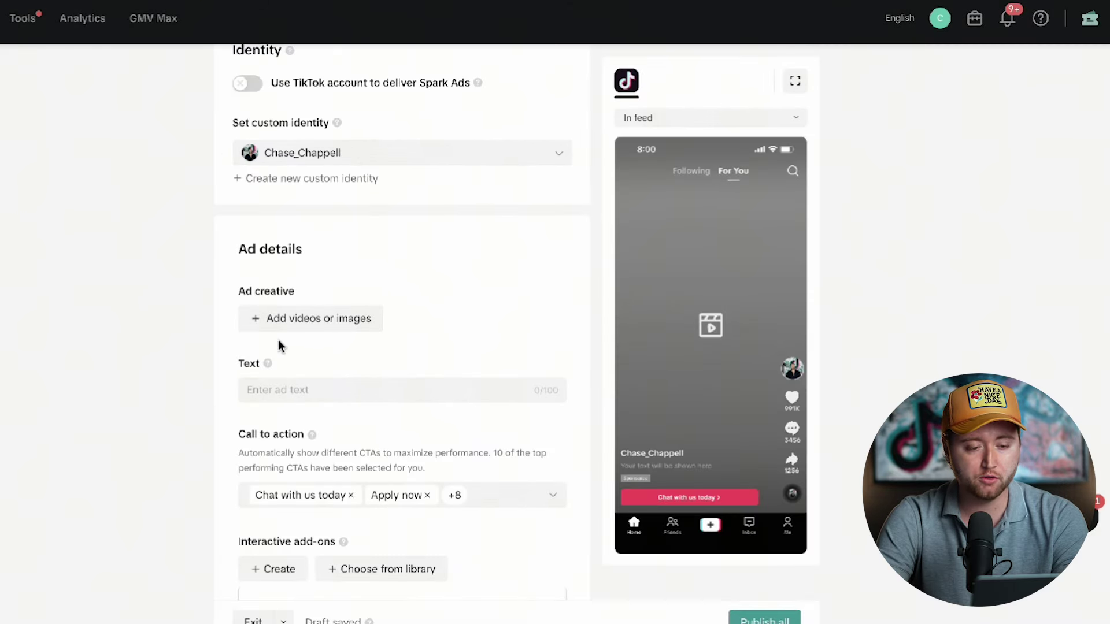
scroll(389, 320, down, 1)
scroll(624, 318, down, 1)
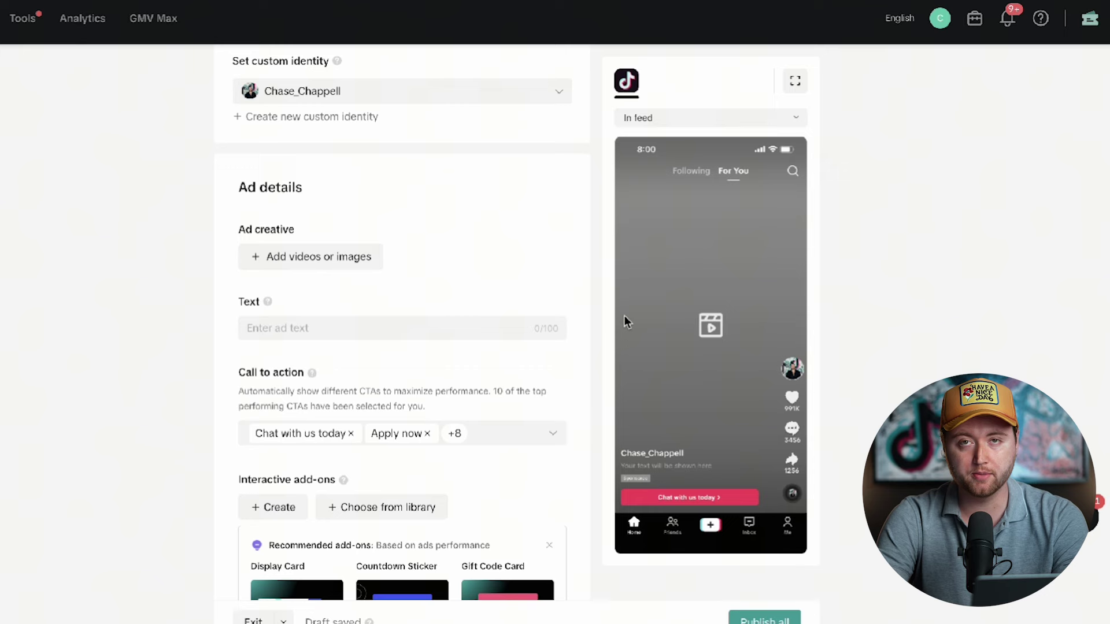
scroll(462, 281, down, 2)
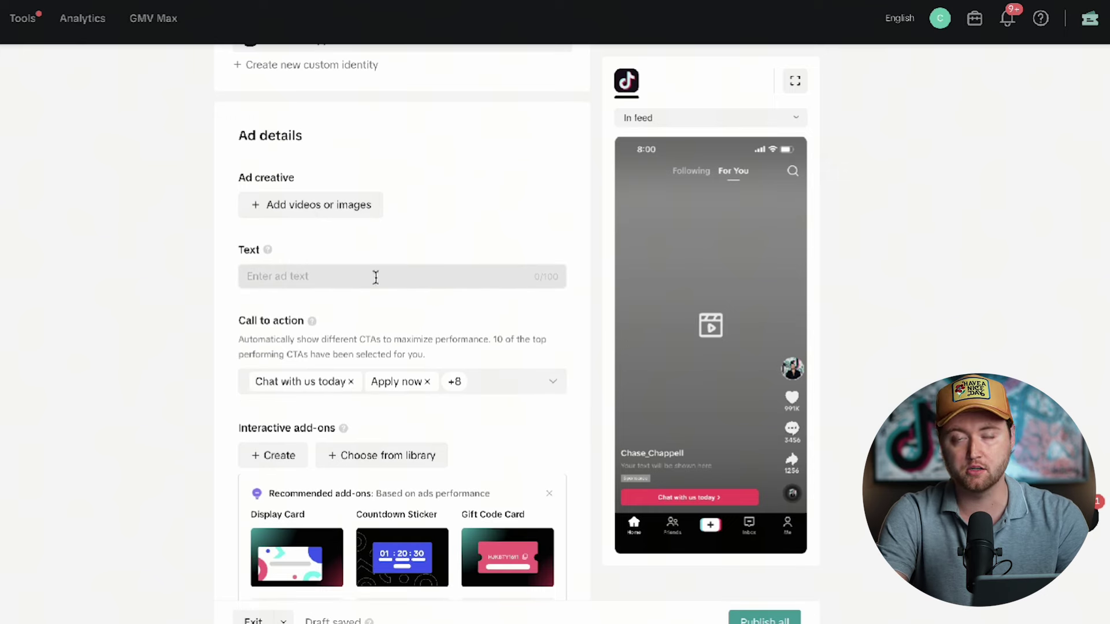
mouse_move(291, 331)
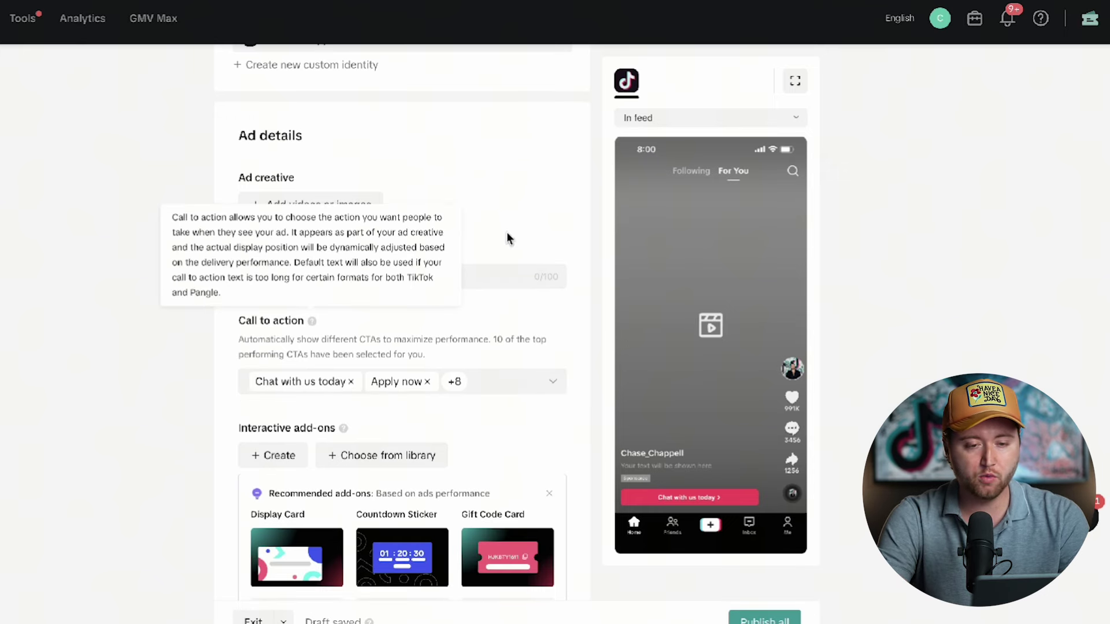
scroll(506, 231, up, 1)
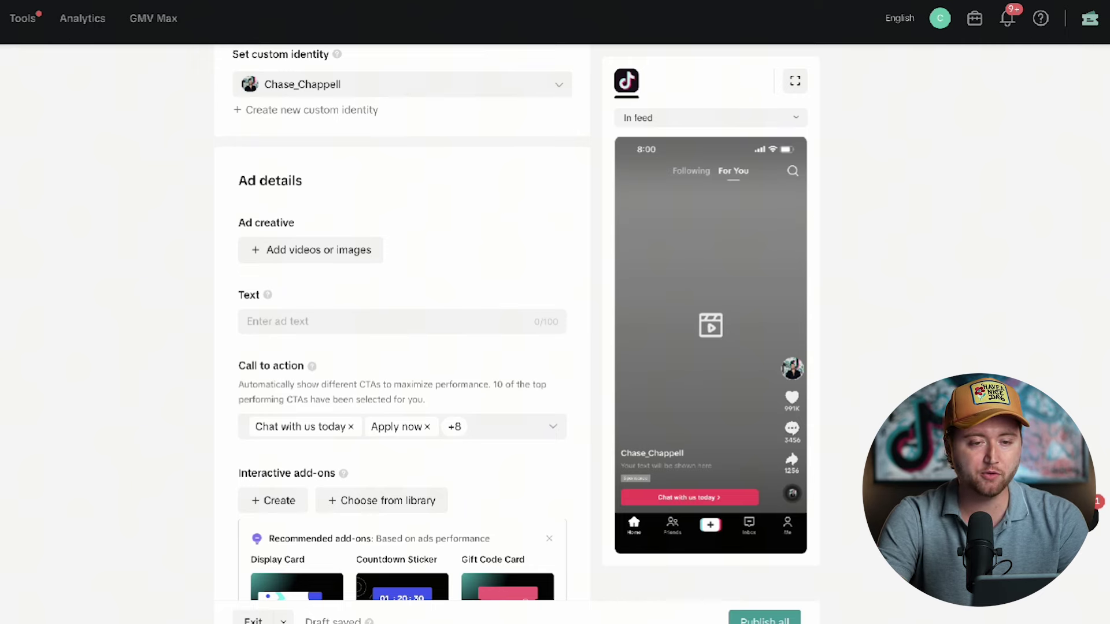
key(ctrl+t)
Step: Load the Creatify website via 'creat' and browse its studio tools
text(creat)
key(Return)
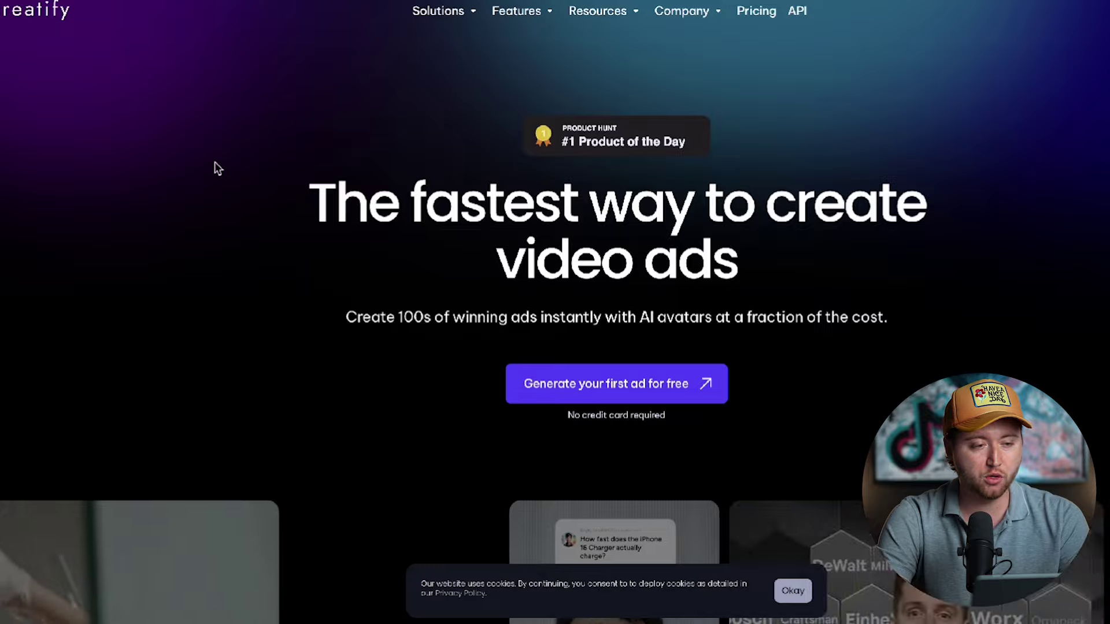
scroll(392, 183, down, 4)
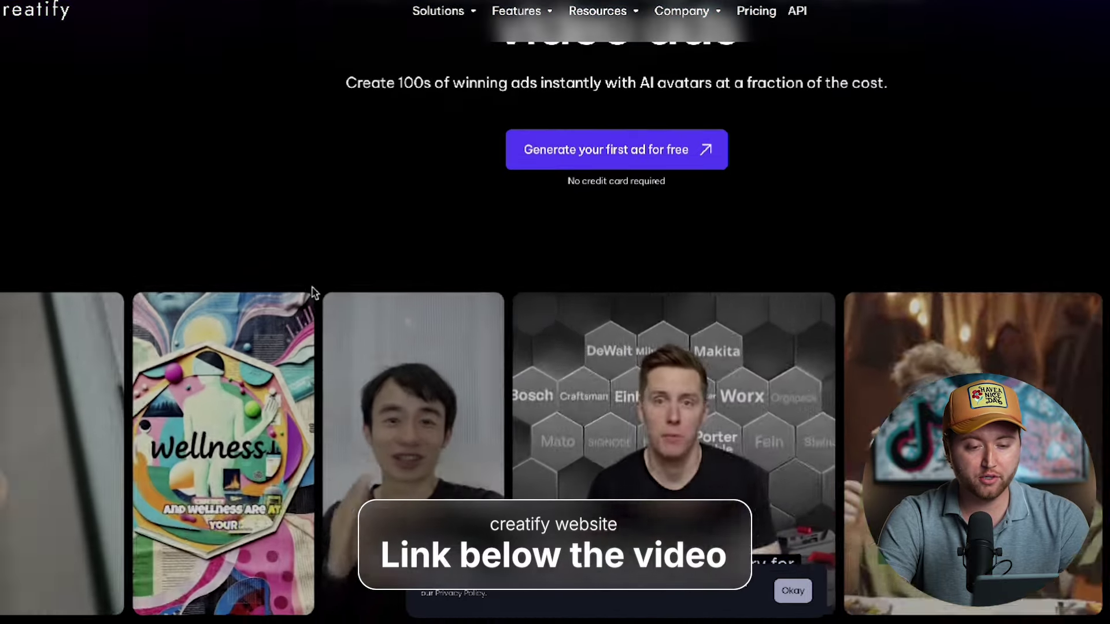
scroll(312, 291, down, 2)
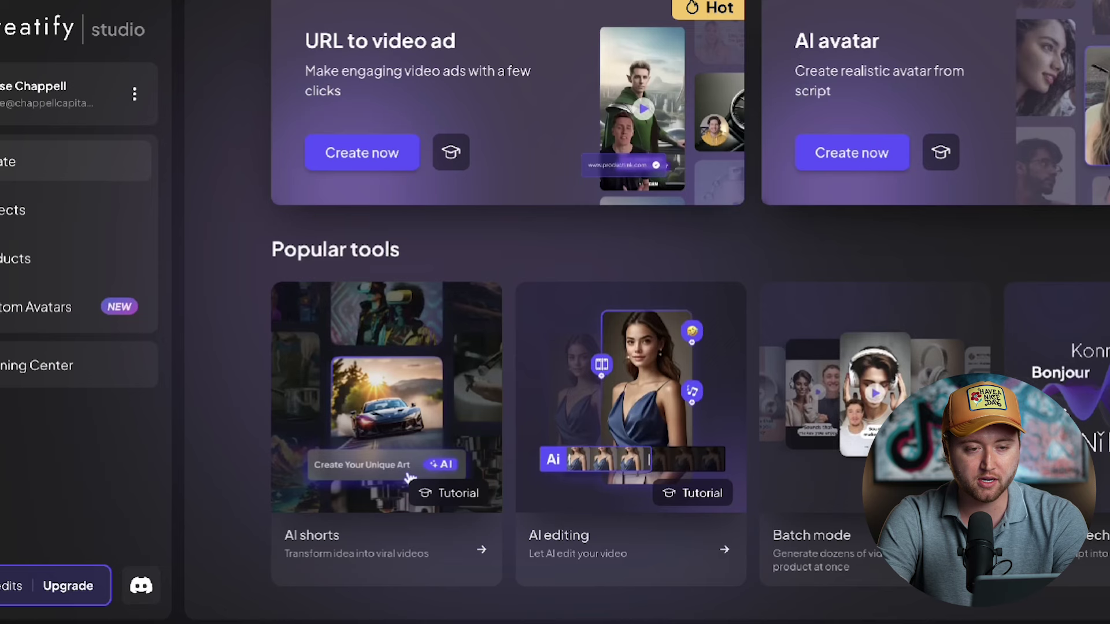
Step: Start a Batch mode project from Creatify's Popular tools
scroll(787, 237, up, 1)
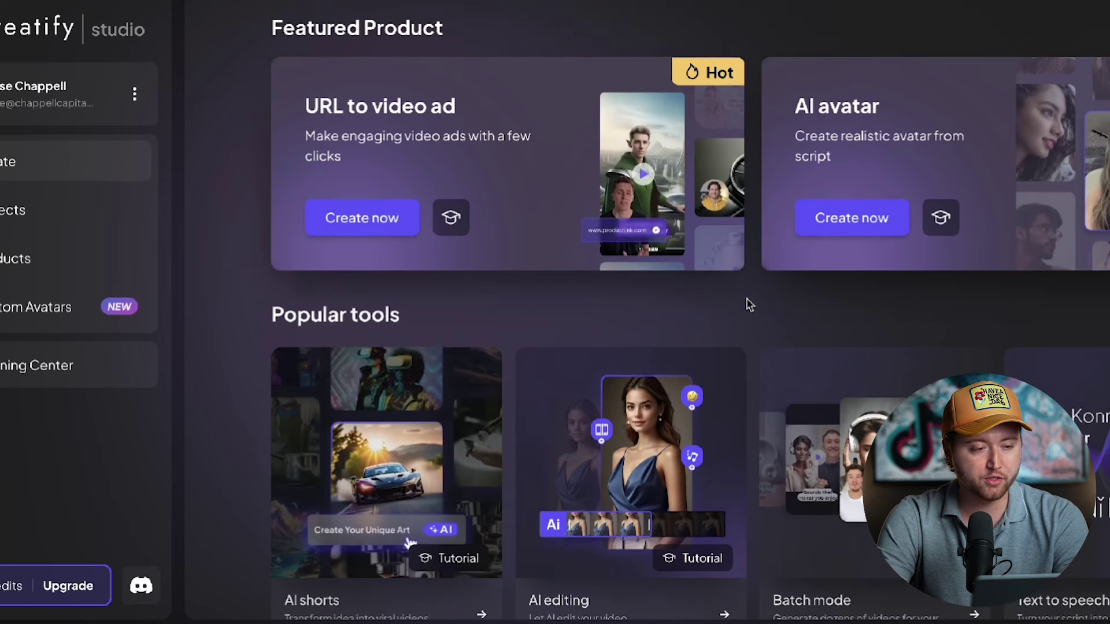
scroll(760, 315, down, 1)
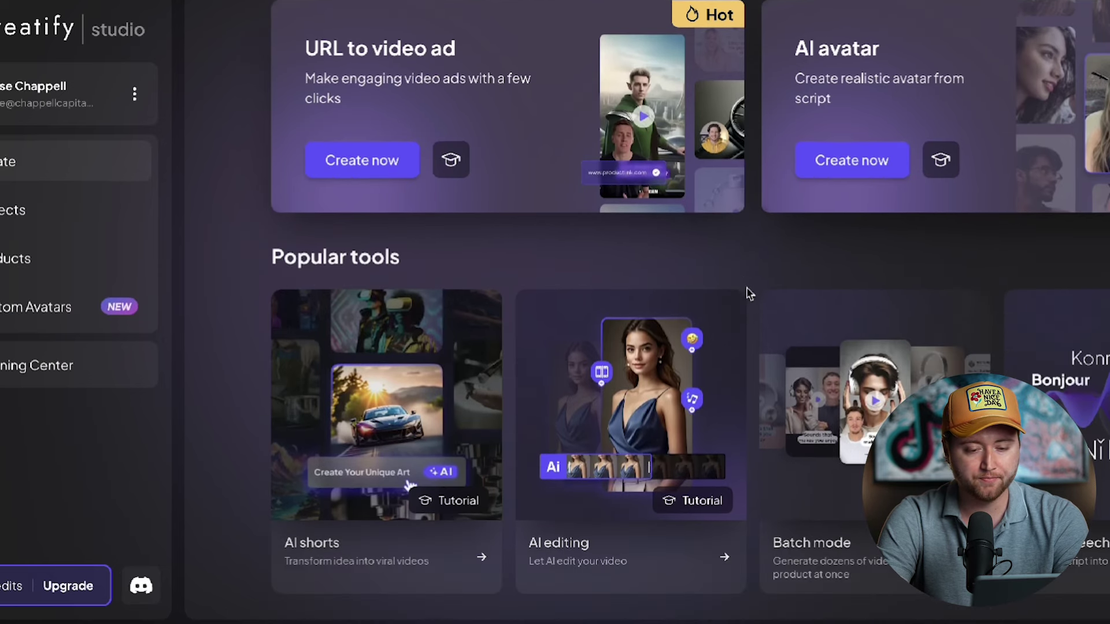
click(811, 552)
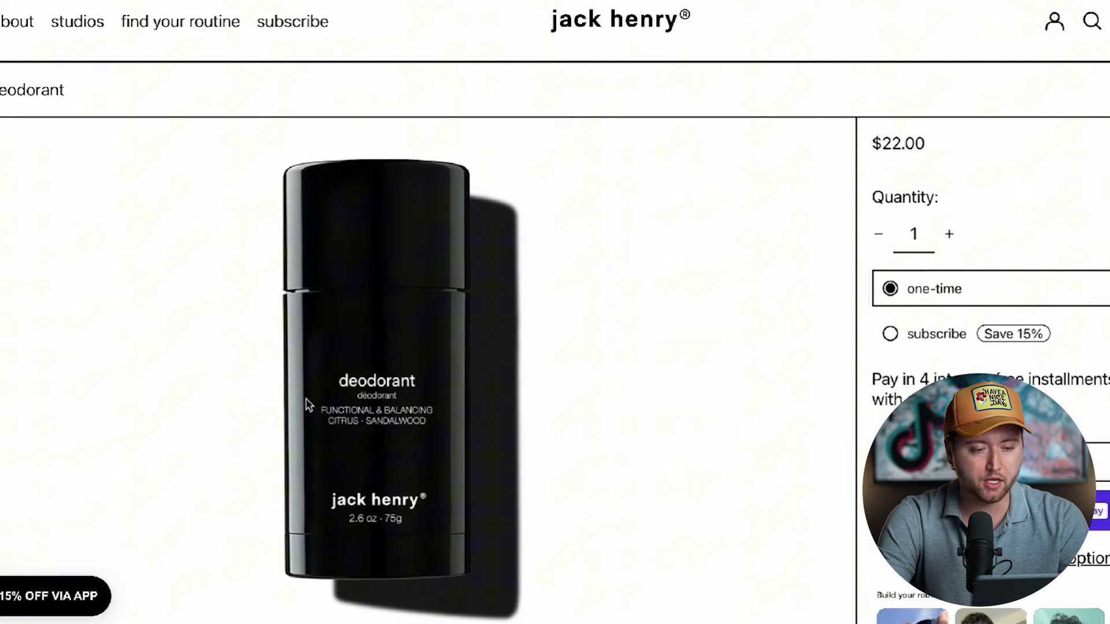
scroll(308, 405, down, 4)
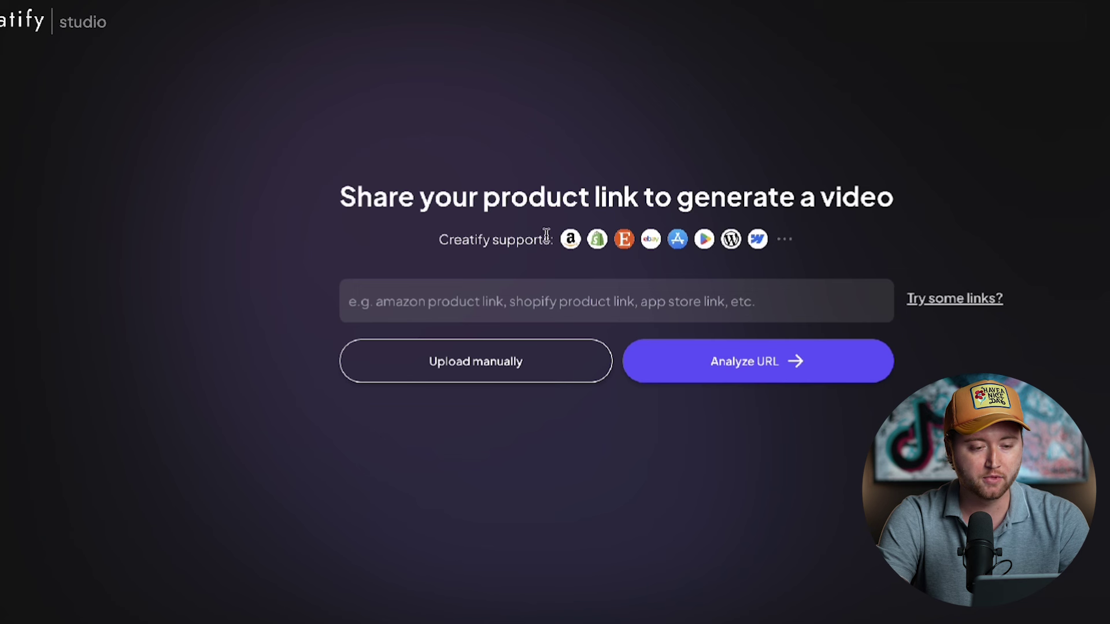
text(https://jackhenry.co/products/deodorant)
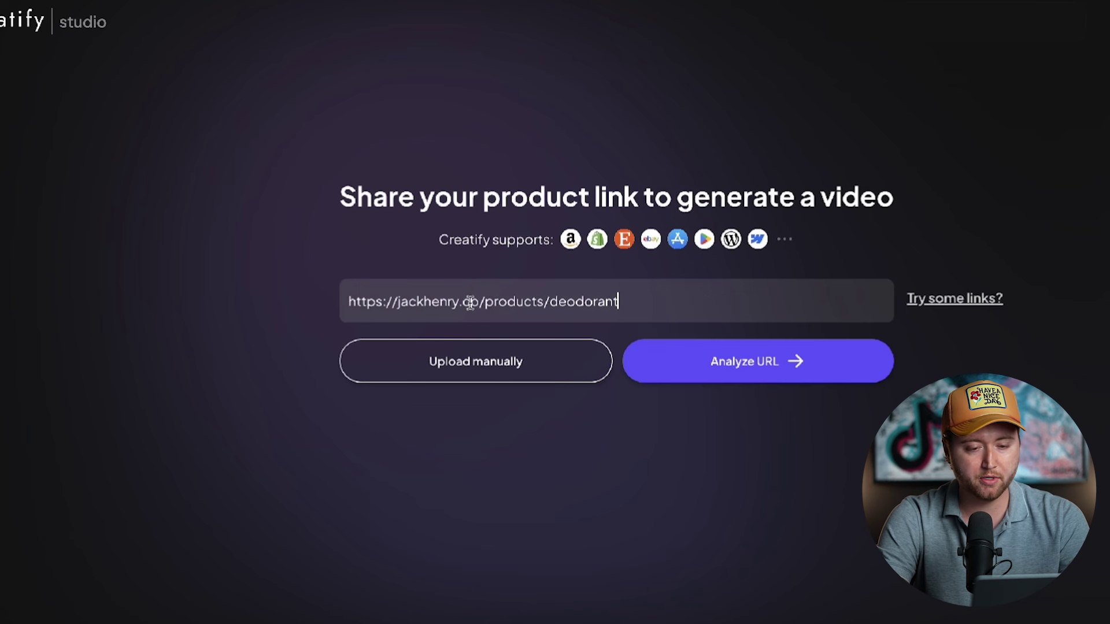
Step: Analyze the deodorant link, review the imported name, description and images, then proceed
click(757, 376)
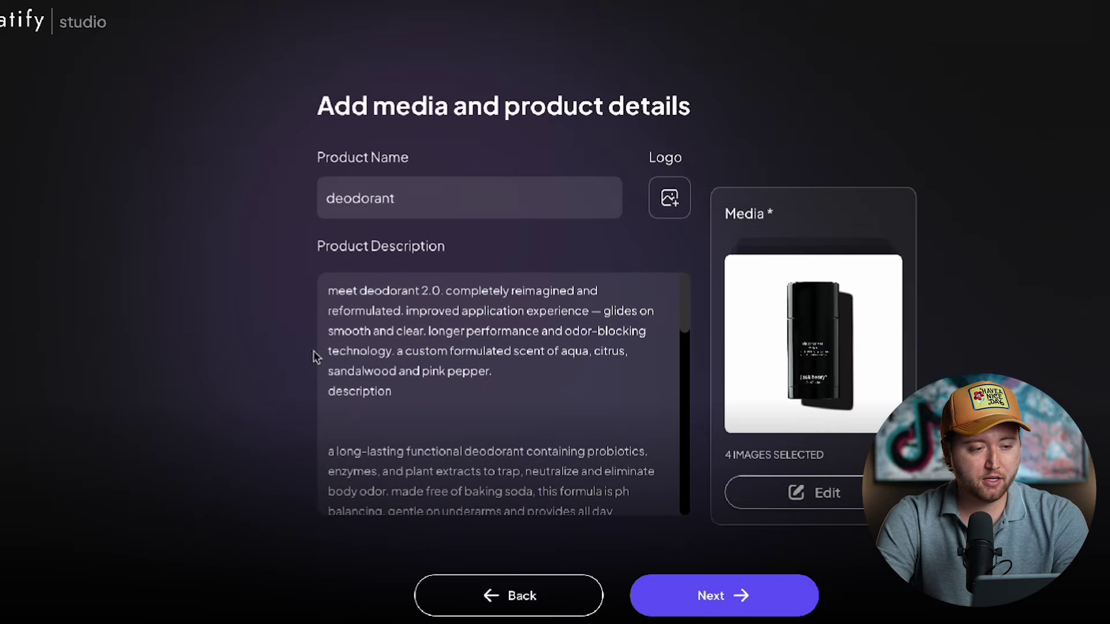
scroll(411, 355, down, 10)
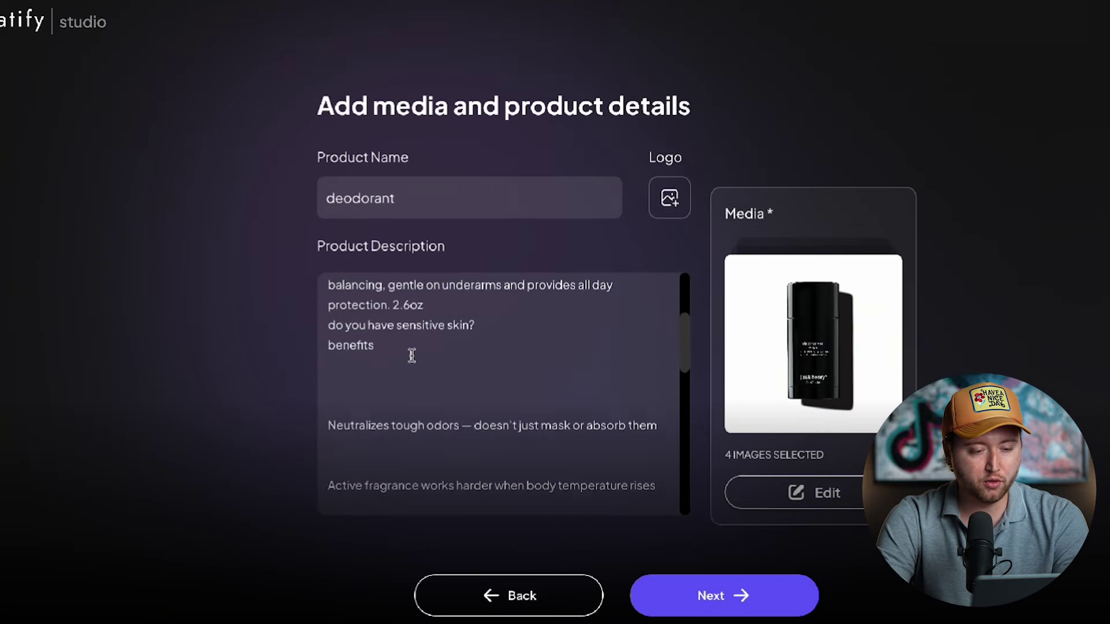
scroll(411, 355, down, 15)
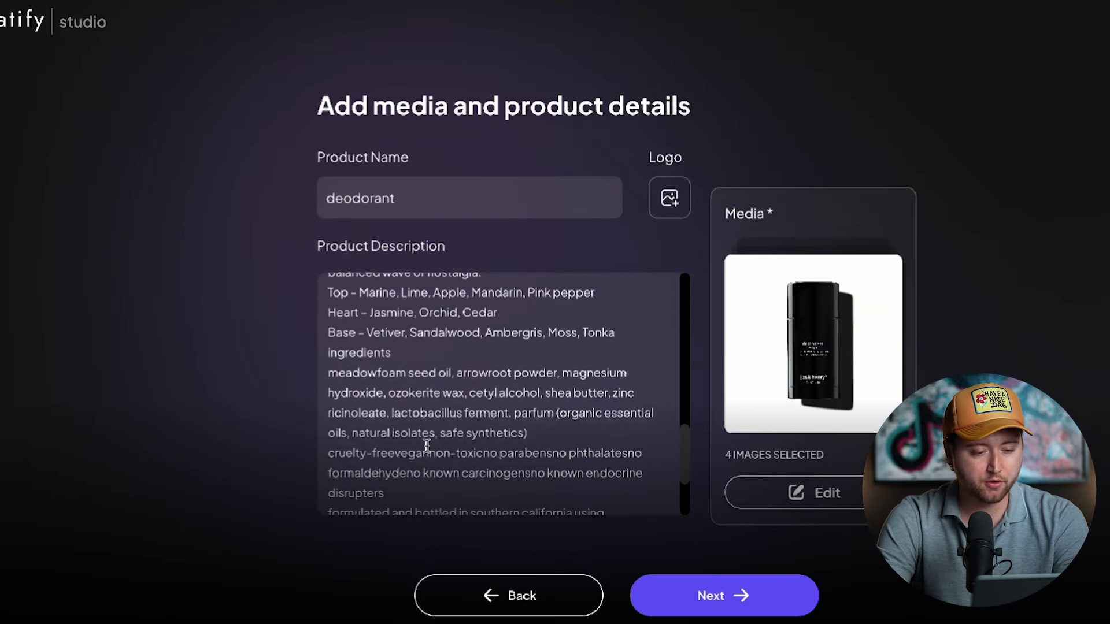
scroll(453, 372, up, 20)
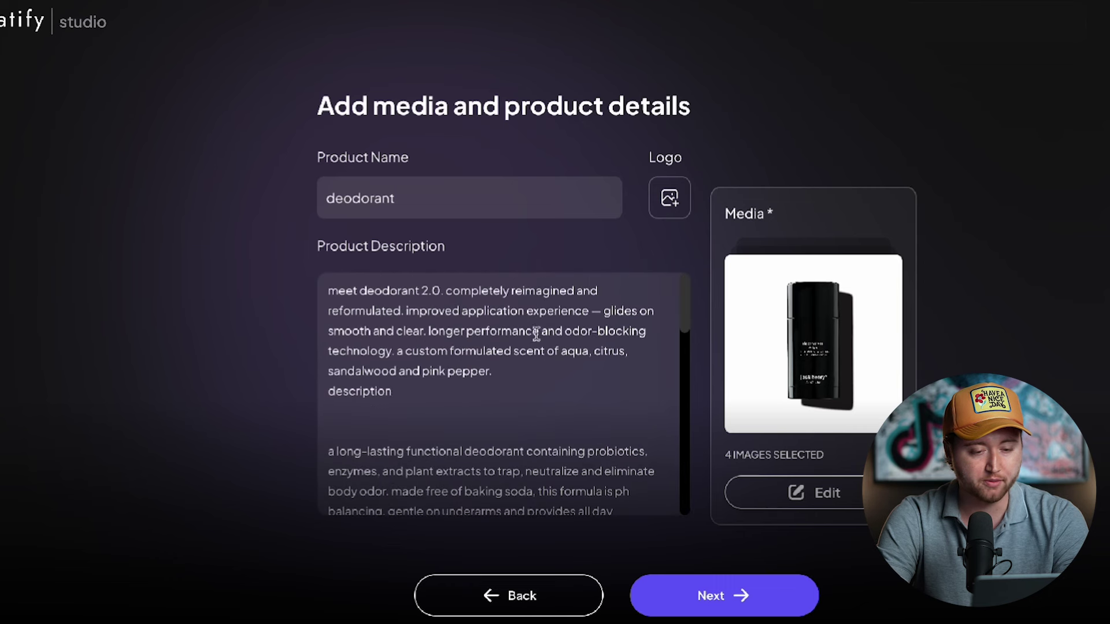
click(680, 602)
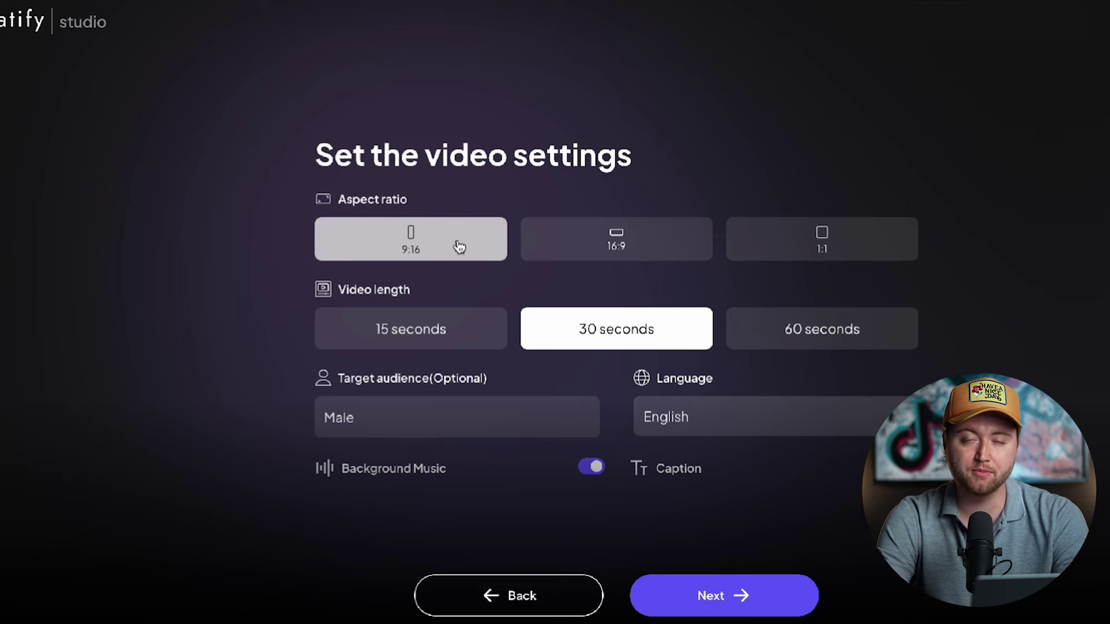
Step: Keep 9:16 and replace Male with 'Men who are interested in using healthy products with clean ingredients'
click(409, 237)
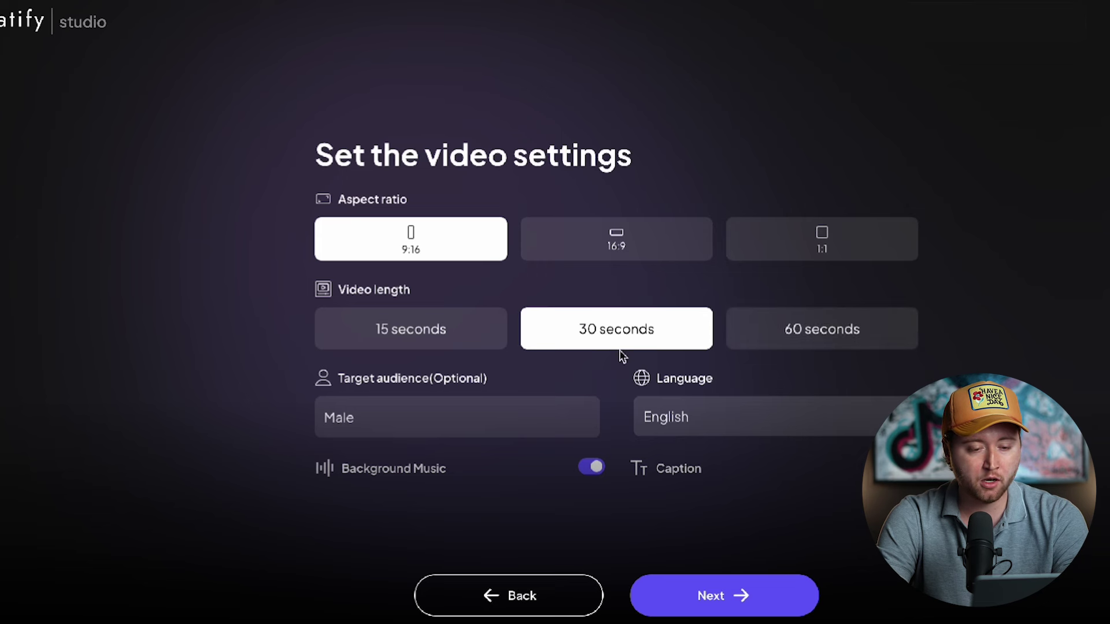
click(457, 418)
key(ctrl+a)
key(BackSpace)
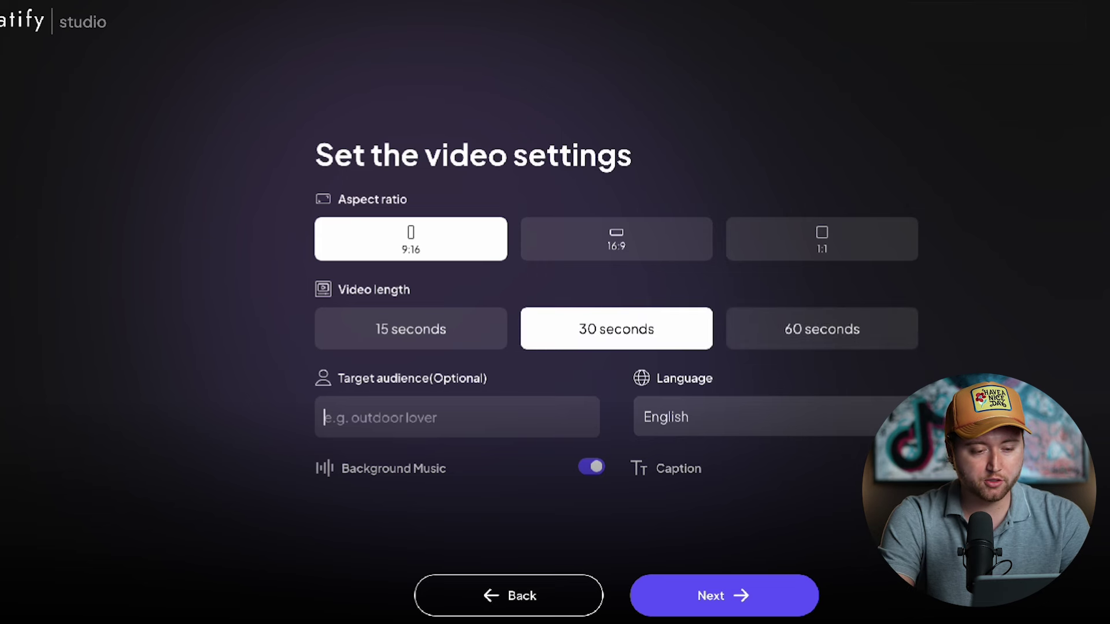
text(Men wh)
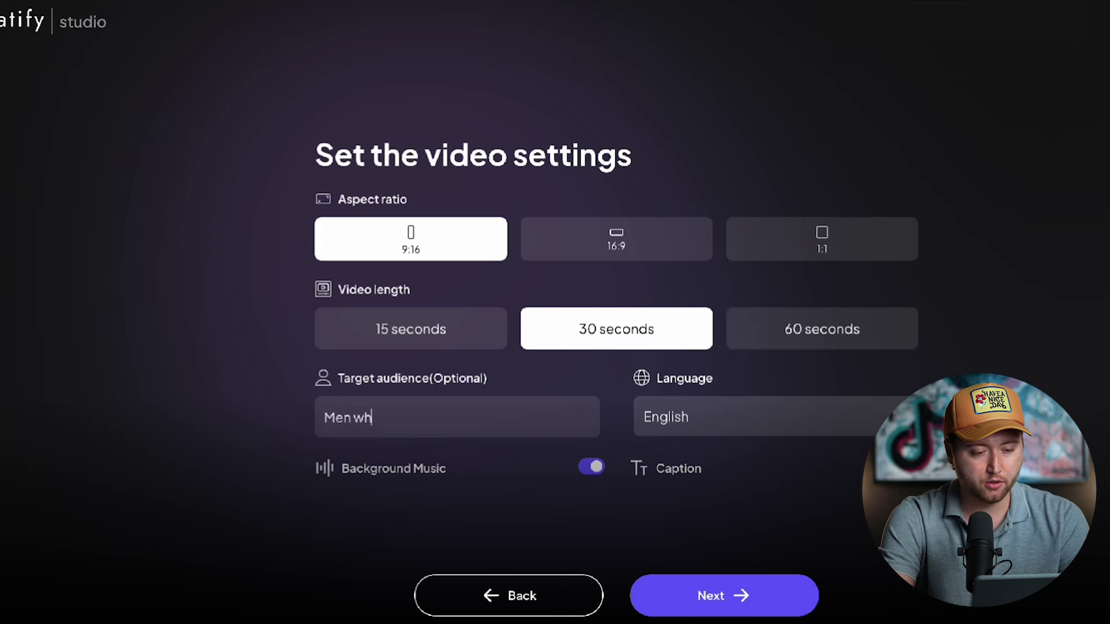
text(o are interested in)
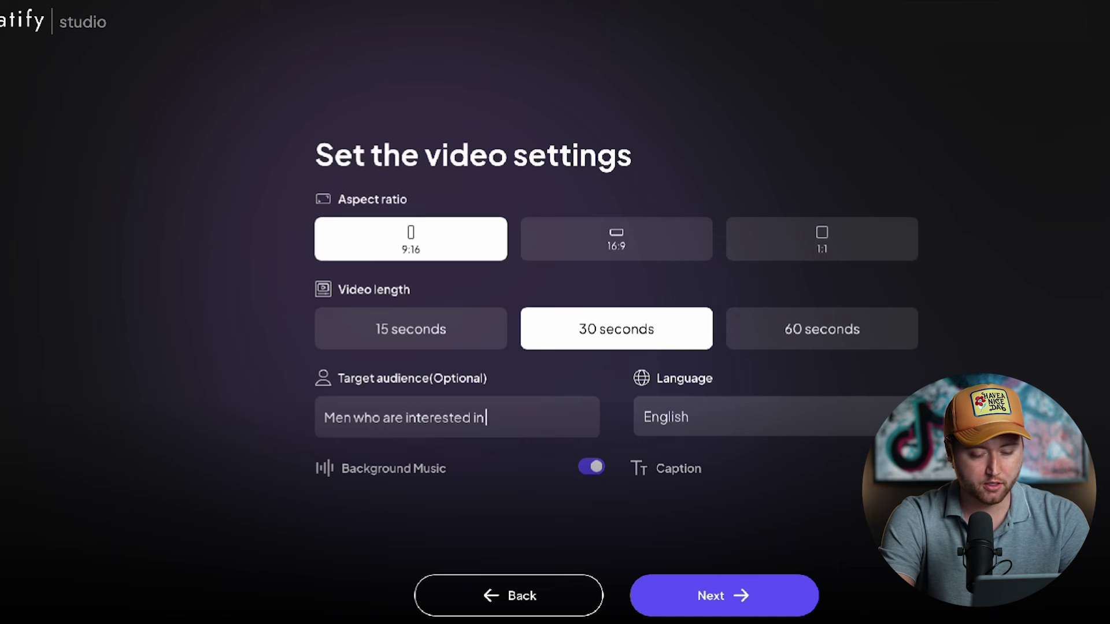
text( using healthy)
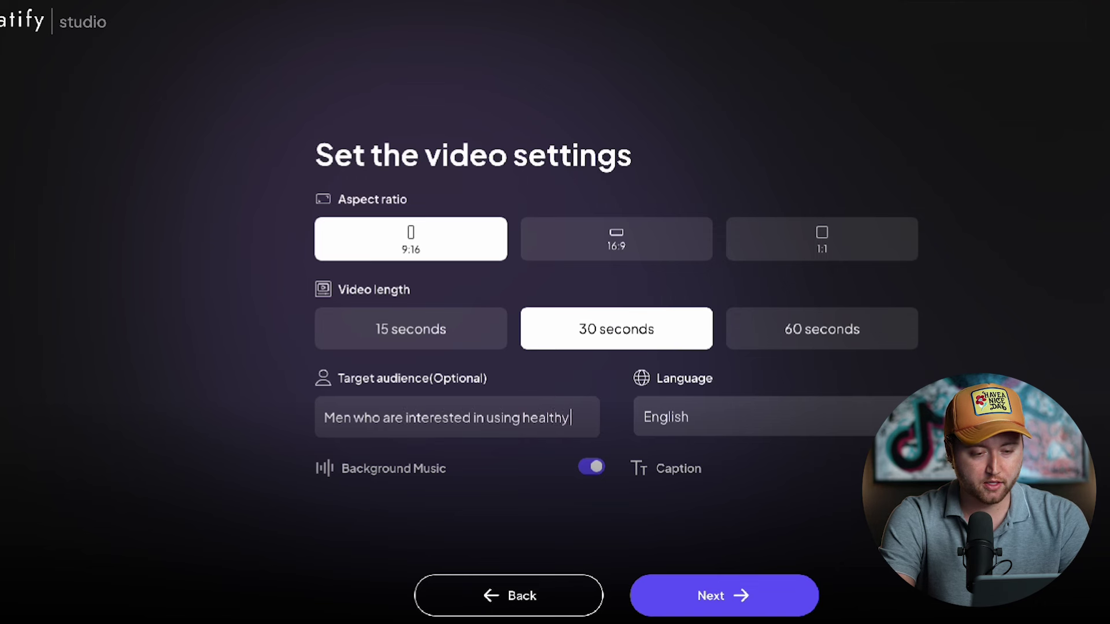
text( products with c)
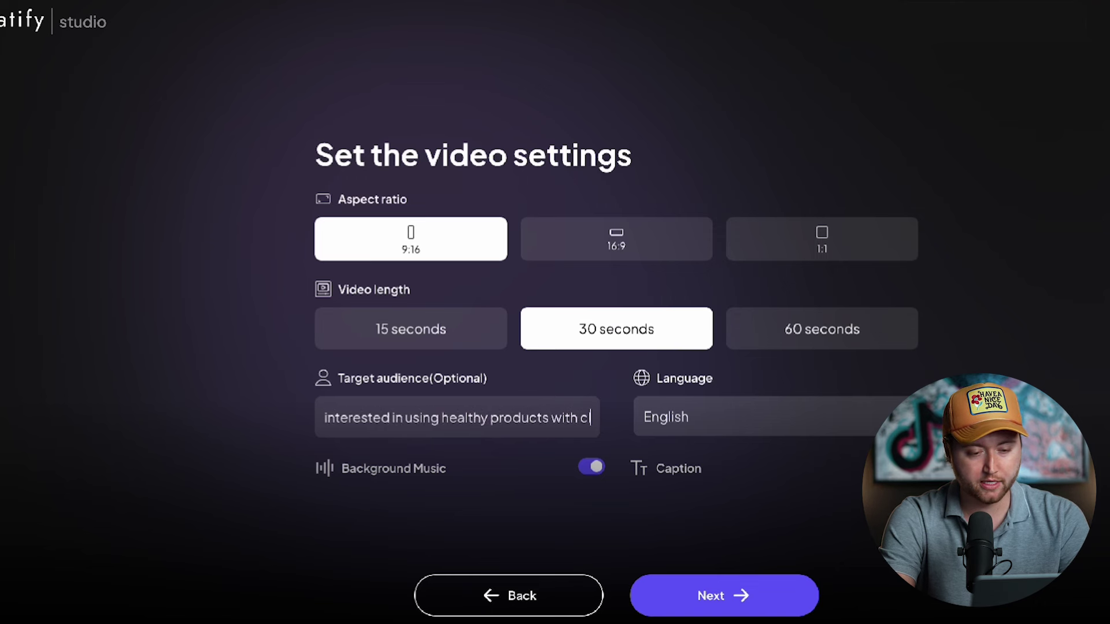
text(lean ingredients)
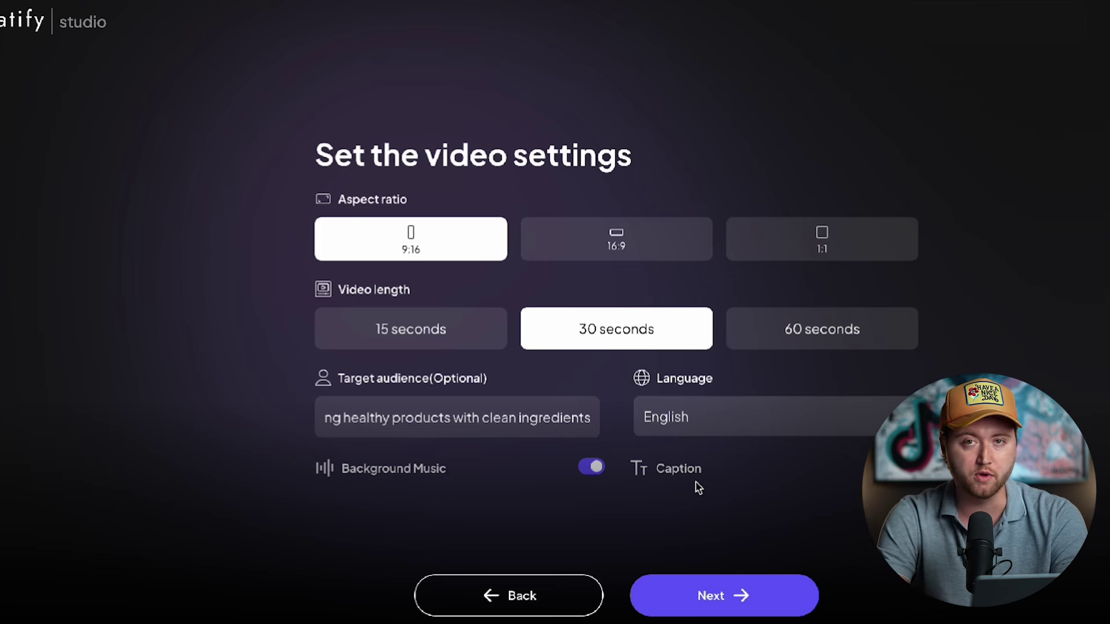
click(698, 597)
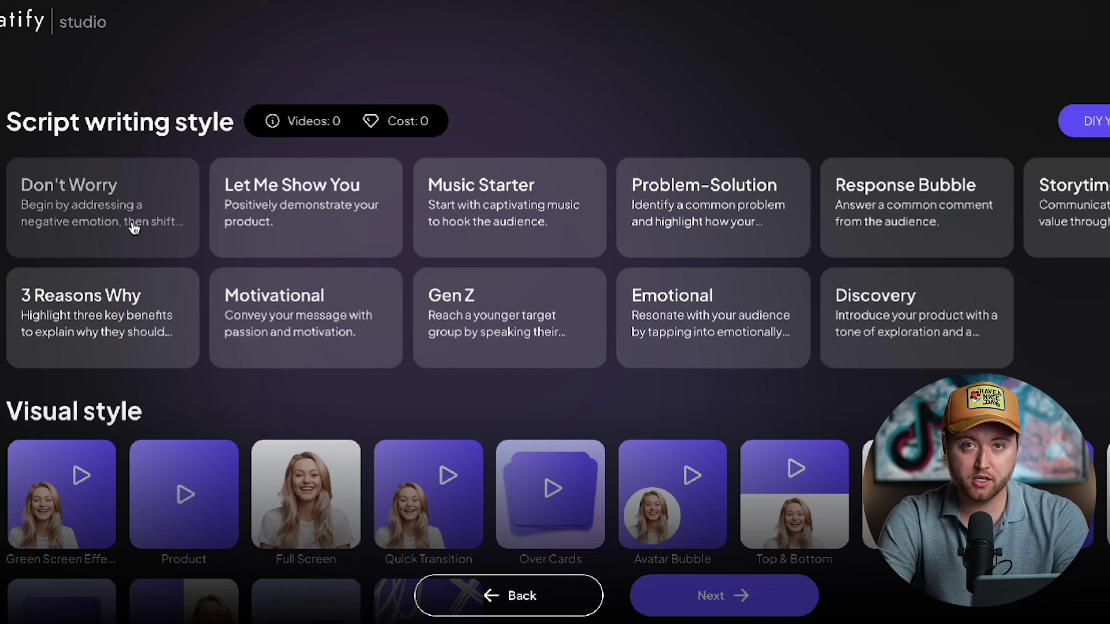
Step: Select the Don't Worry, 3 Reasons Why and Storytime script style cards
click(60, 224)
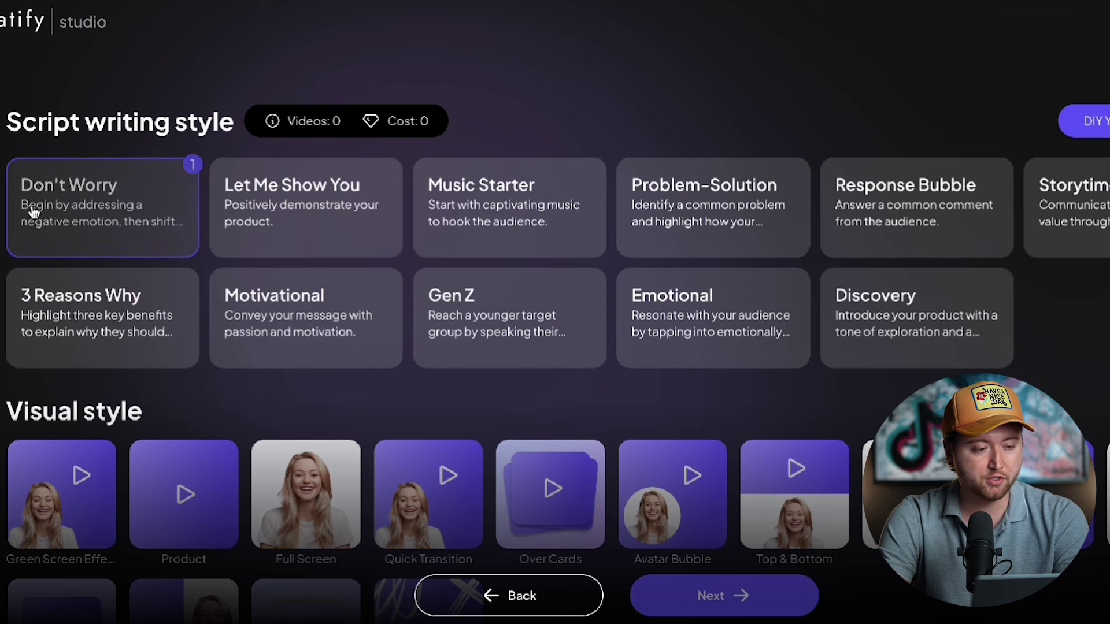
click(55, 333)
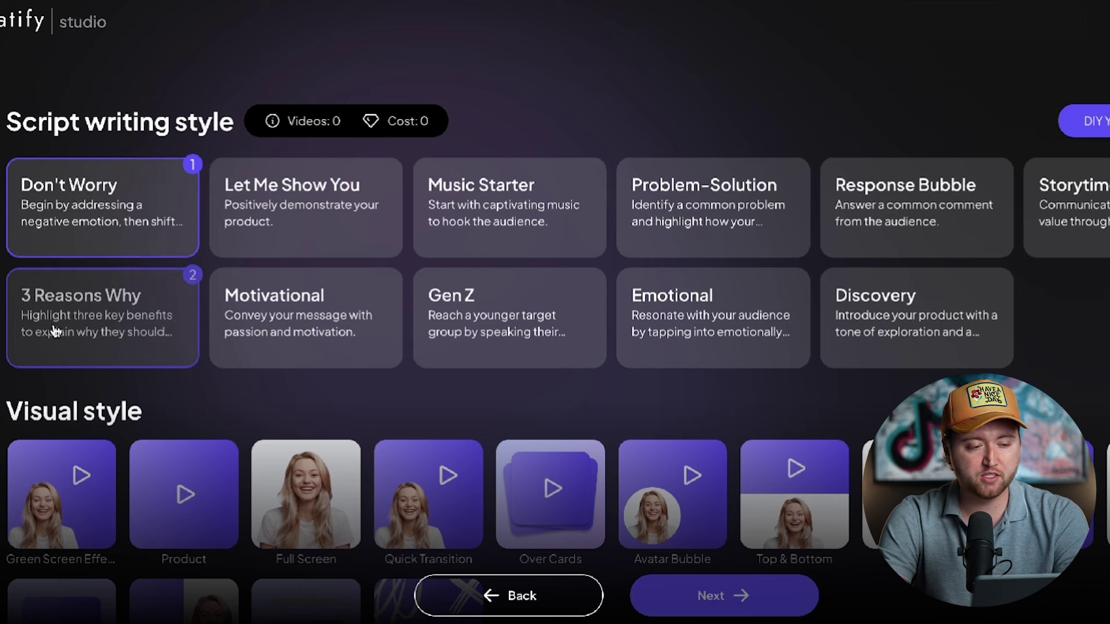
click(95, 356)
click(166, 352)
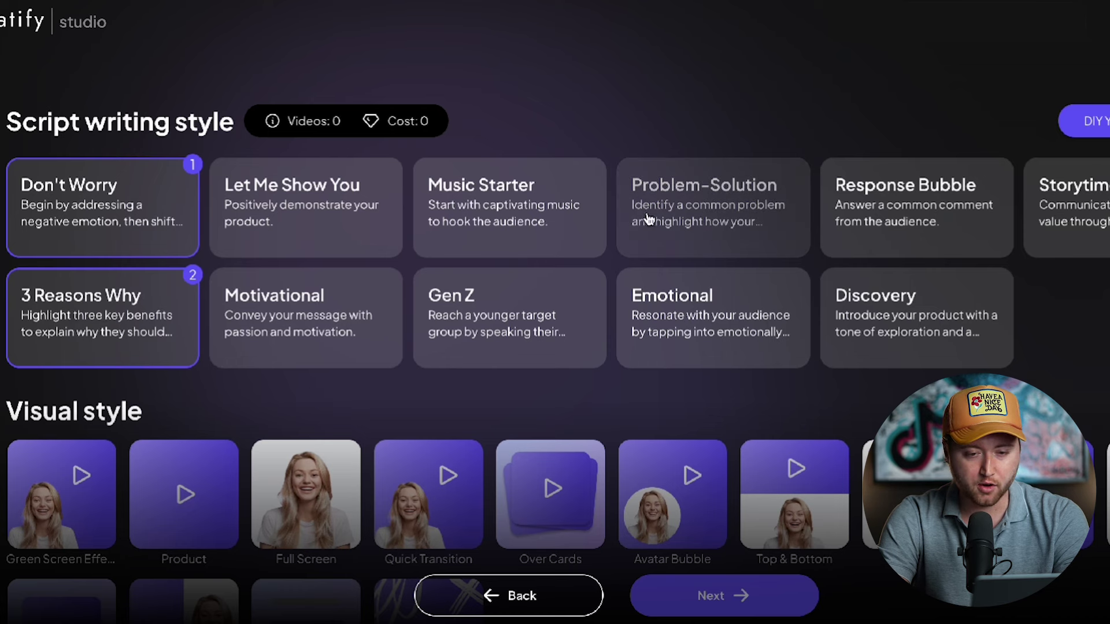
click(1063, 215)
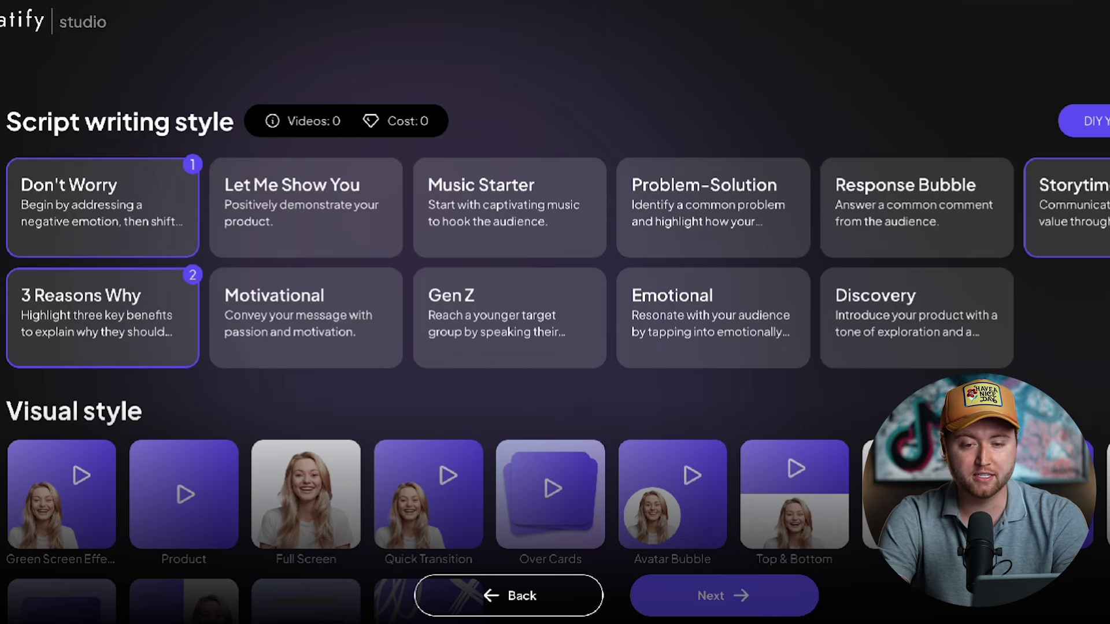
scroll(1101, 341, down, 1)
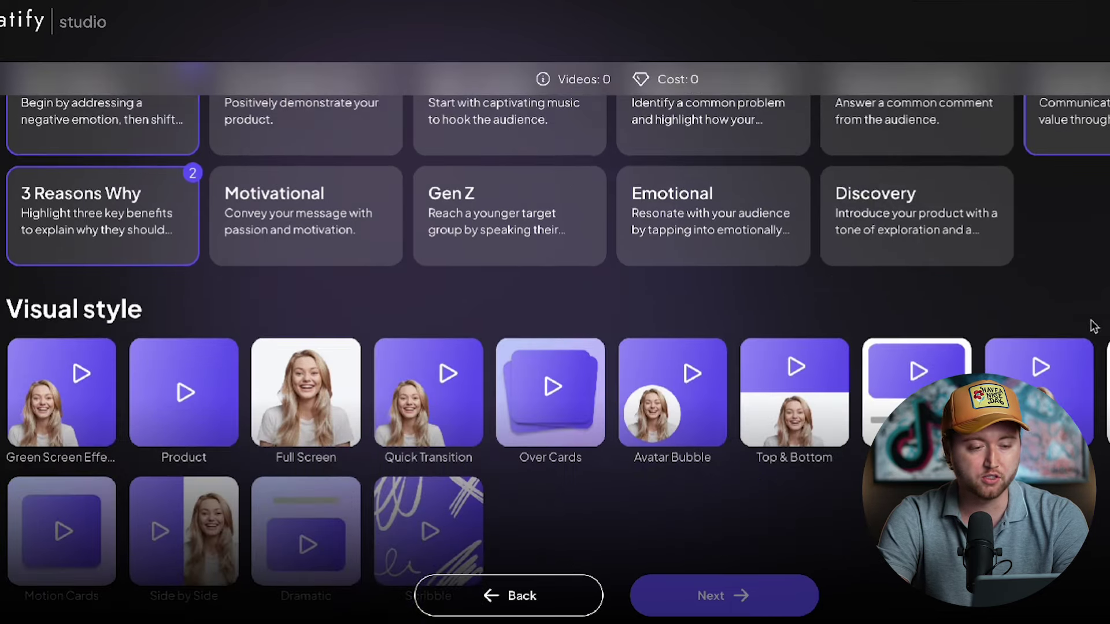
Step: Choose Green Screen Effect, Top & Bottom and Side by Side as visual styles
scroll(574, 468, down, 3)
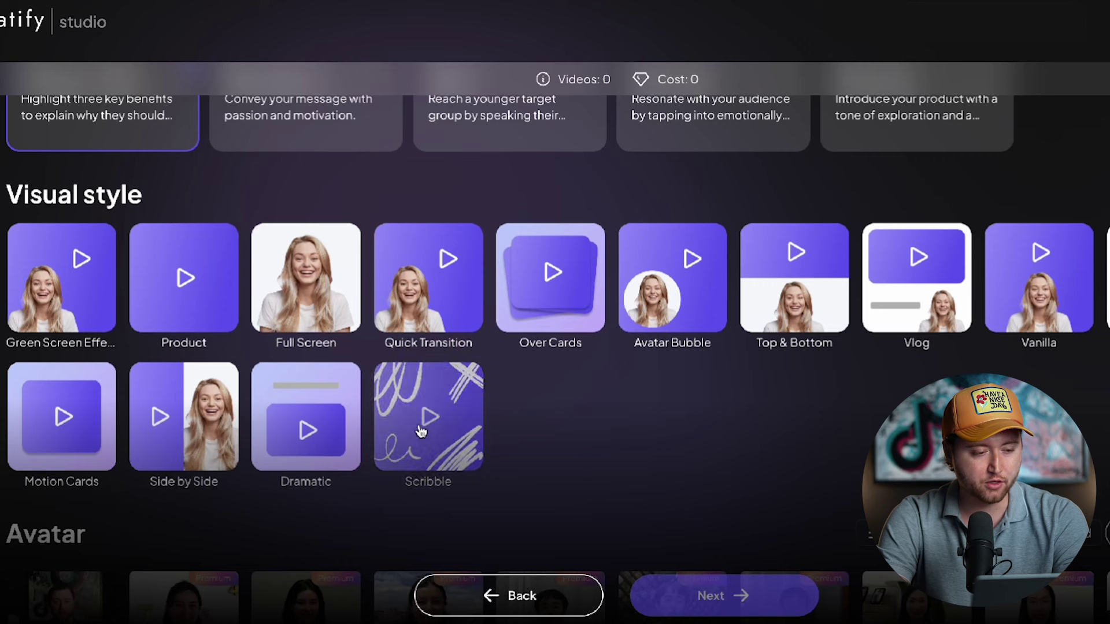
click(117, 318)
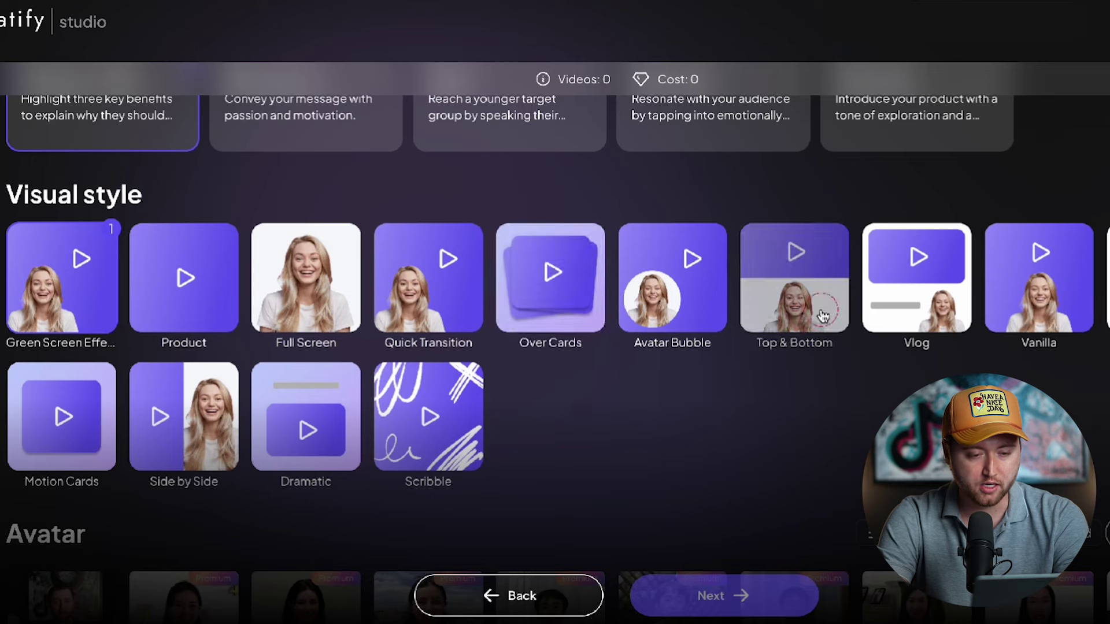
click(774, 336)
click(190, 407)
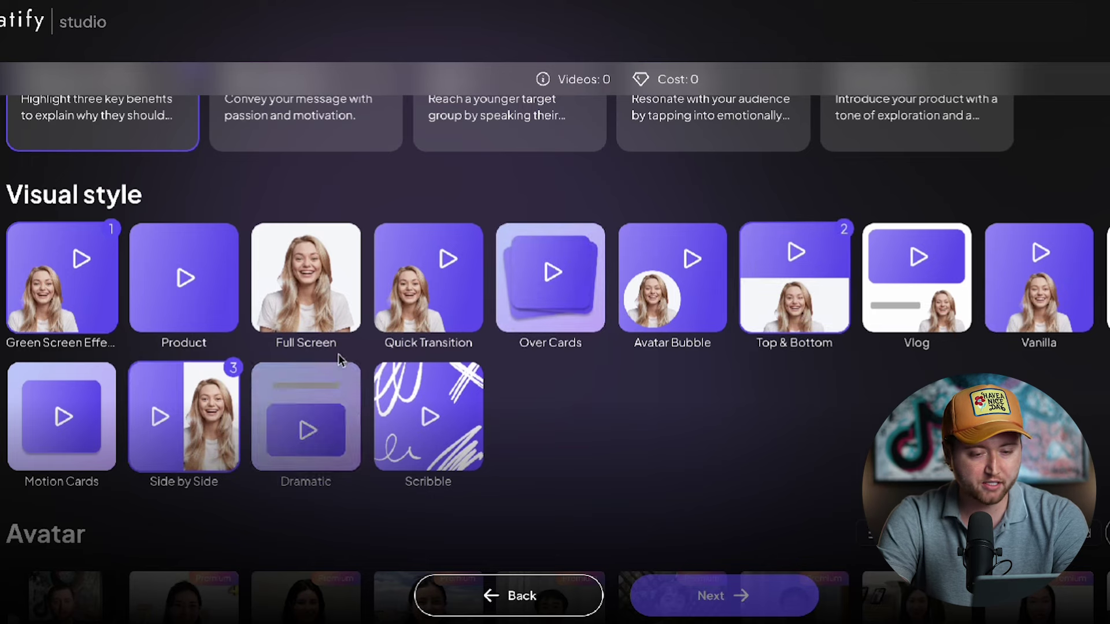
Step: Browse the avatar grid and pick Amir as the first avatar
scroll(648, 430, down, 2)
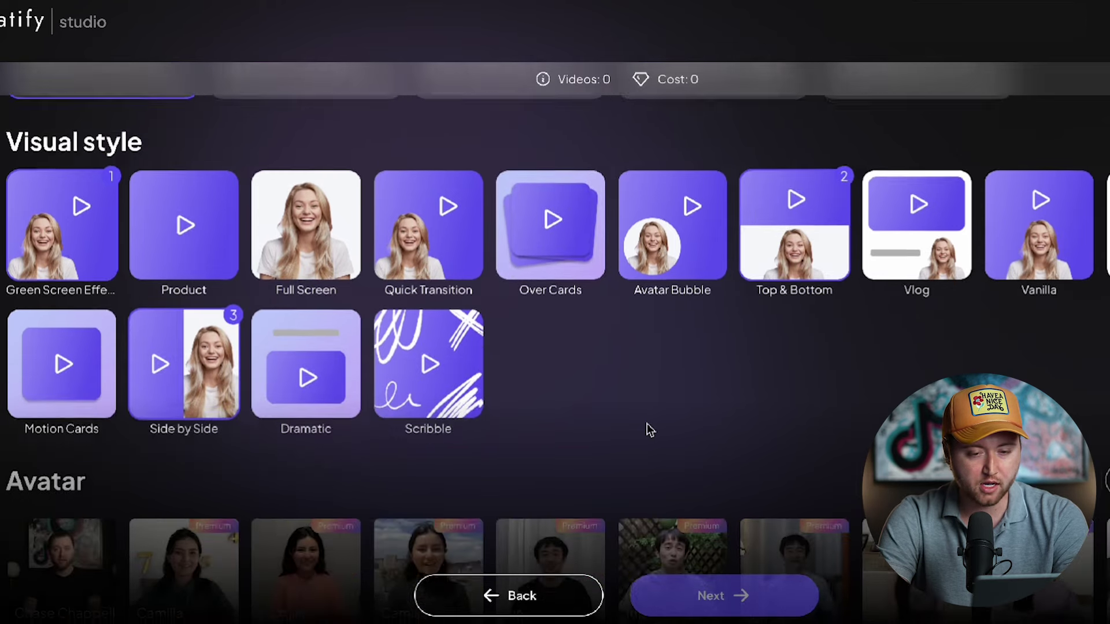
scroll(647, 430, down, 5)
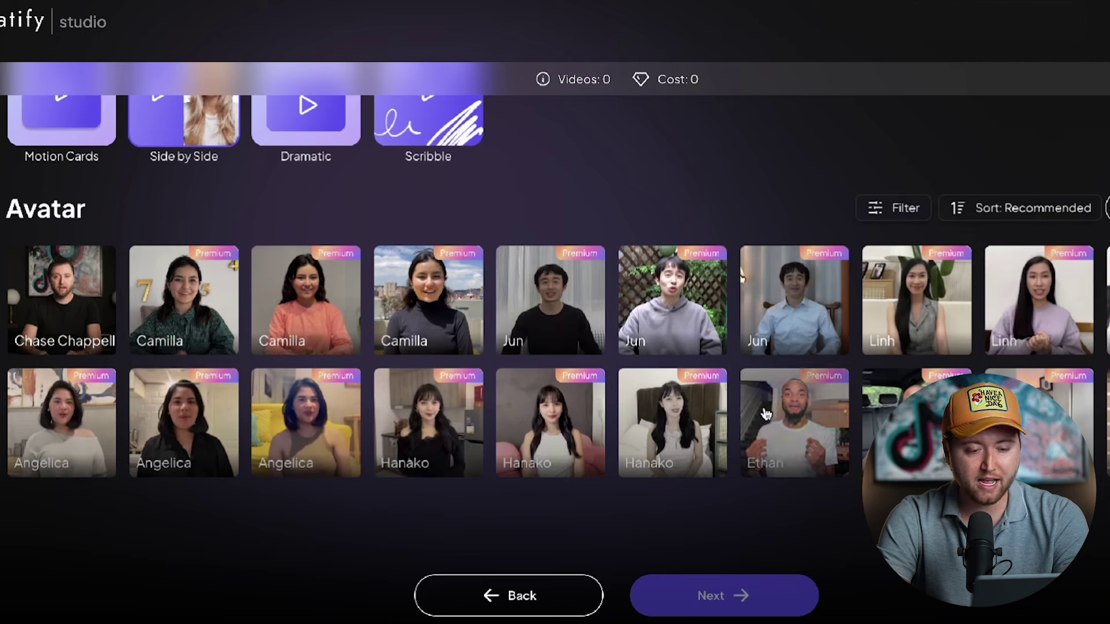
scroll(736, 407, down, 1)
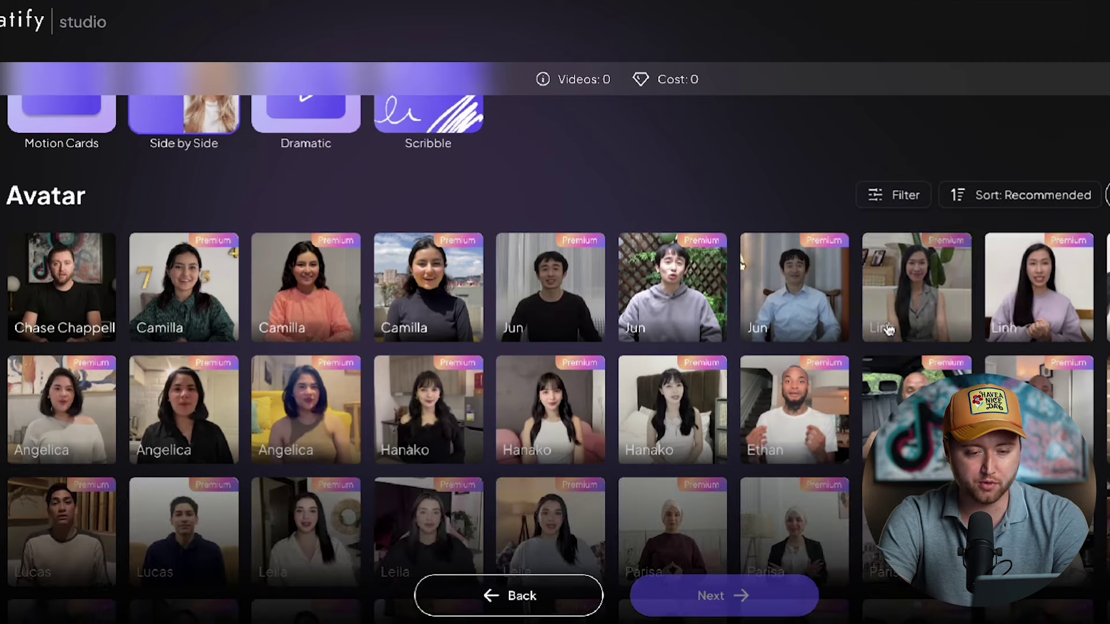
scroll(380, 394, down, 2)
scroll(380, 395, down, 2)
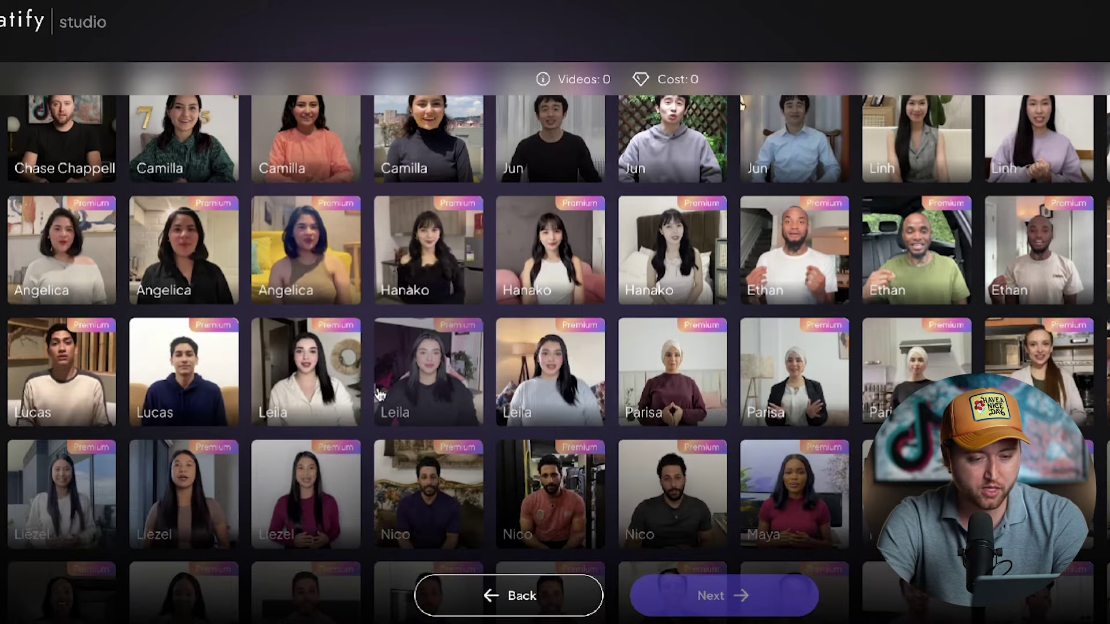
scroll(647, 380, down, 1)
scroll(689, 346, up, 1)
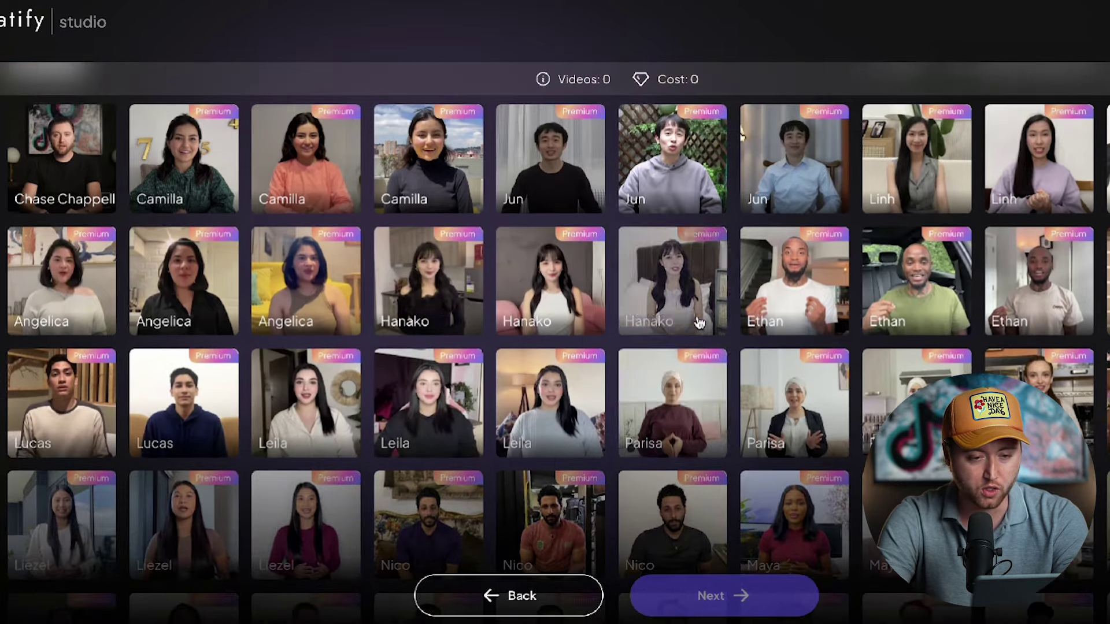
scroll(685, 364, down, 4)
scroll(682, 374, down, 3)
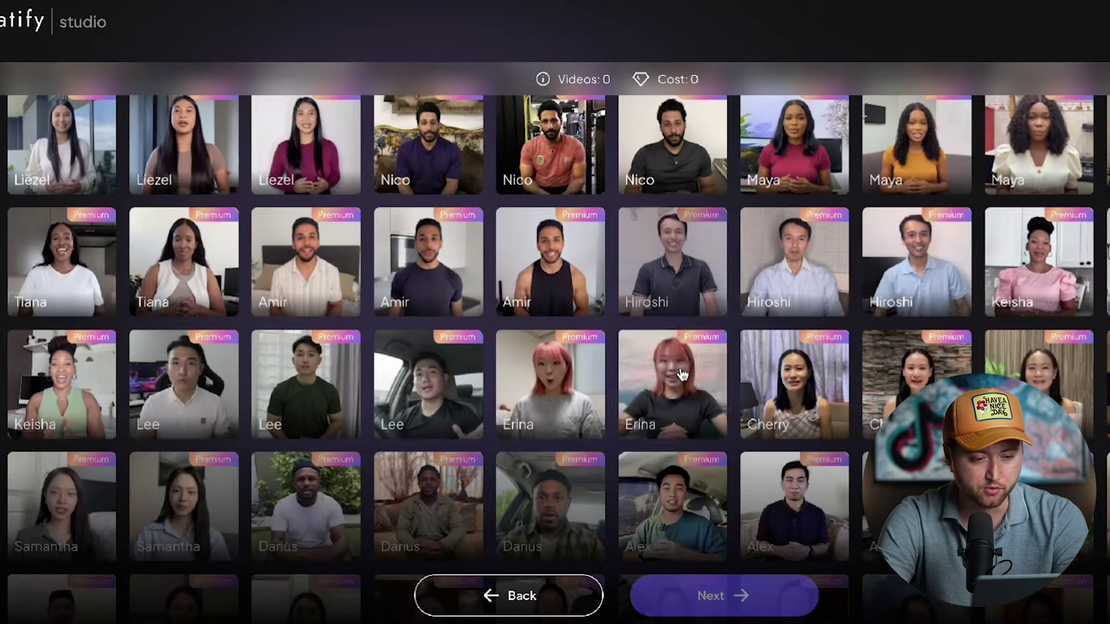
scroll(619, 401, down, 1)
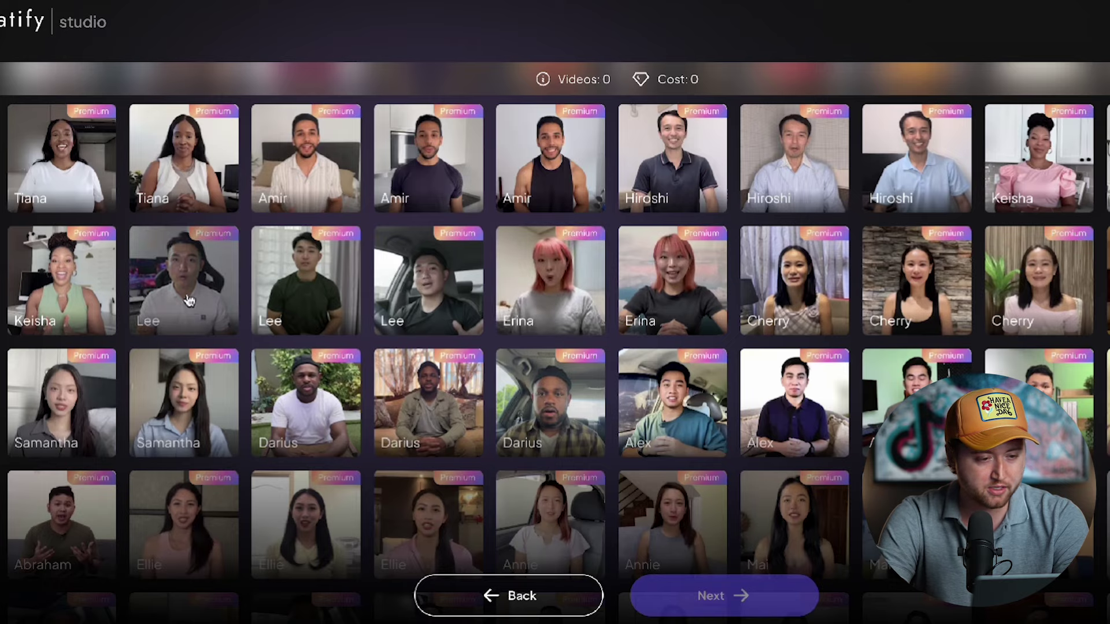
scroll(456, 433, up, 1)
scroll(456, 433, up, 1)
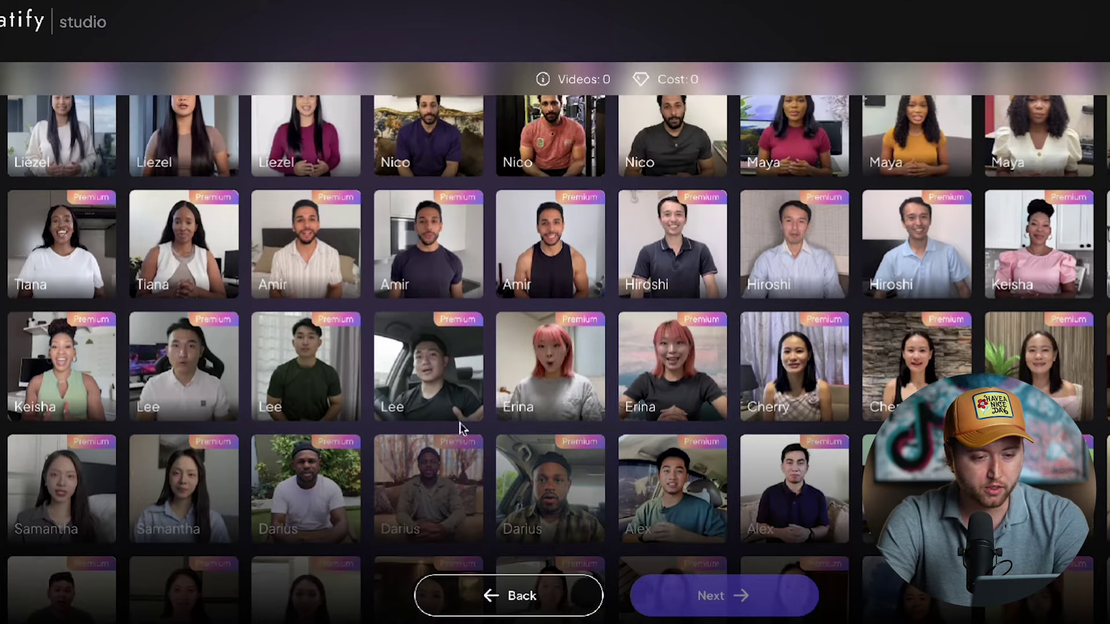
click(549, 249)
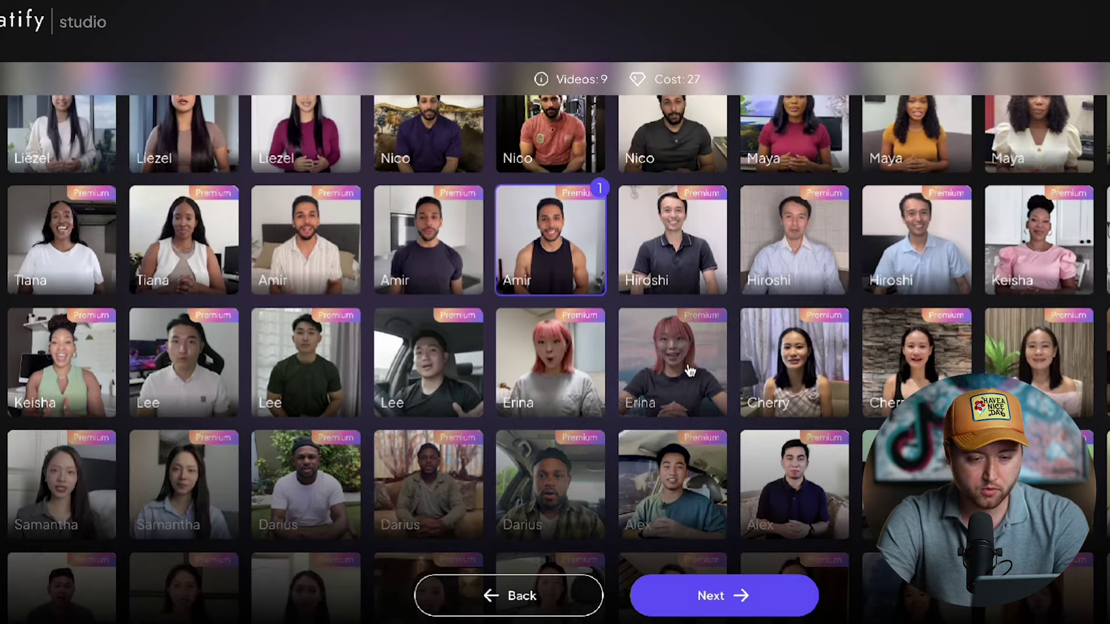
Step: Add Greg as the second avatar and continue to the 54-credit render of 18 videos
scroll(665, 483, down, 3)
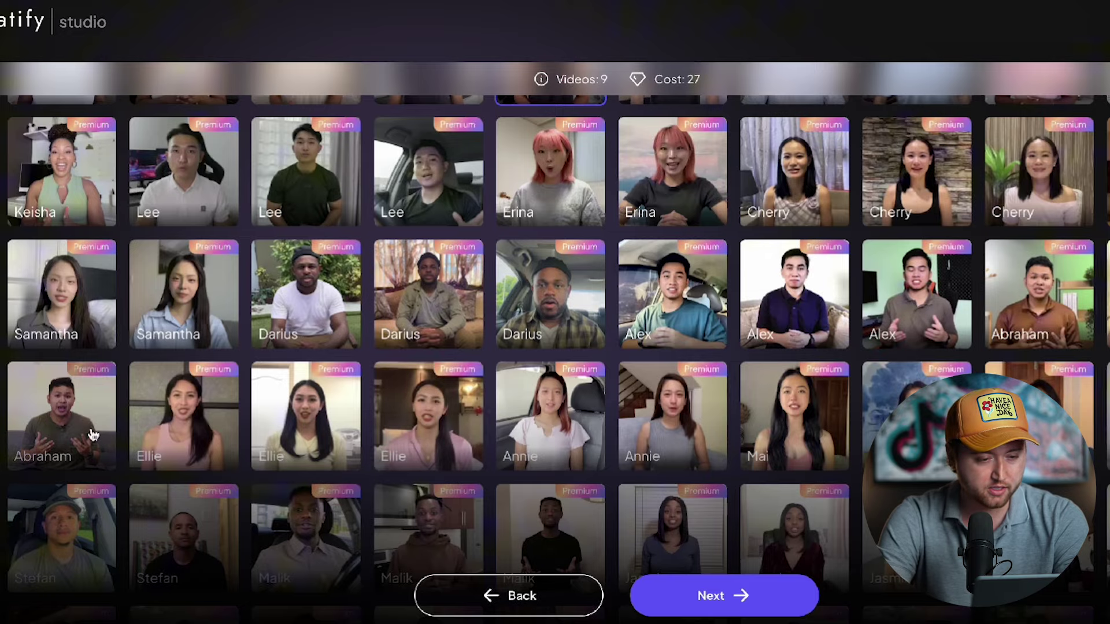
scroll(636, 384, down, 5)
click(1039, 225)
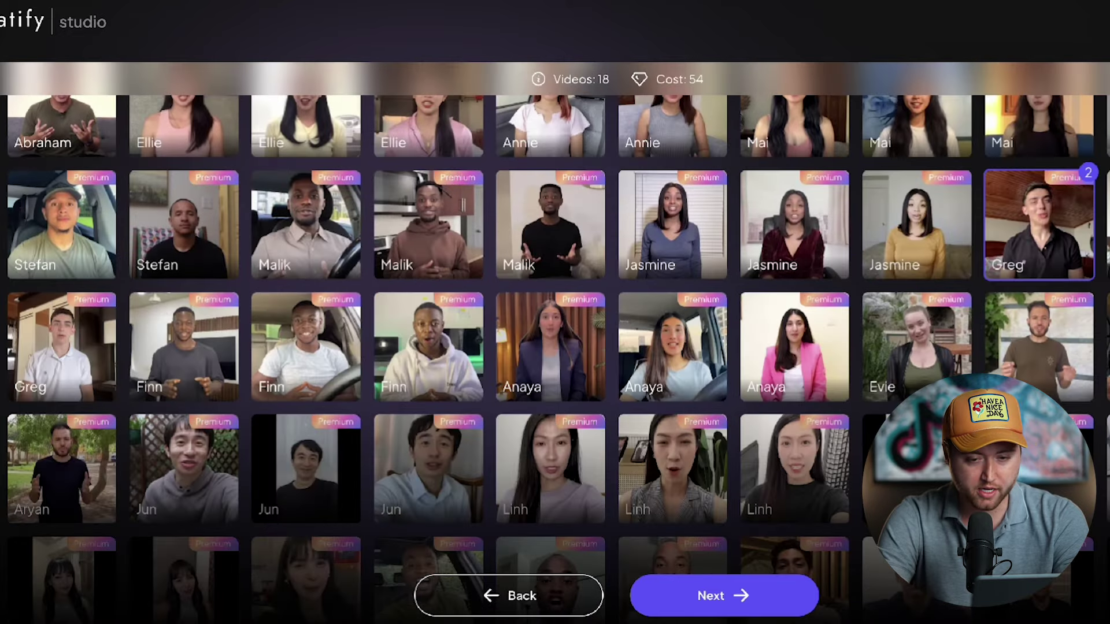
scroll(721, 595, up, 1)
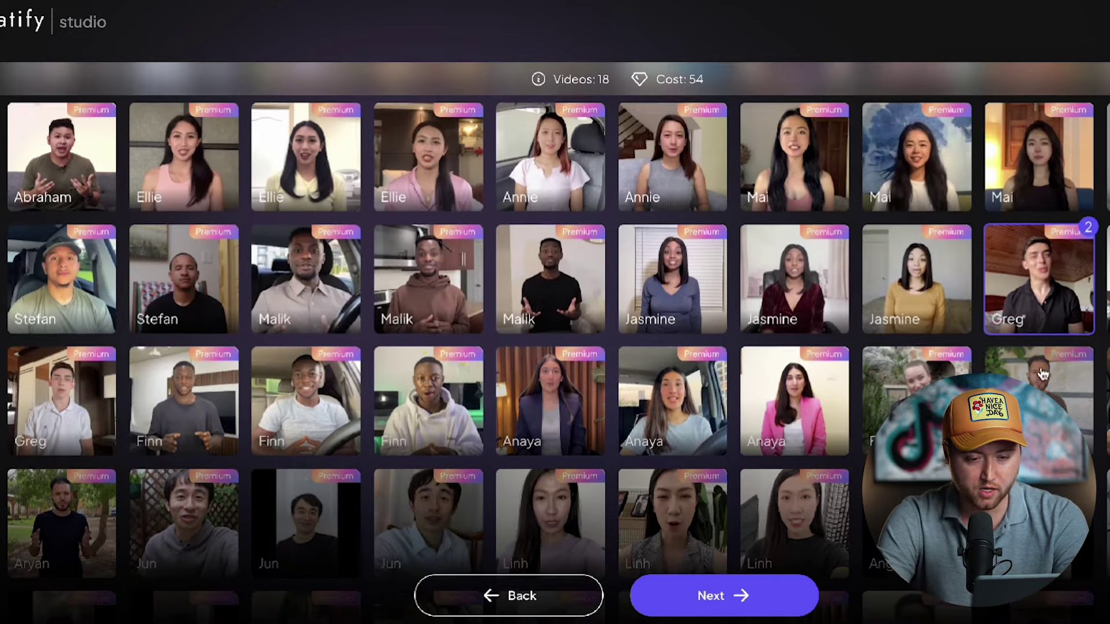
click(709, 597)
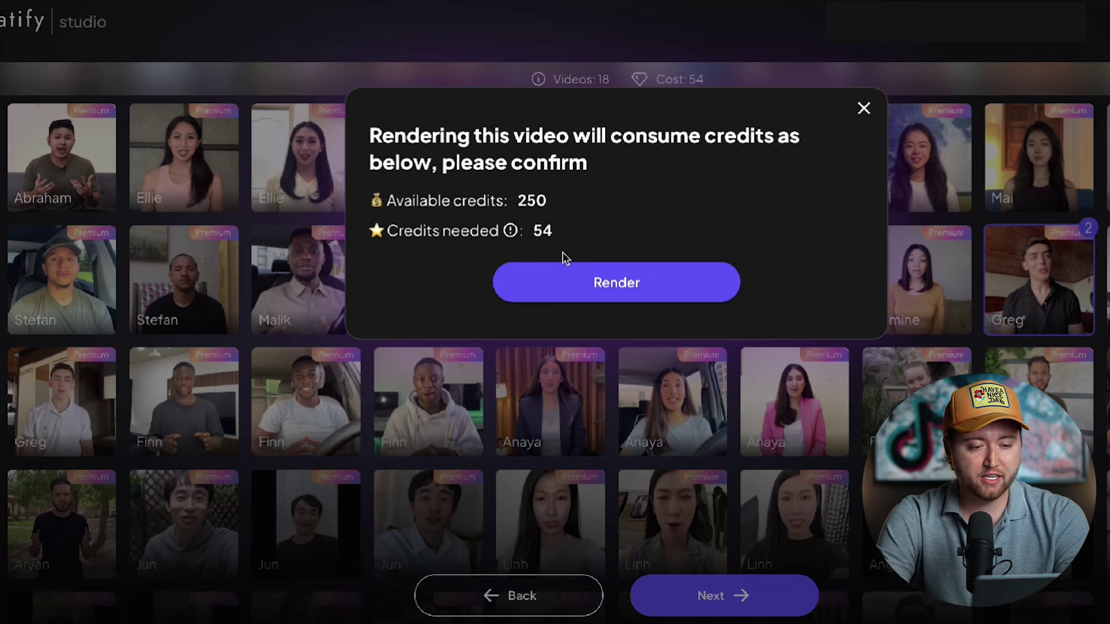
Step: Confirm spending 54 credits to render the deodorant batch, then return to TikTok's ad details
click(599, 281)
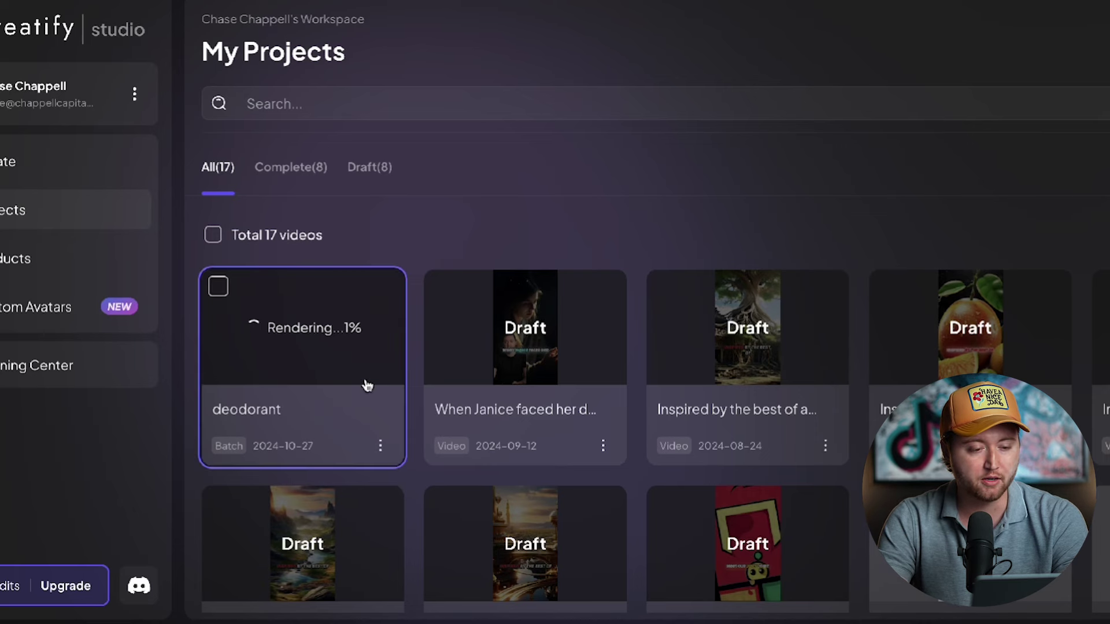
scroll(367, 385, down, 1)
scroll(367, 385, up, 1)
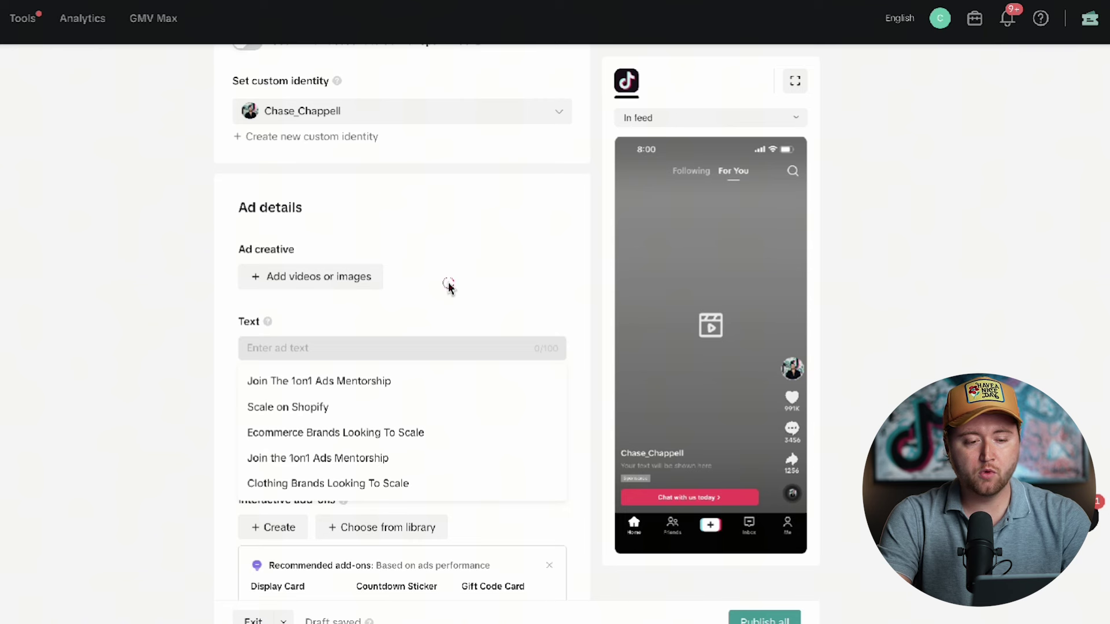
click(449, 288)
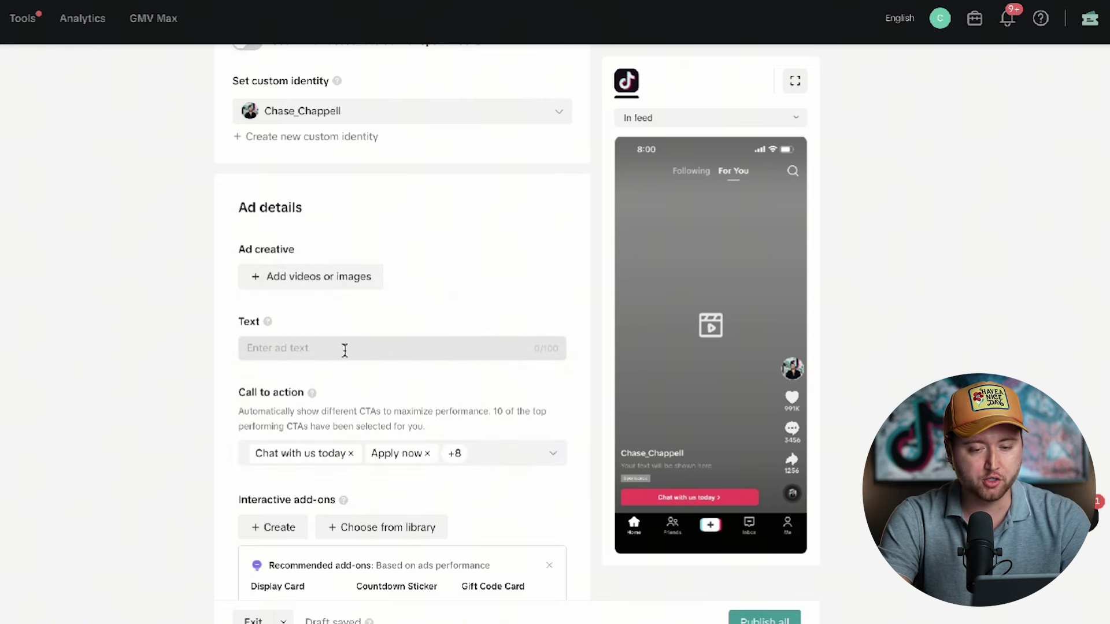
Step: Enter 'Get 10% OFF + Free Shipping' as the ad's caption text
click(268, 347)
text(Get 10% )
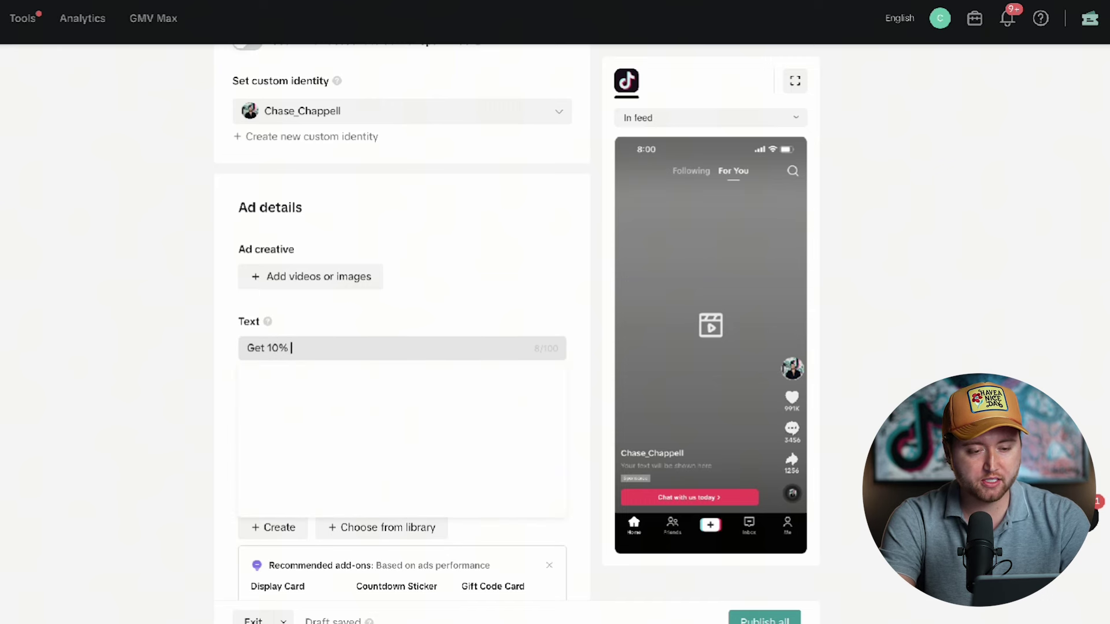
text(Off)
key(BackSpace)
text(FF + Free Shipping)
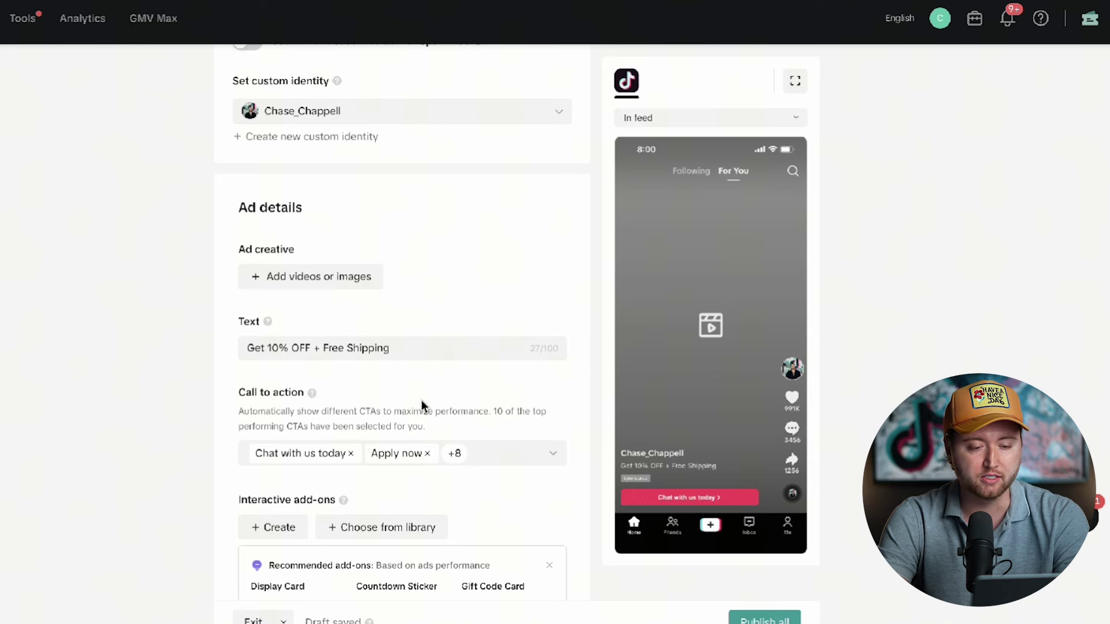
click(255, 461)
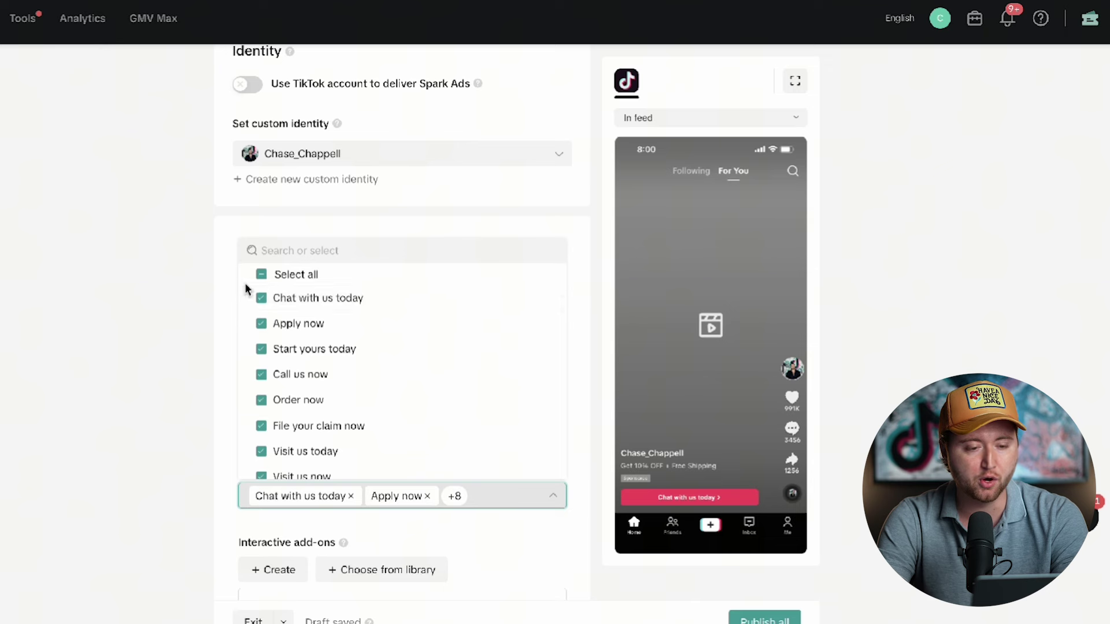
Step: Clear all preselected calls to action and keep only Order now, Learn more, Shop now and Interested
click(261, 276)
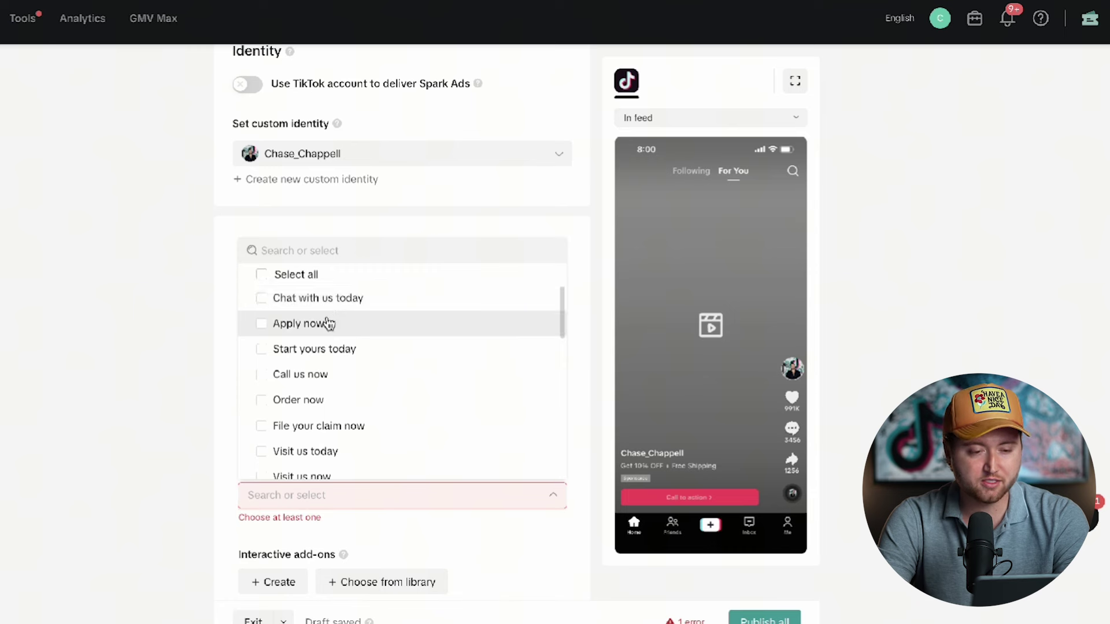
click(306, 399)
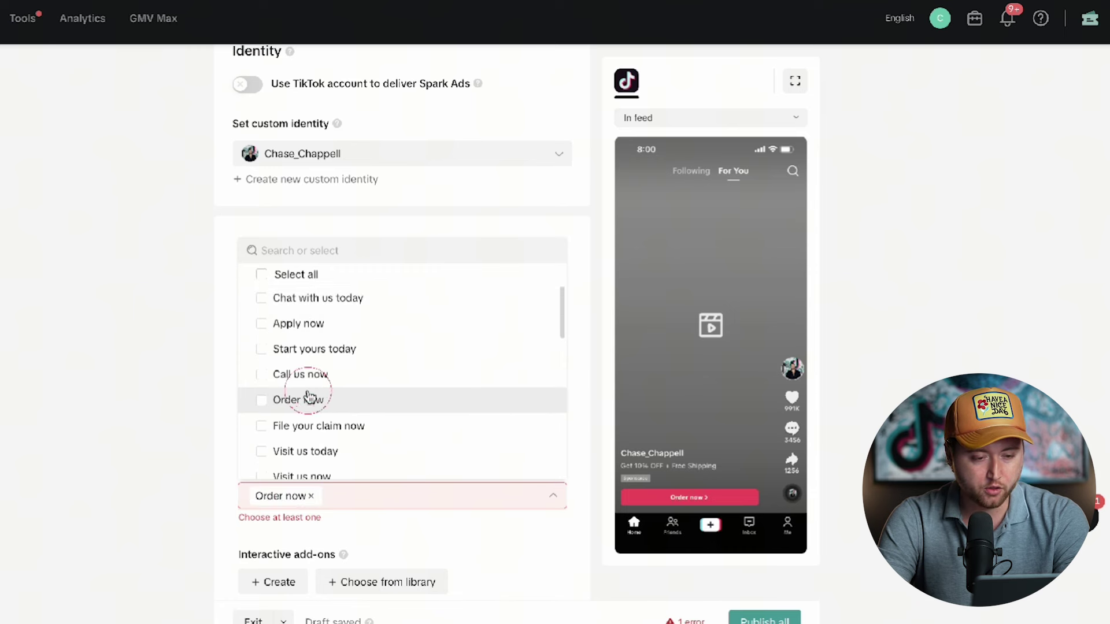
scroll(346, 416, down, 2)
click(329, 414)
scroll(341, 408, down, 2)
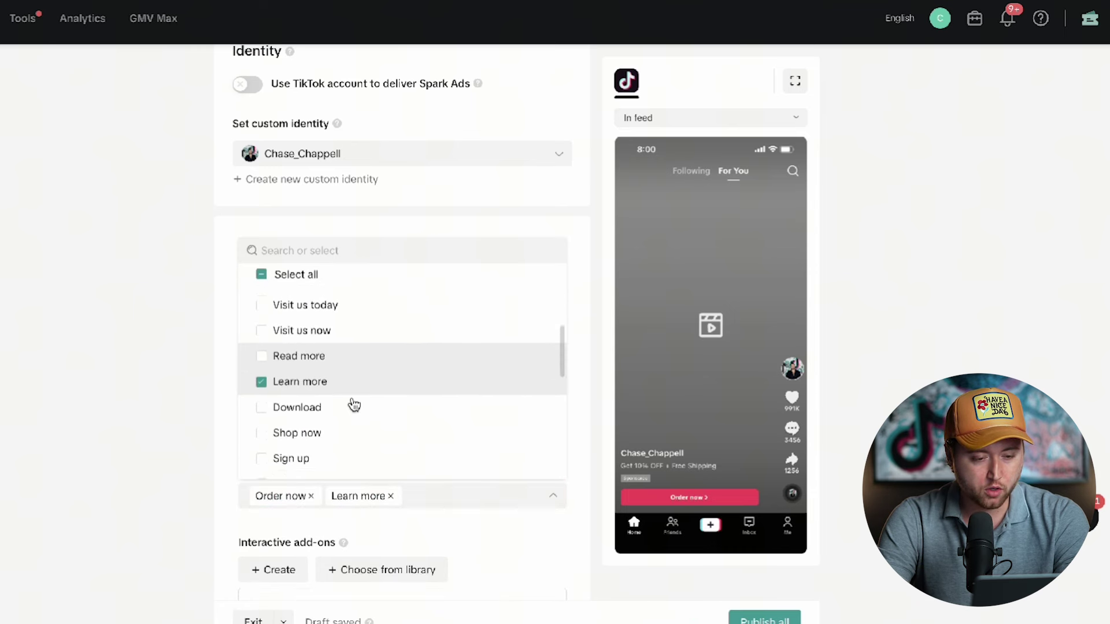
click(347, 403)
scroll(385, 411, down, 2)
scroll(385, 412, down, 3)
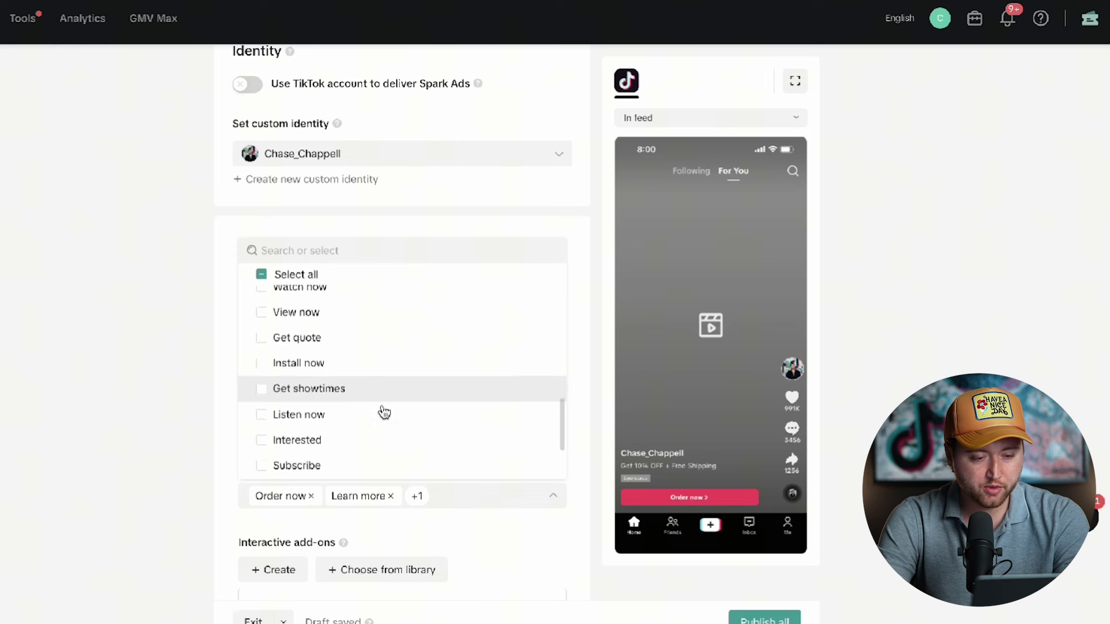
click(350, 429)
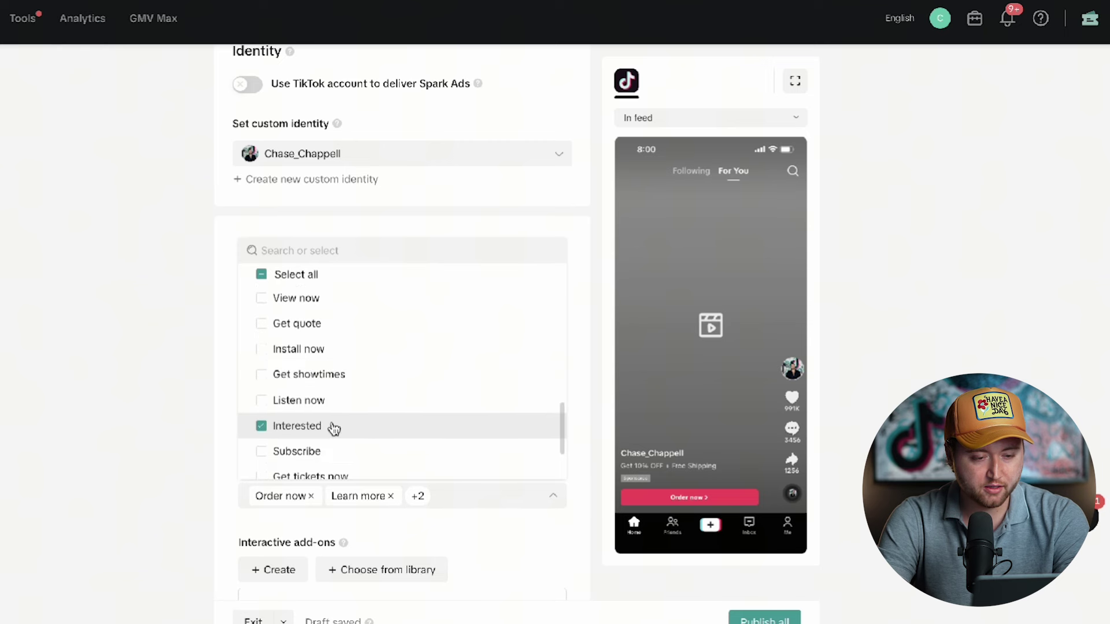
scroll(334, 427, down, 3)
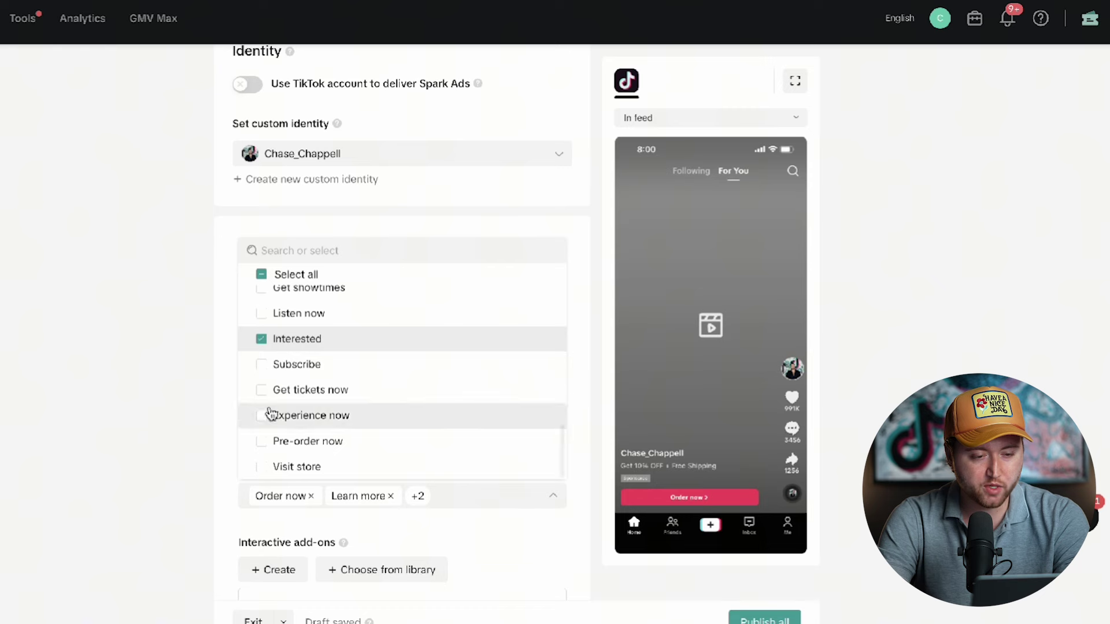
scroll(268, 414, up, 7)
scroll(269, 414, up, 2)
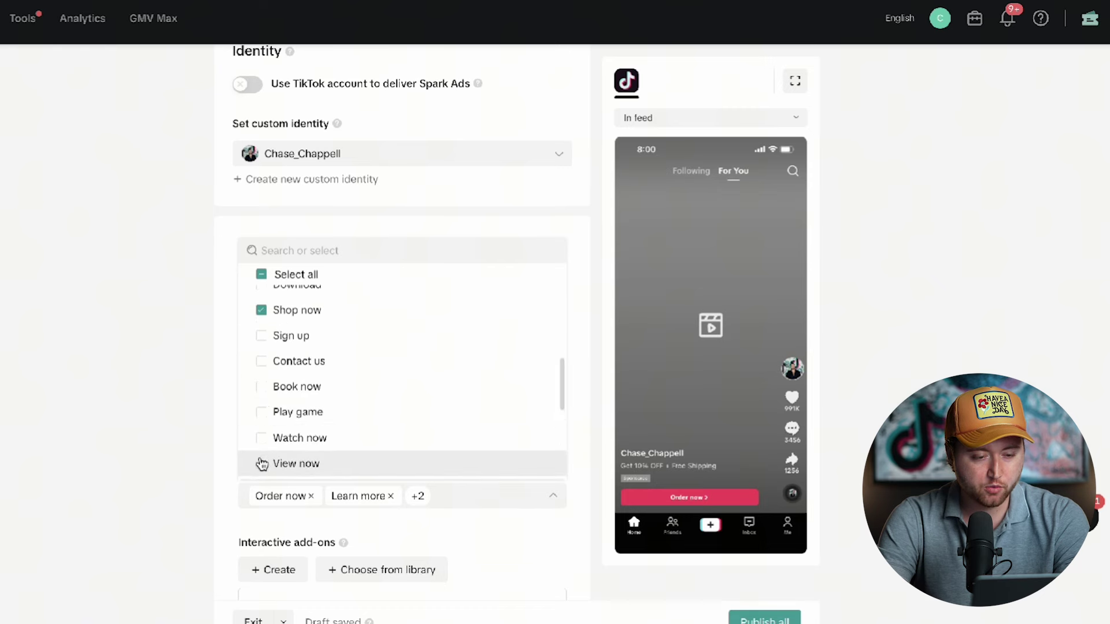
scroll(260, 460, up, 5)
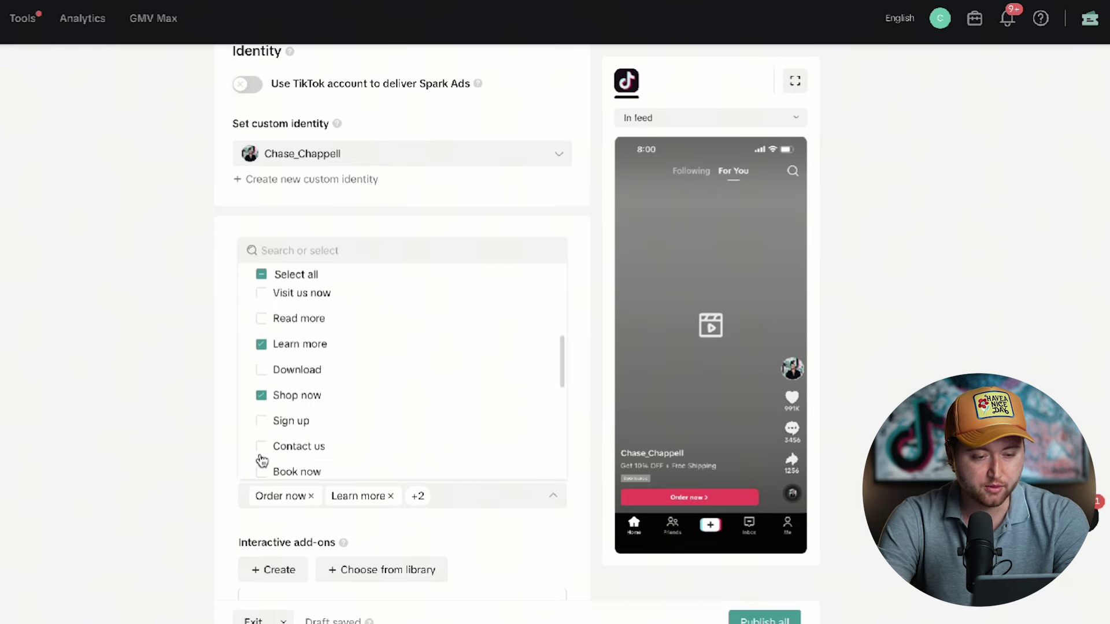
click(431, 522)
scroll(442, 484, down, 2)
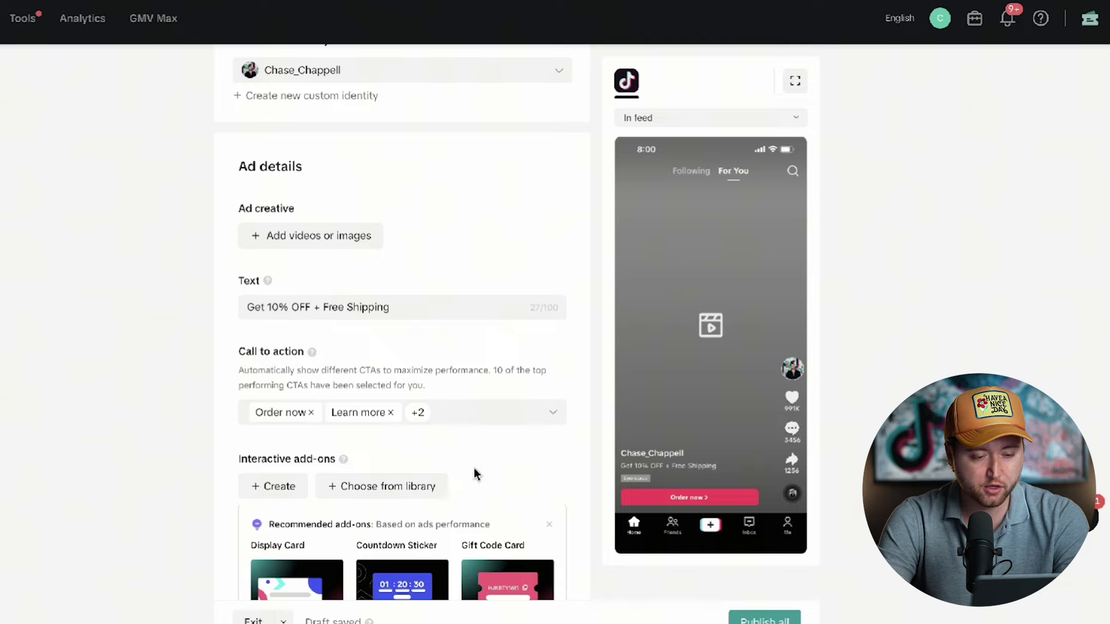
scroll(469, 486, down, 5)
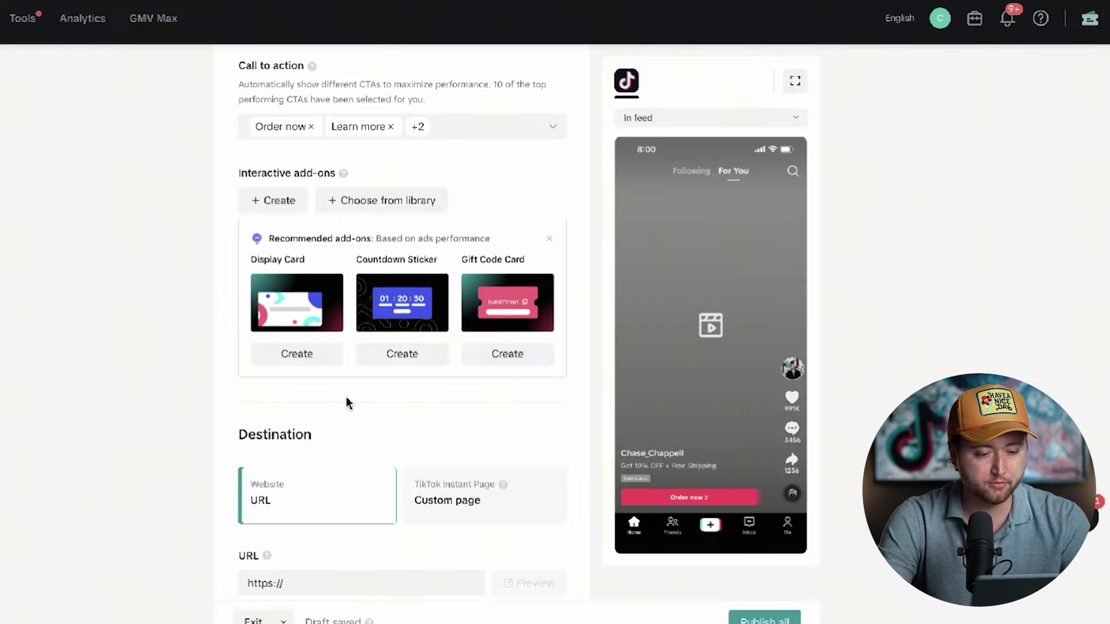
drag(439, 583, 220, 585)
text(https://jackhenry.co/products/deodorant)
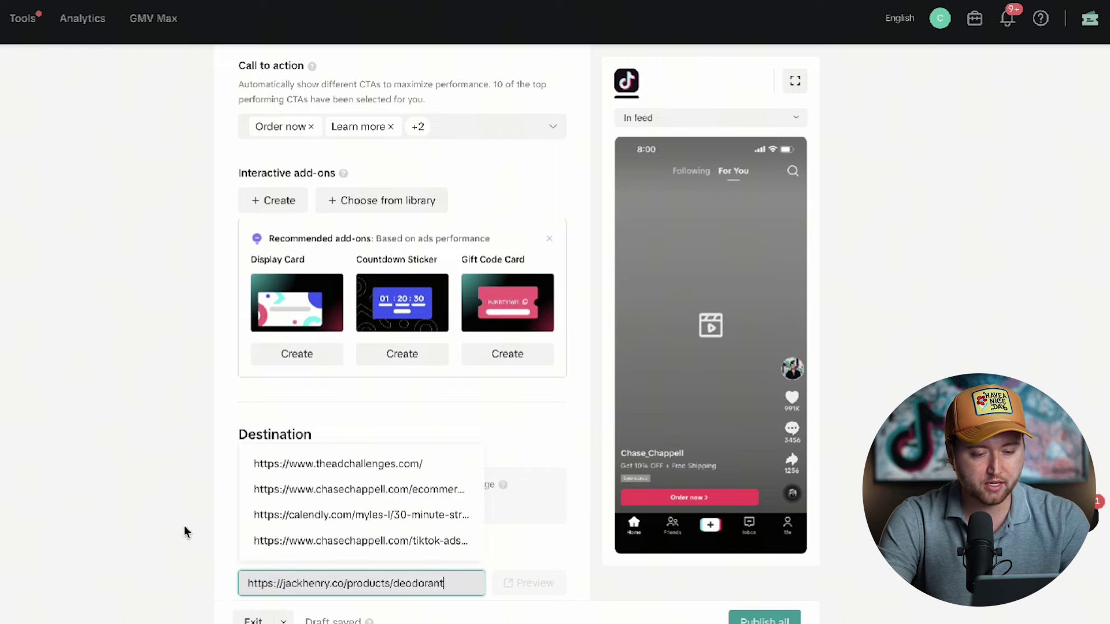
click(300, 509)
scroll(300, 509, down, 2)
scroll(391, 578, up, 4)
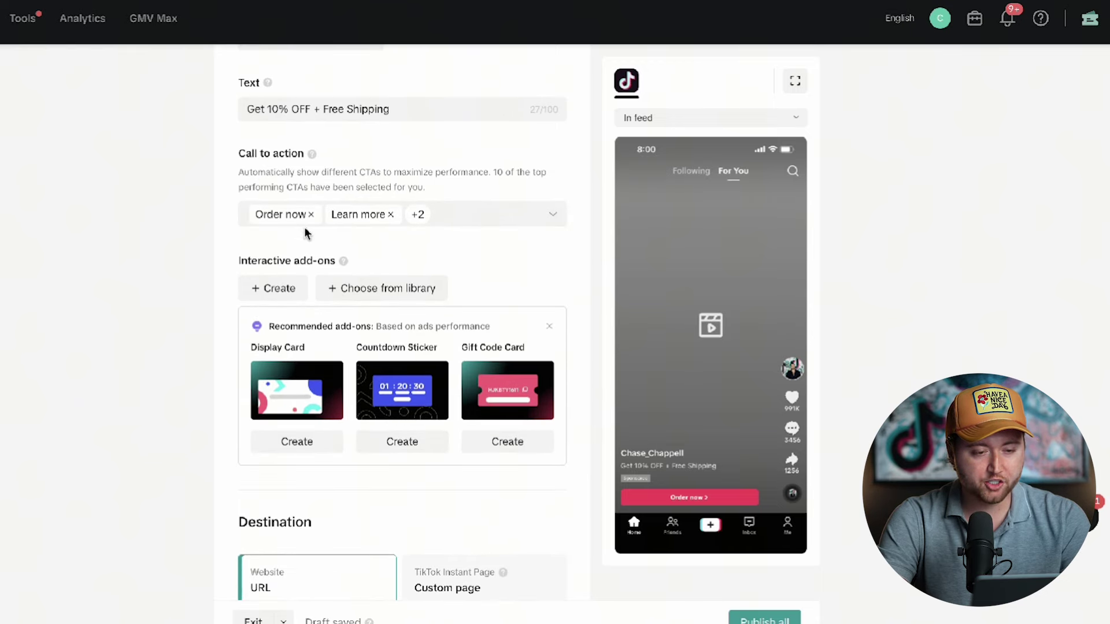
scroll(305, 232, up, 5)
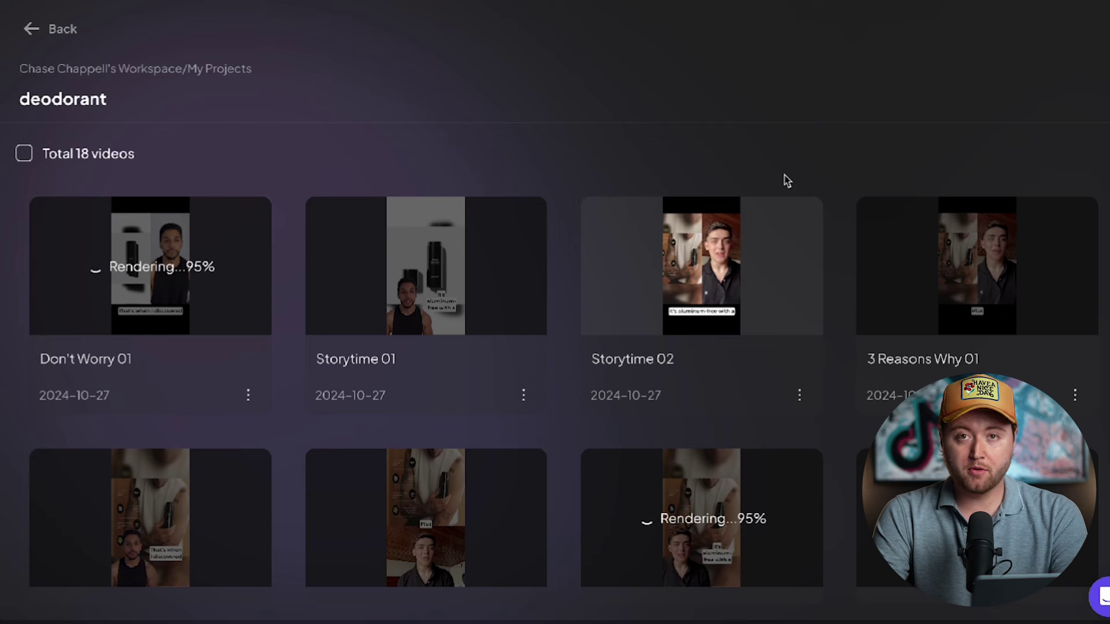
scroll(748, 255, down, 2)
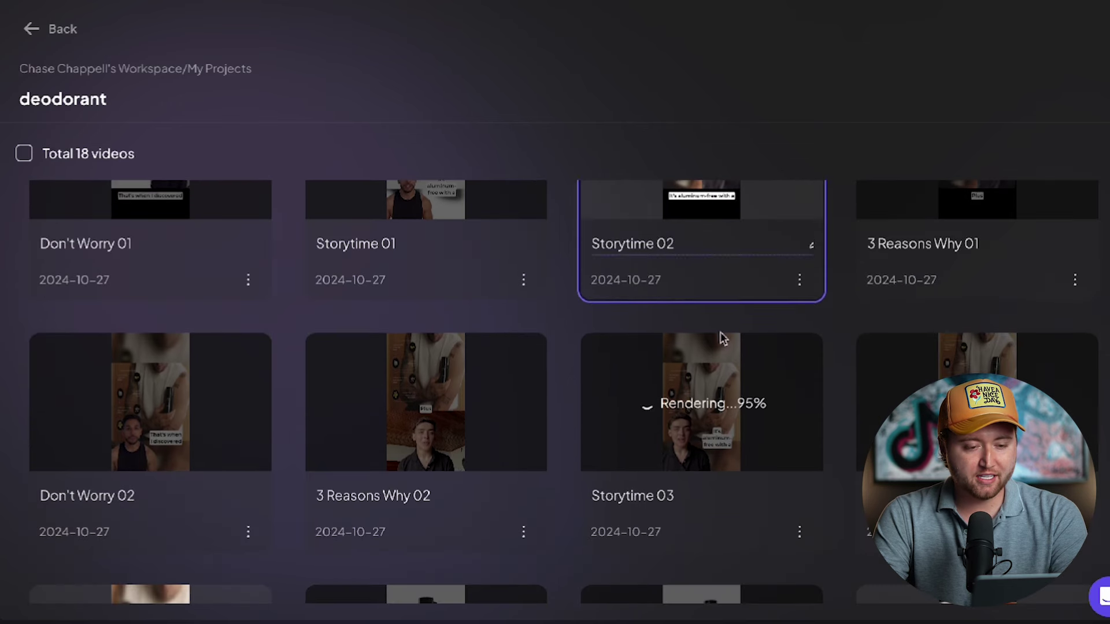
scroll(720, 331, up, 1)
scroll(622, 465, down, 6)
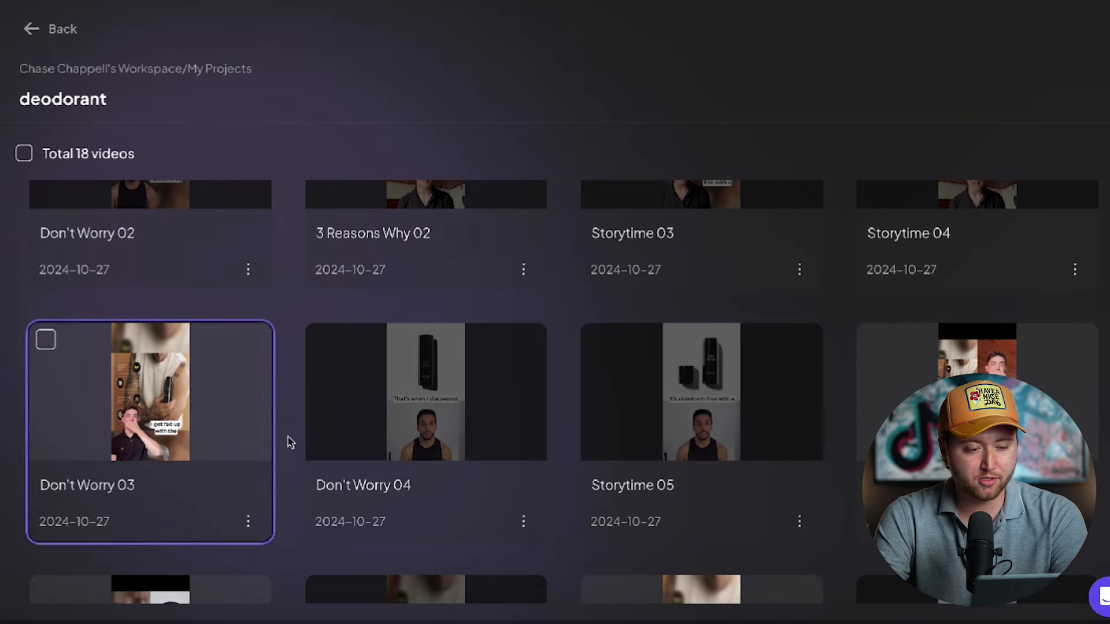
scroll(302, 441, up, 2)
scroll(302, 441, down, 9)
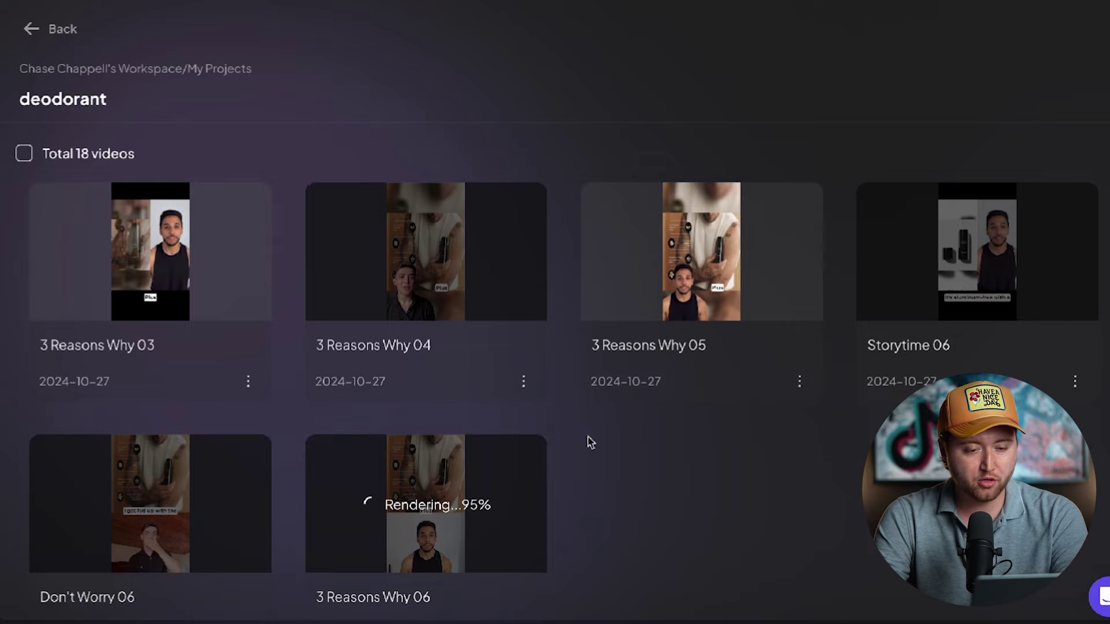
scroll(602, 449, up, 1)
scroll(470, 414, up, 5)
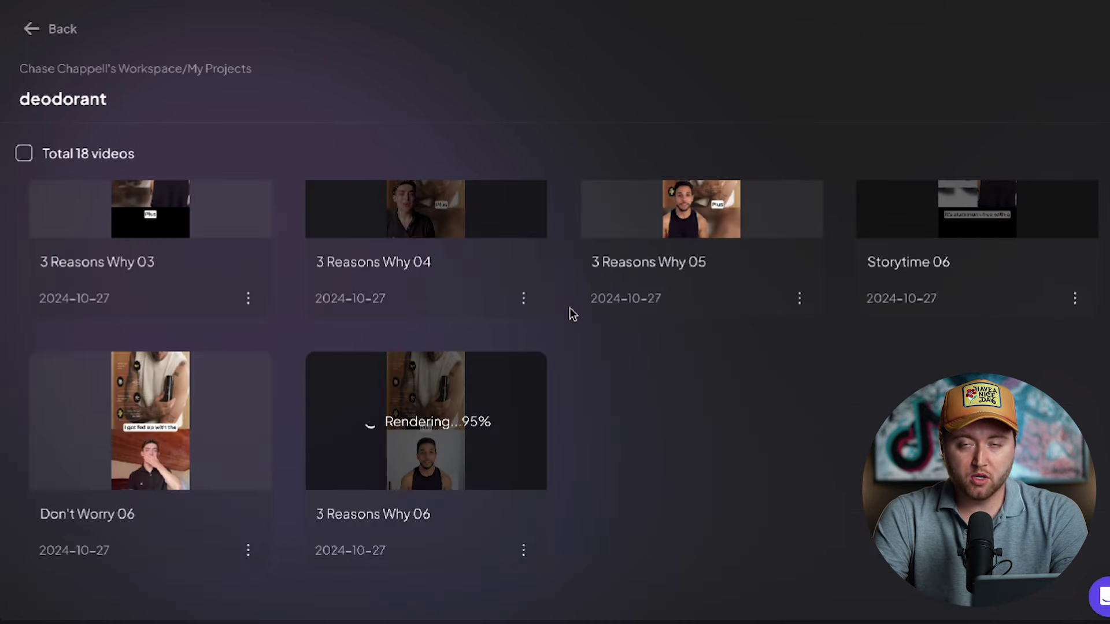
scroll(571, 312, up, 10)
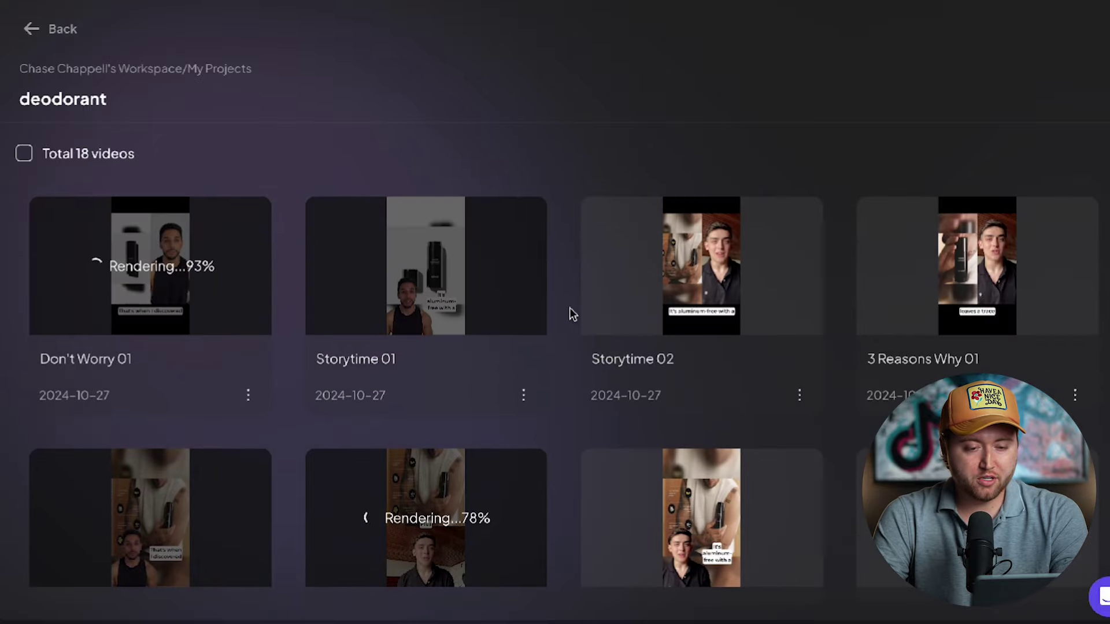
Step: Download the Storytime 04 video from Creatify's deodorant project
scroll(576, 456, down, 1)
scroll(569, 233, up, 1)
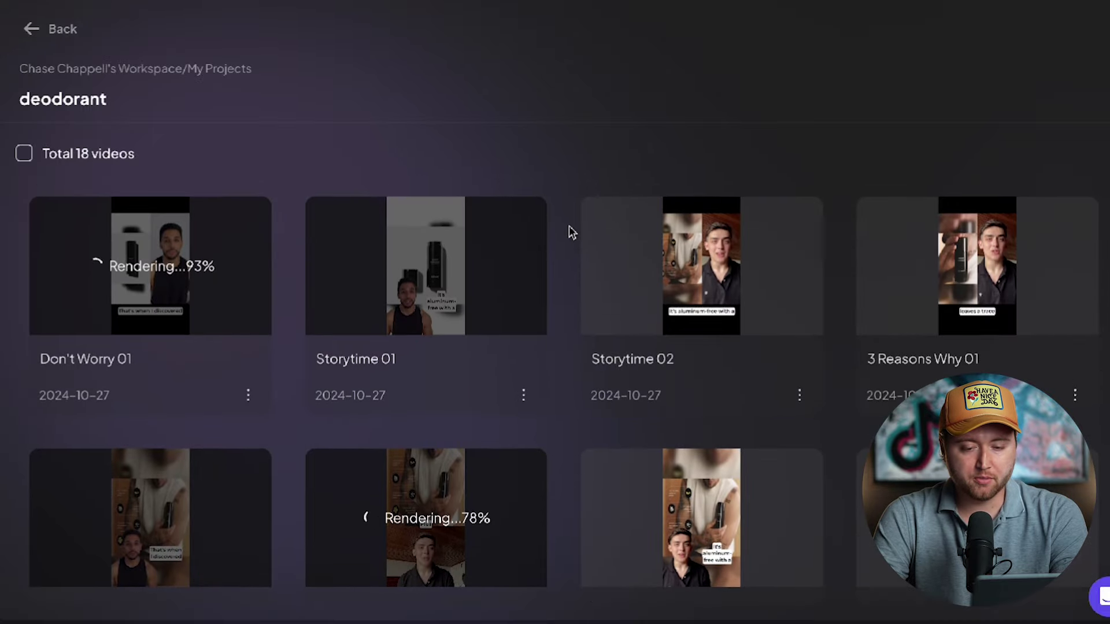
scroll(571, 231, down, 10)
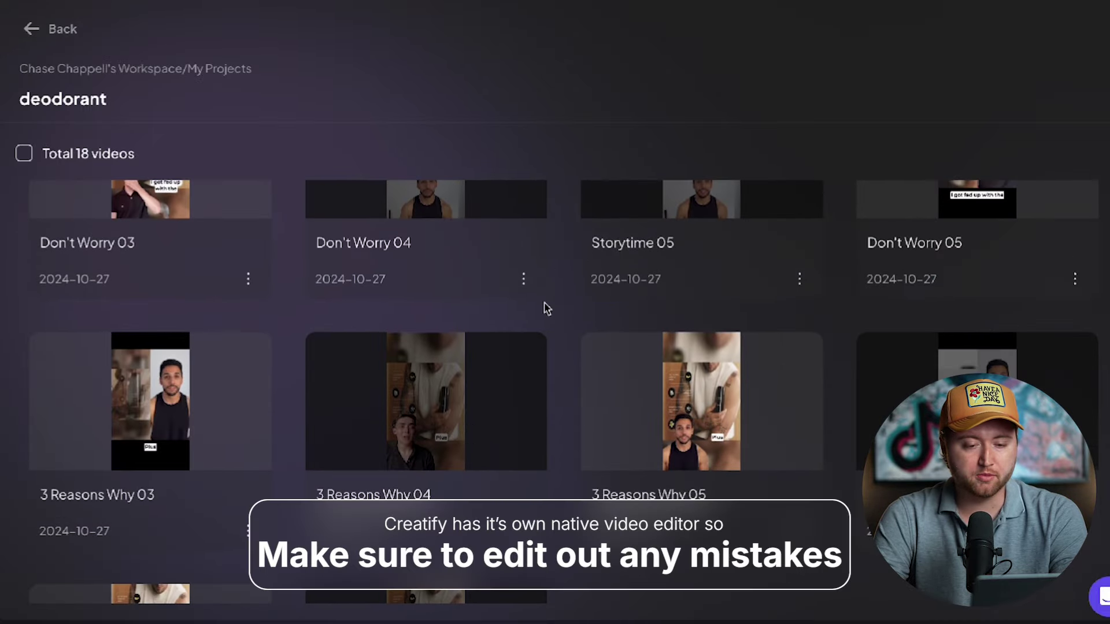
scroll(528, 347, down, 1)
scroll(567, 346, up, 1)
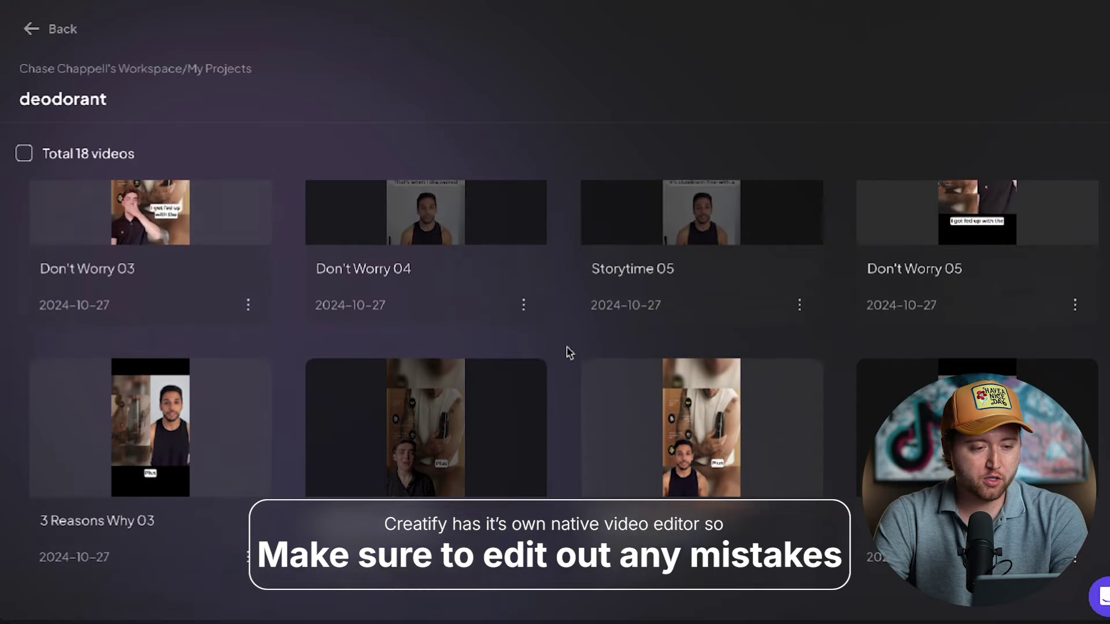
scroll(566, 346, up, 10)
click(23, 153)
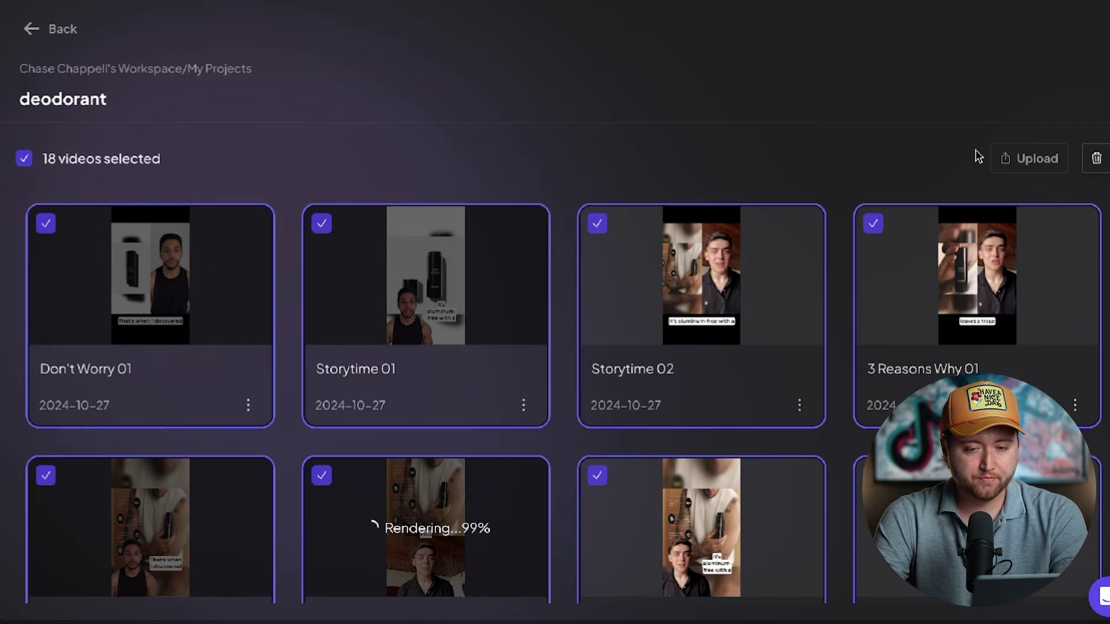
click(799, 405)
click(828, 438)
scroll(733, 456, down, 5)
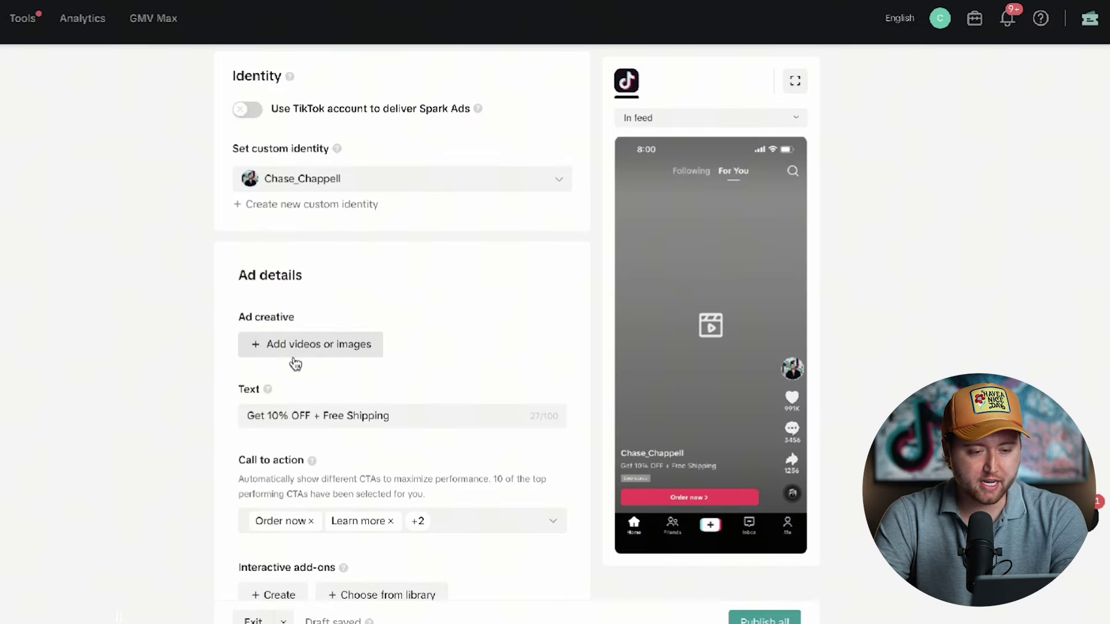
click(301, 362)
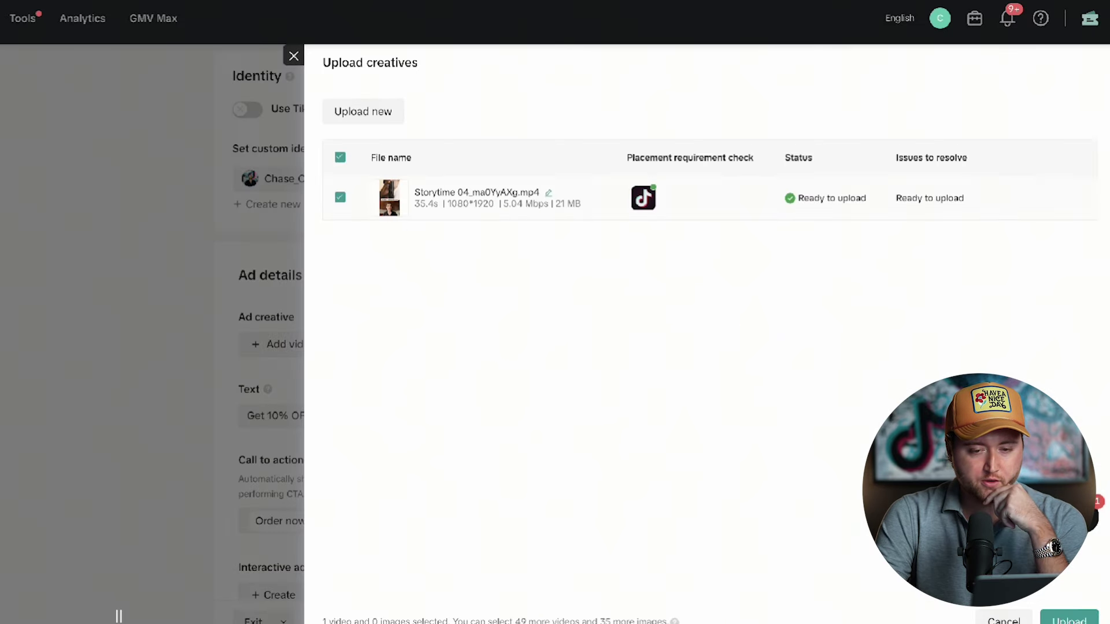
Step: Attach the uploaded Storytime 04 video to the ad and rename the ad StoryTime #4
click(1069, 619)
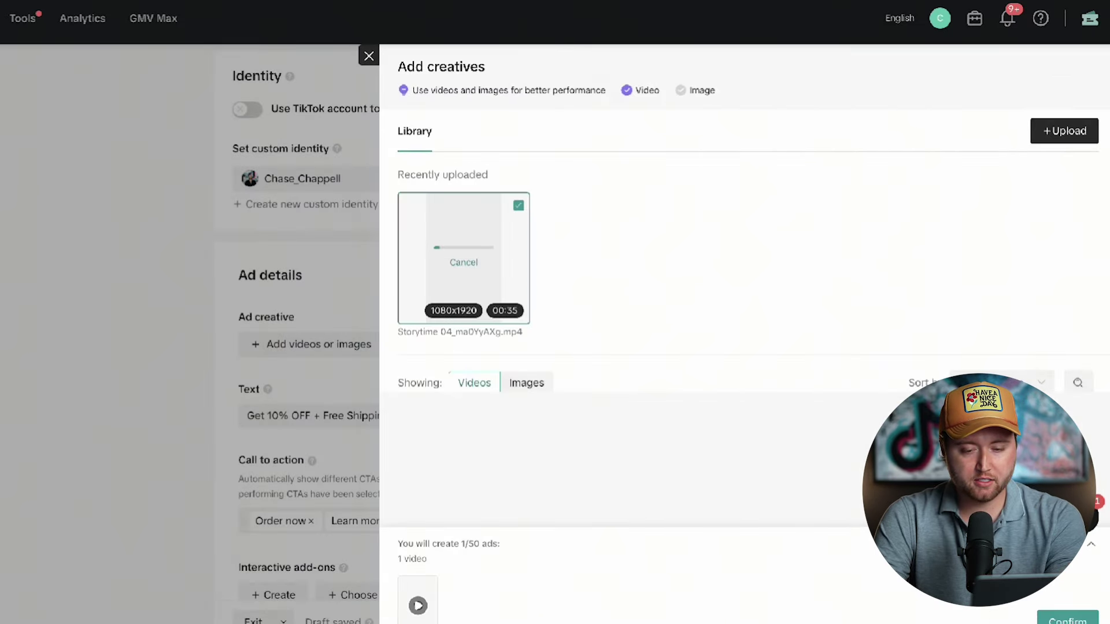
click(1067, 619)
scroll(366, 250, up, 5)
click(320, 227)
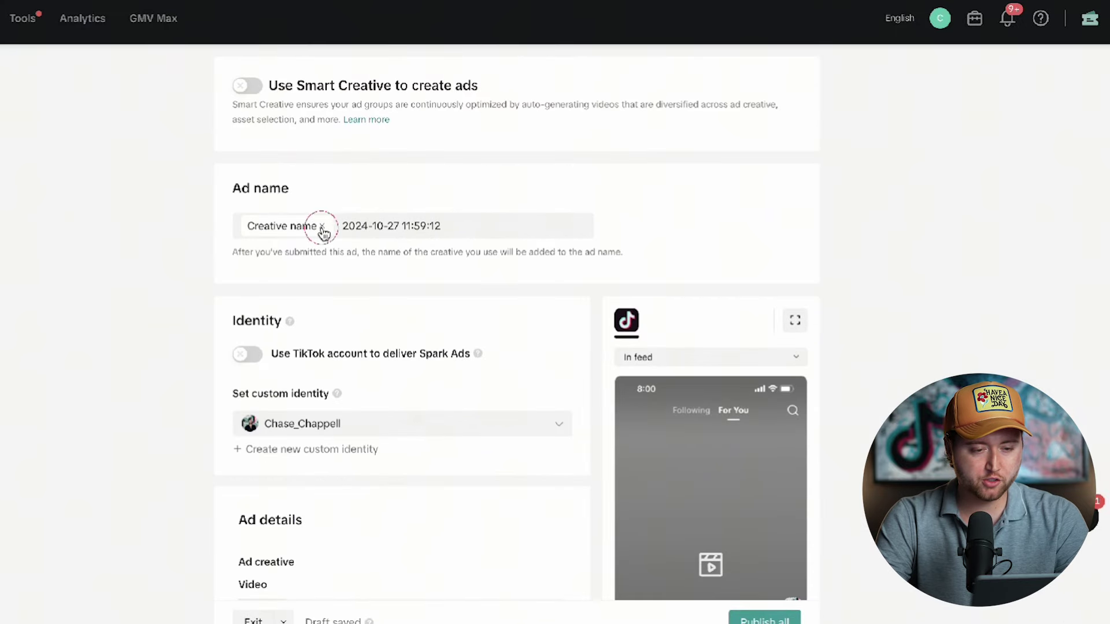
click(436, 222)
drag(437, 222, 181, 225)
text(Story)
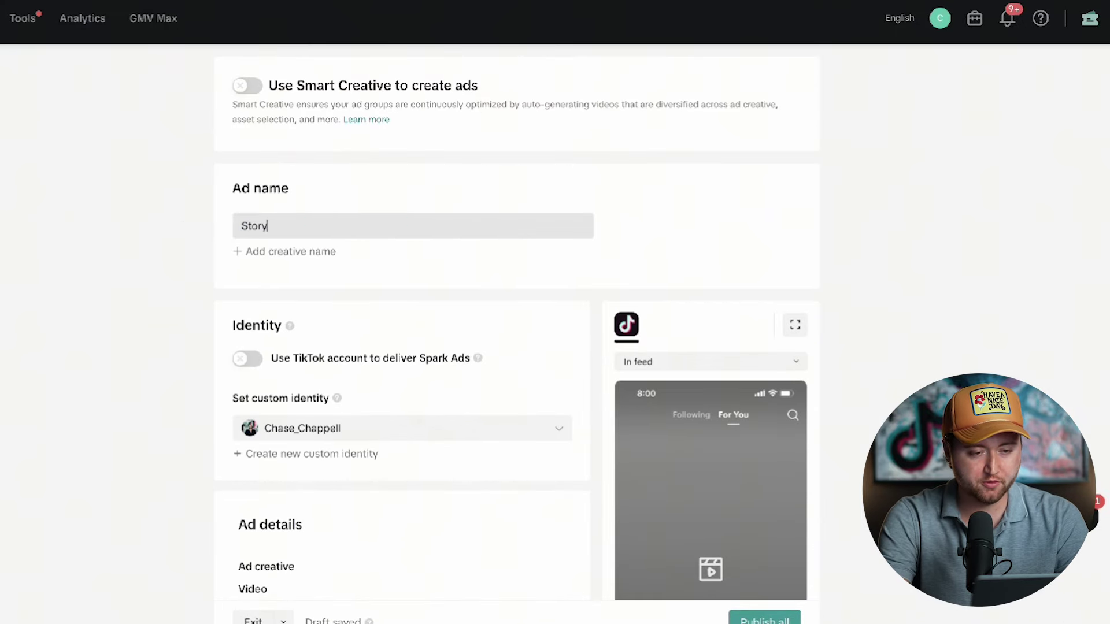
Step: Scroll through Ad details to review the ad's text and calls to action
scroll(279, 304, down, 5)
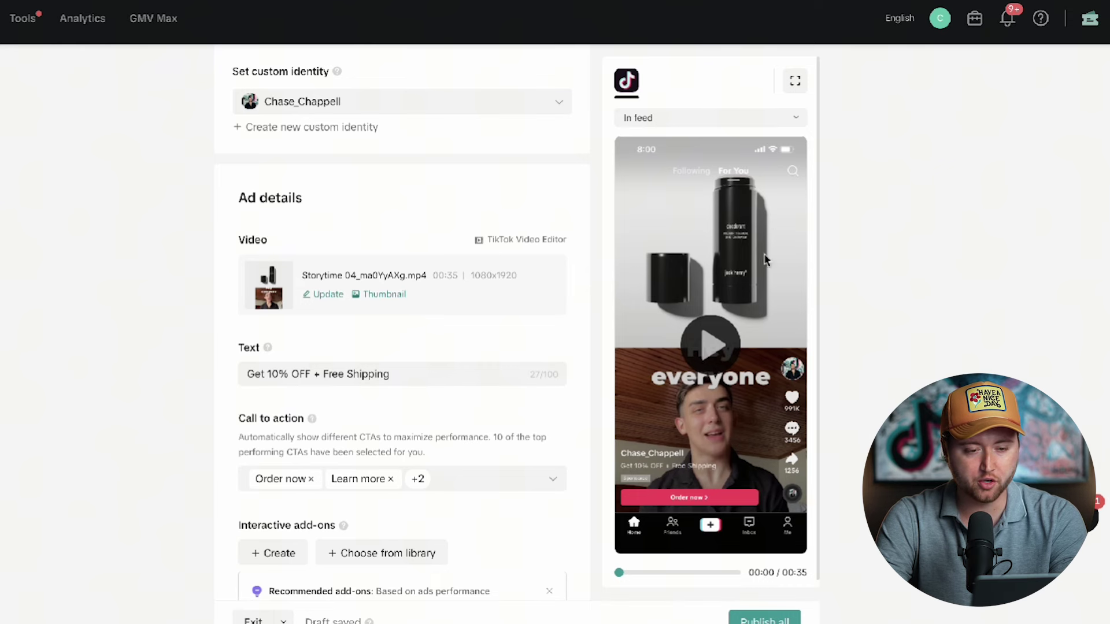
scroll(515, 449, down, 2)
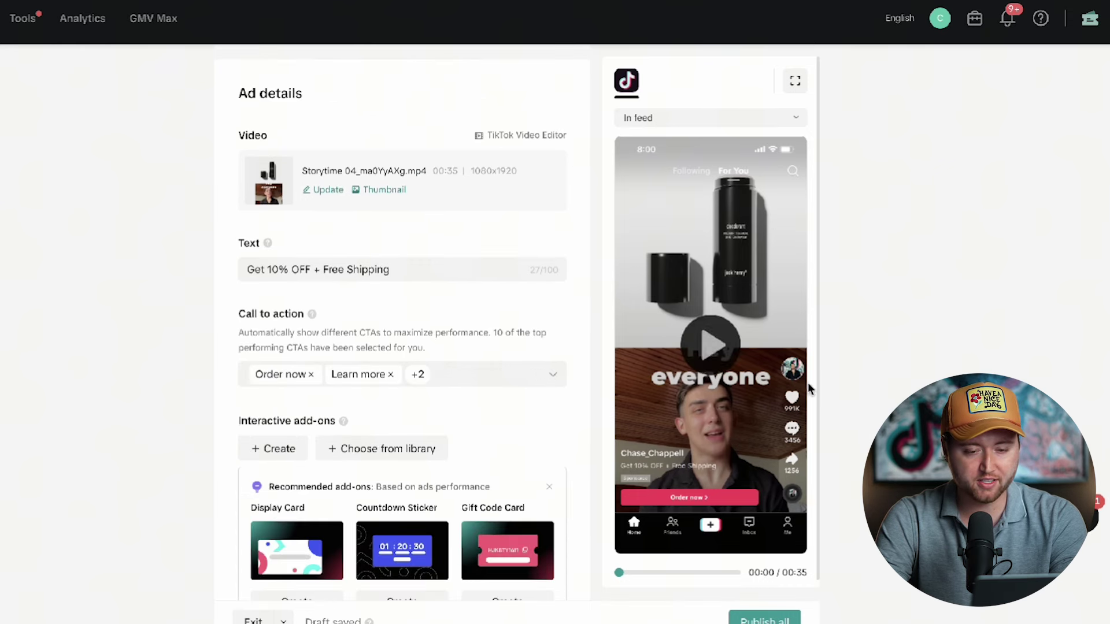
scroll(403, 374, down, 1)
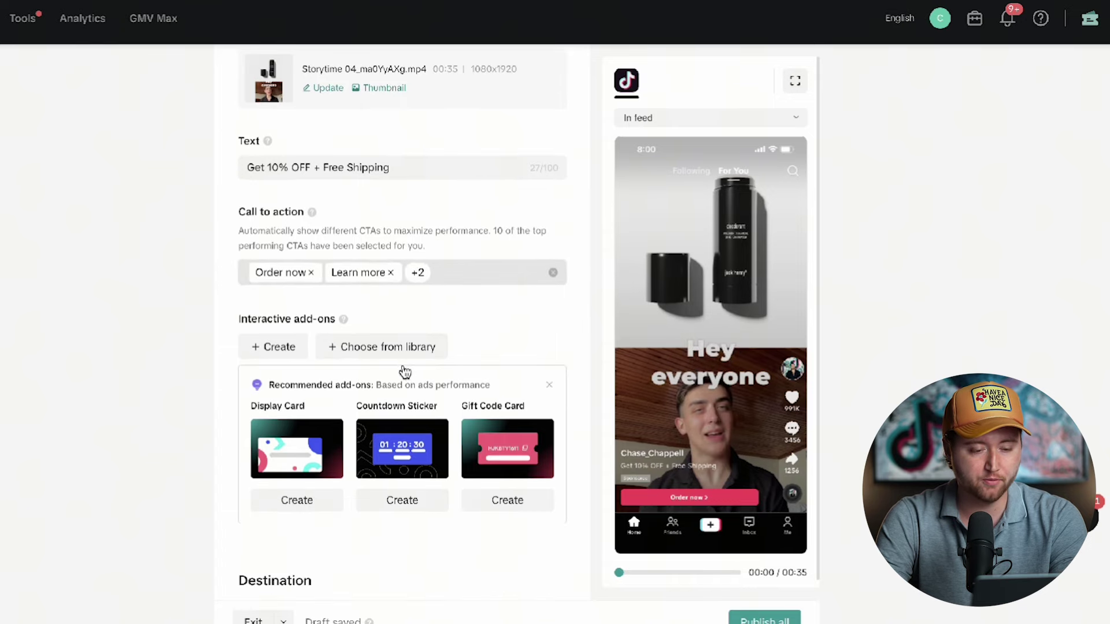
scroll(471, 340, up, 9)
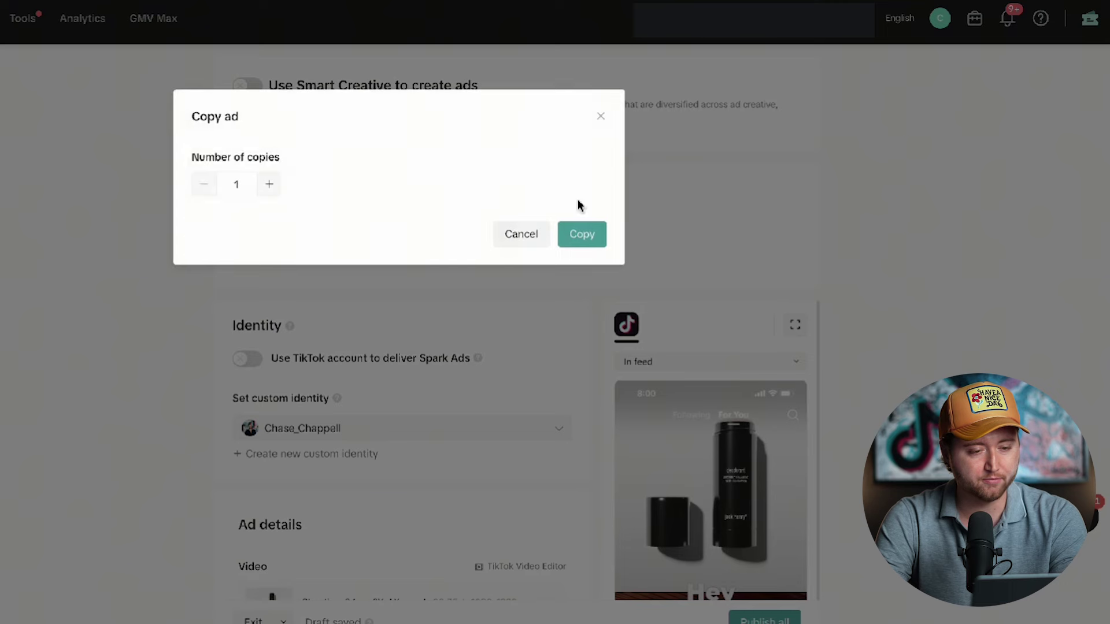
Step: Make five copies of the ad, leaving the copied ad's video unchanged
click(269, 185)
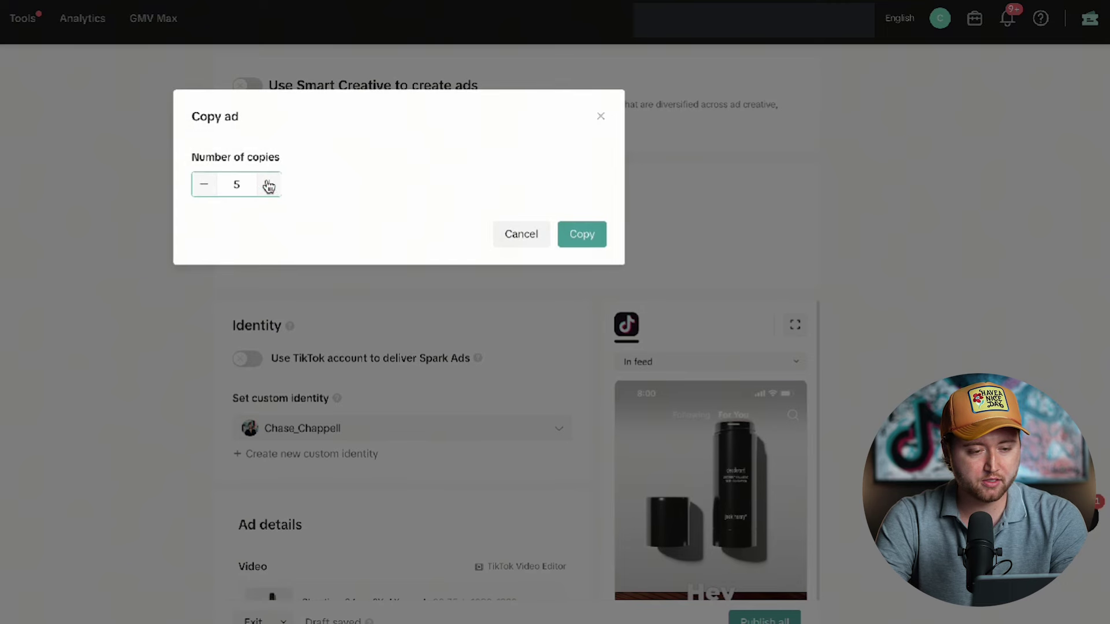
click(575, 231)
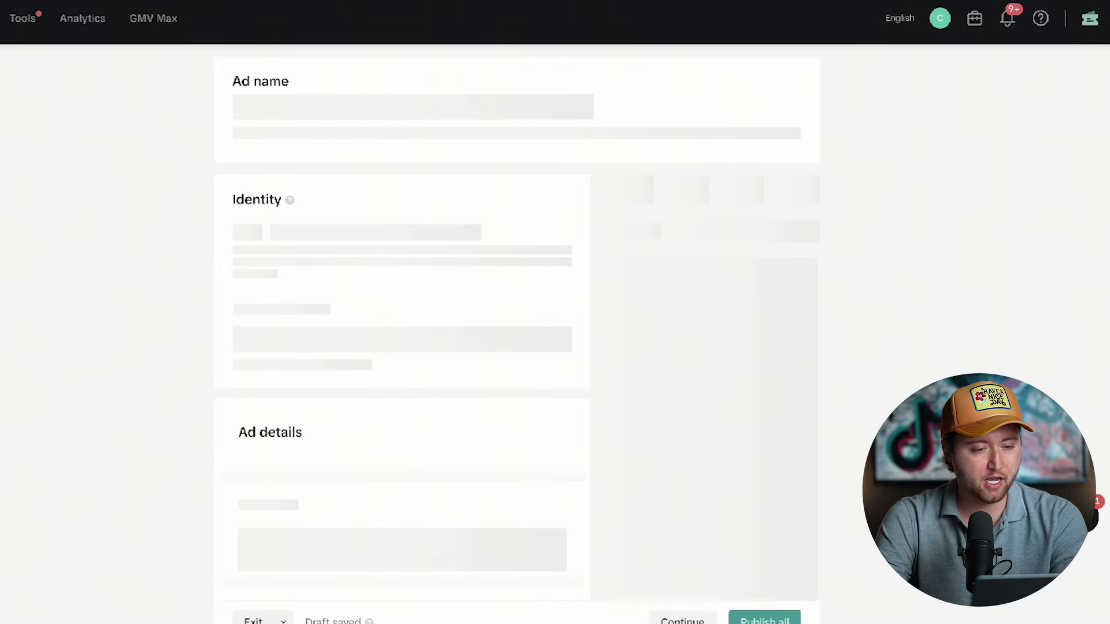
scroll(324, 404, down, 5)
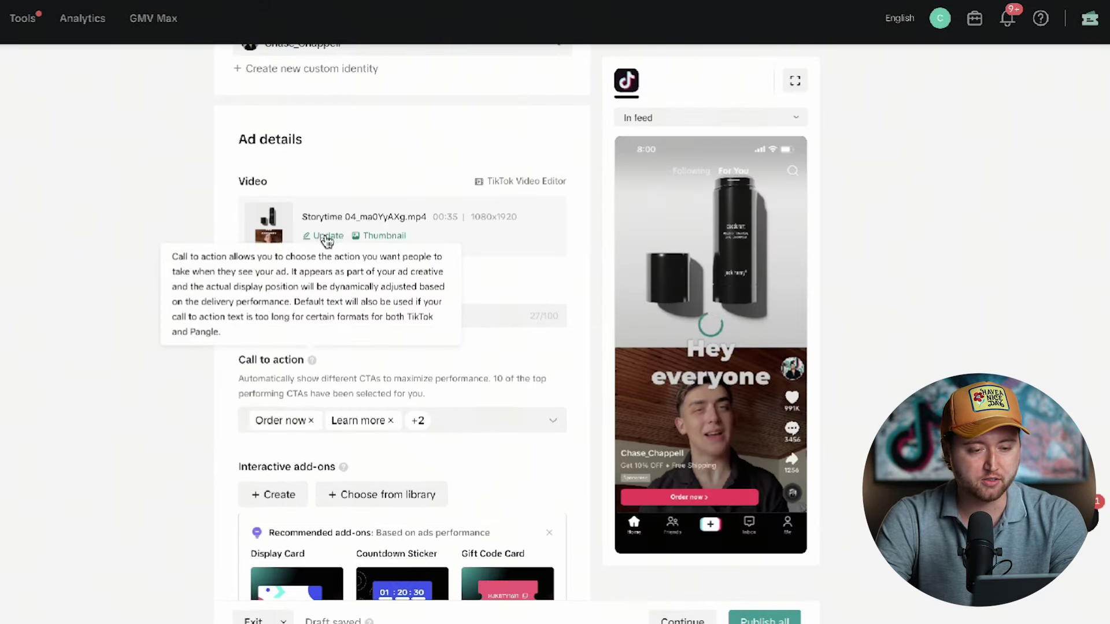
click(324, 237)
click(338, 260)
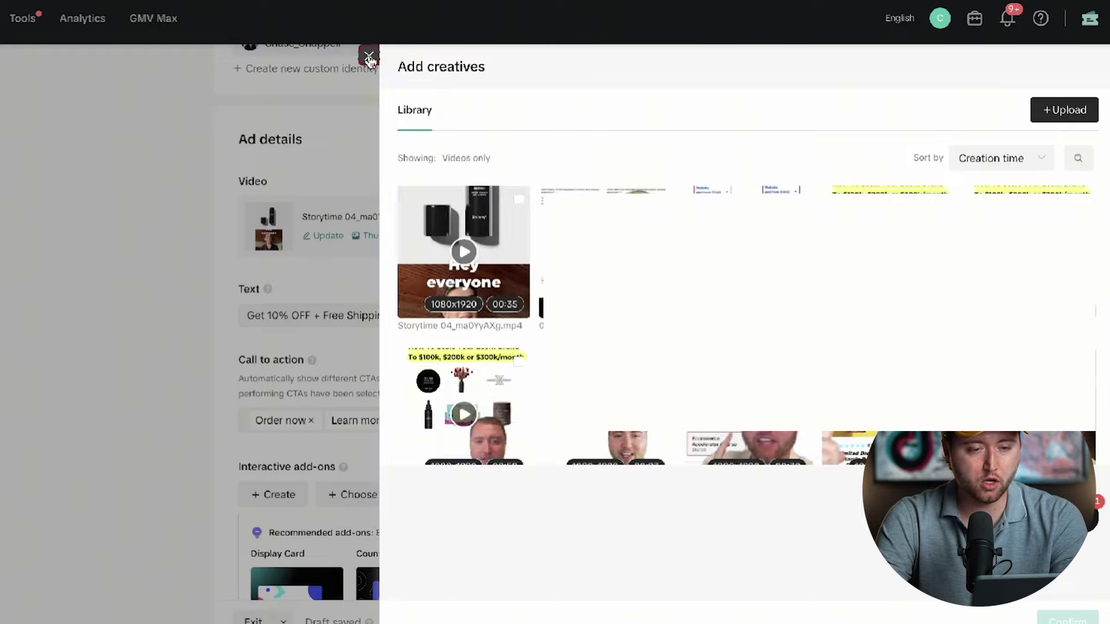
click(88, 296)
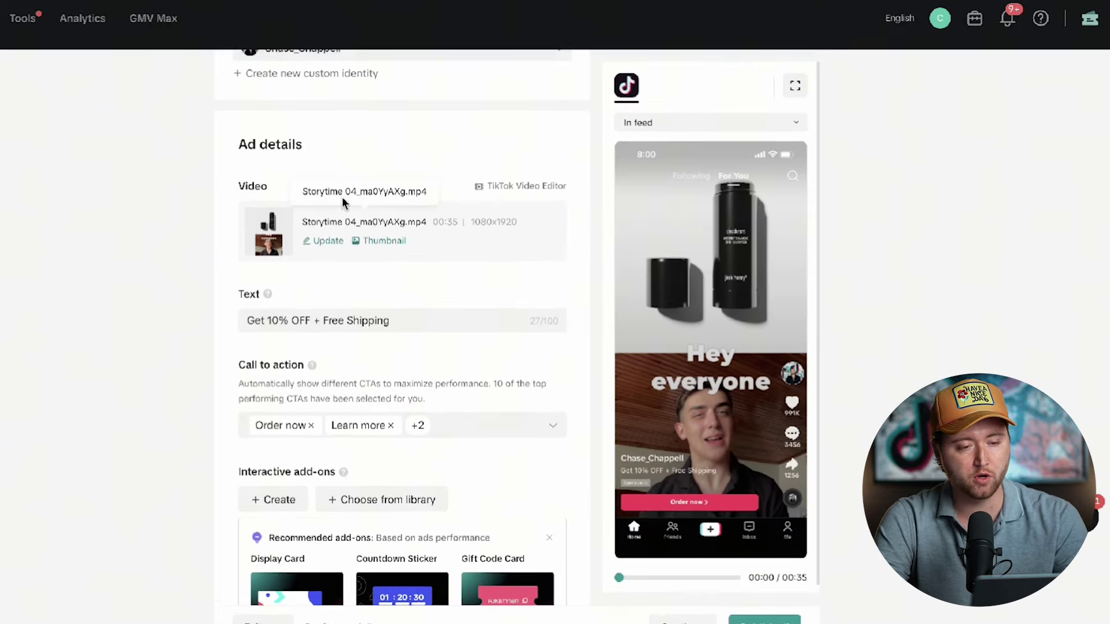
Step: Change the copied ad's text to 'Limited Time Offer'
scroll(349, 261, up, 6)
scroll(352, 204, down, 3)
scroll(341, 390, down, 3)
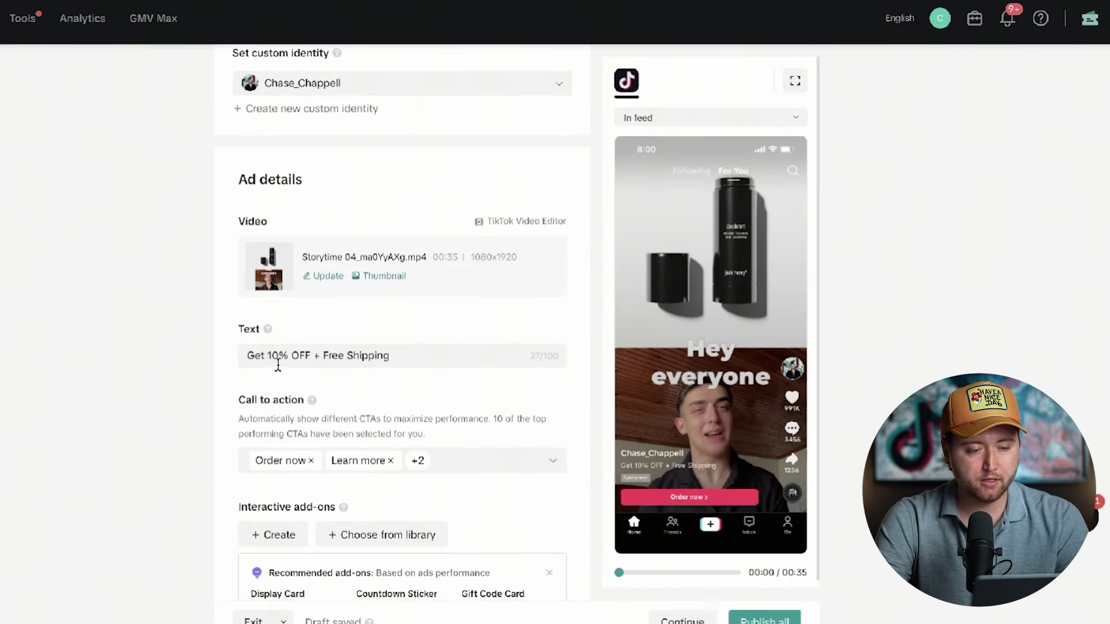
drag(243, 355, 442, 357)
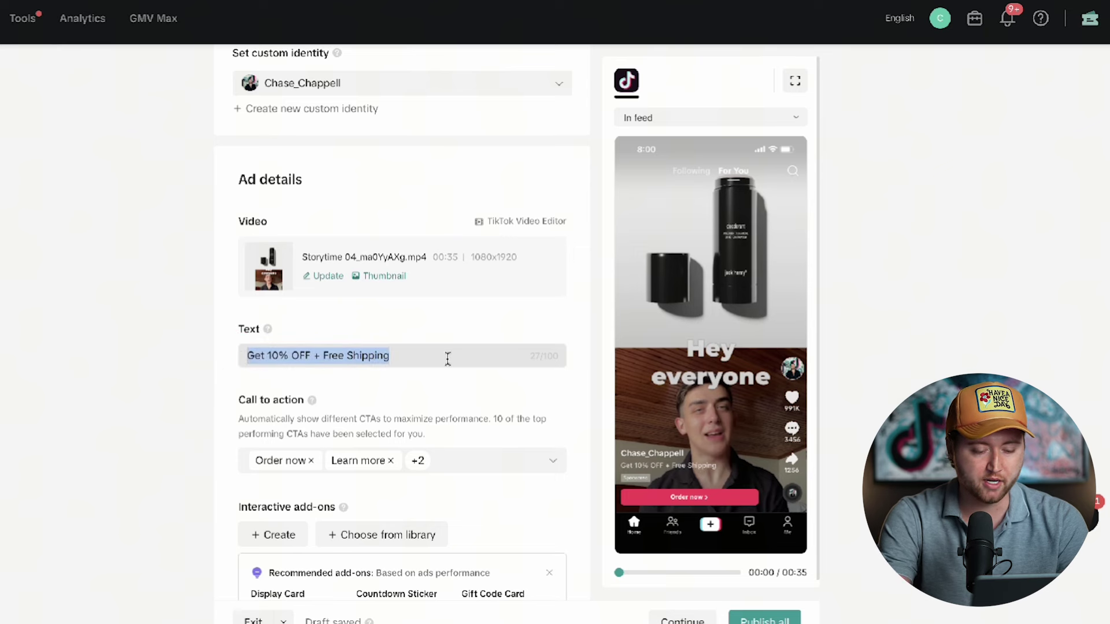
text(Limited TRi)
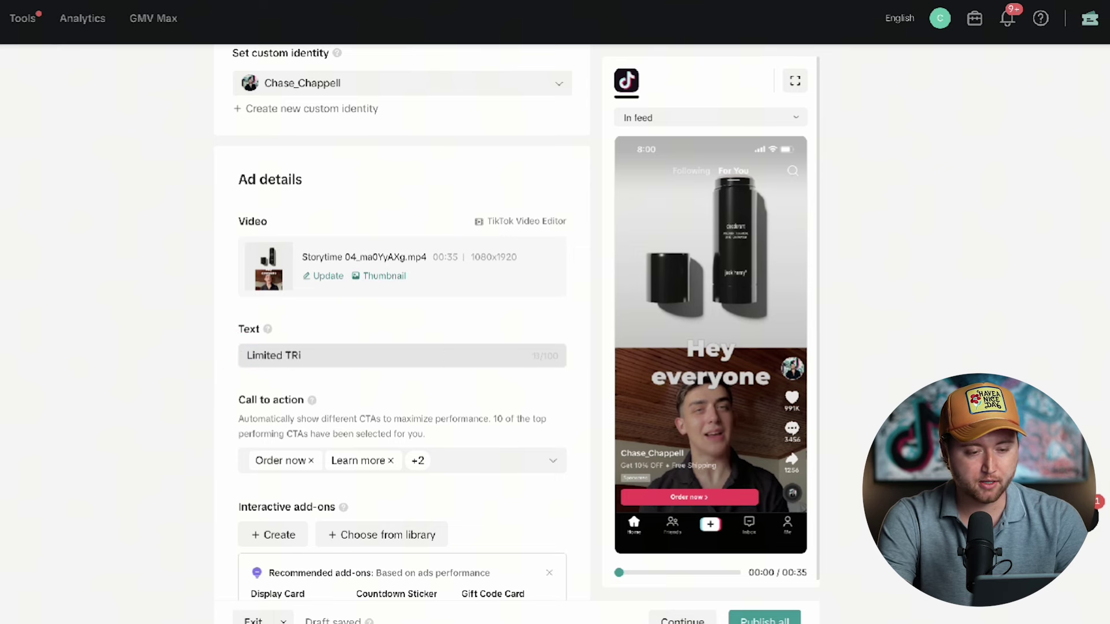
text(me offer)
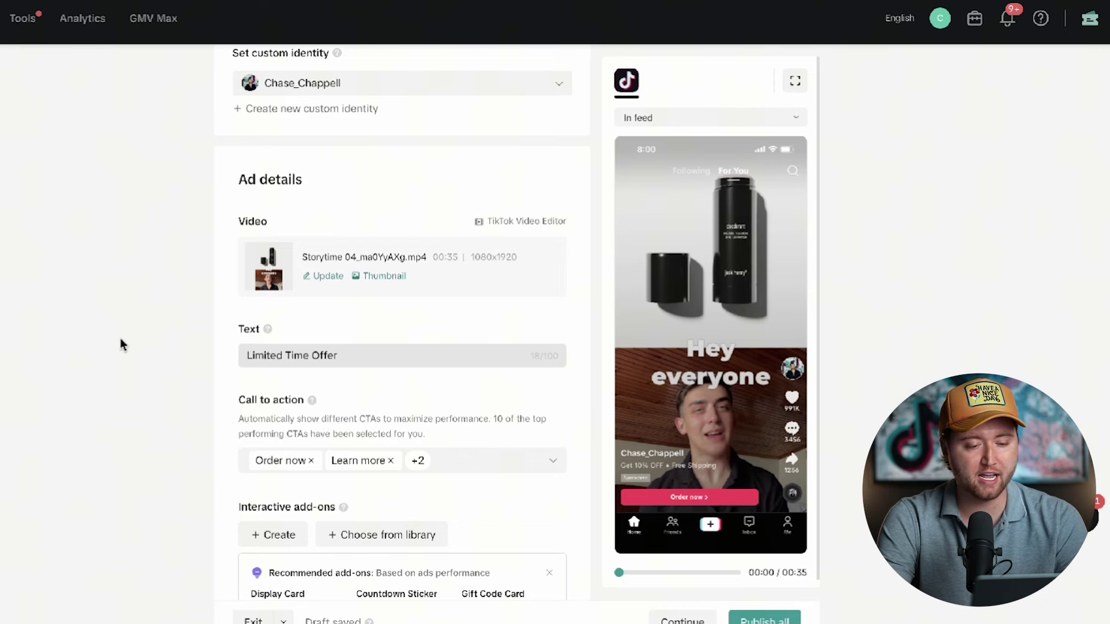
scroll(122, 345, down, 8)
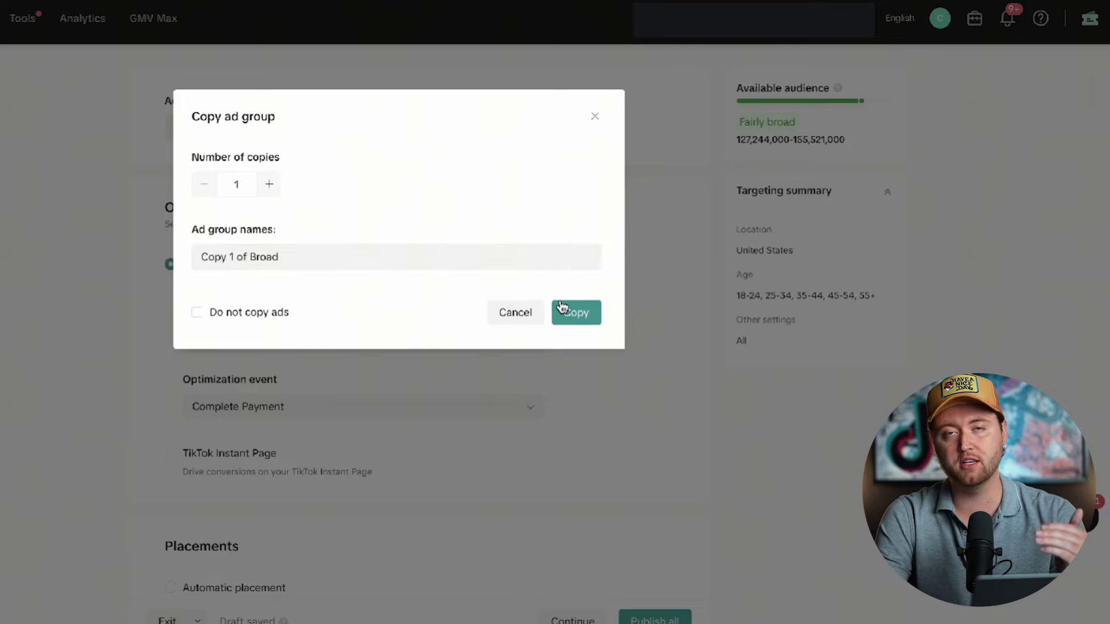
Step: Create the Broad ad group copy and rename it 'Interest Stack'
click(577, 316)
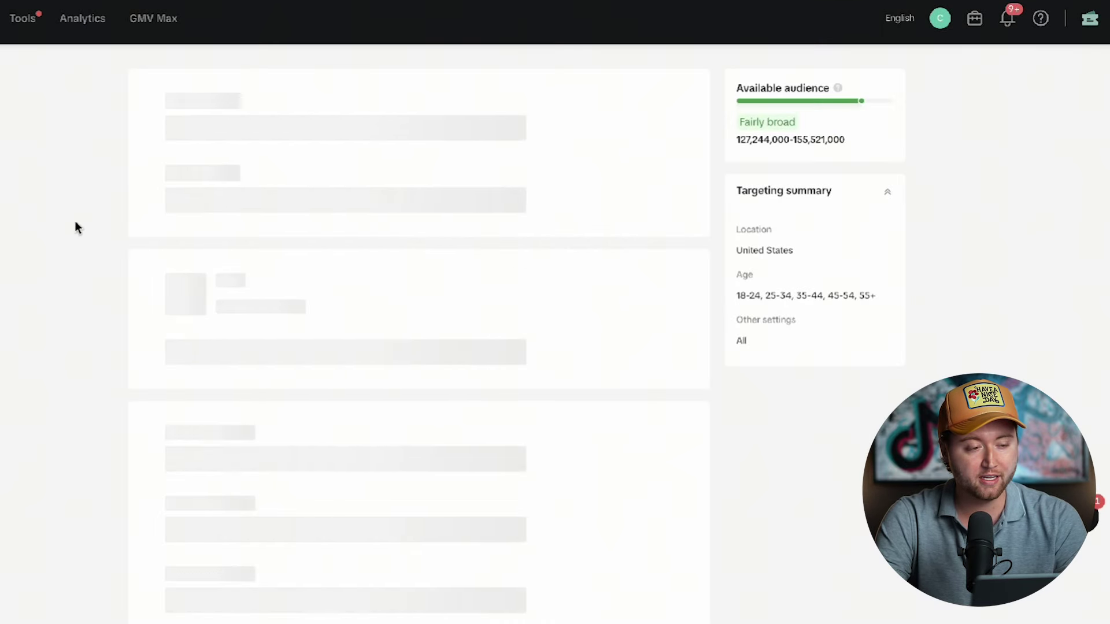
click(265, 127)
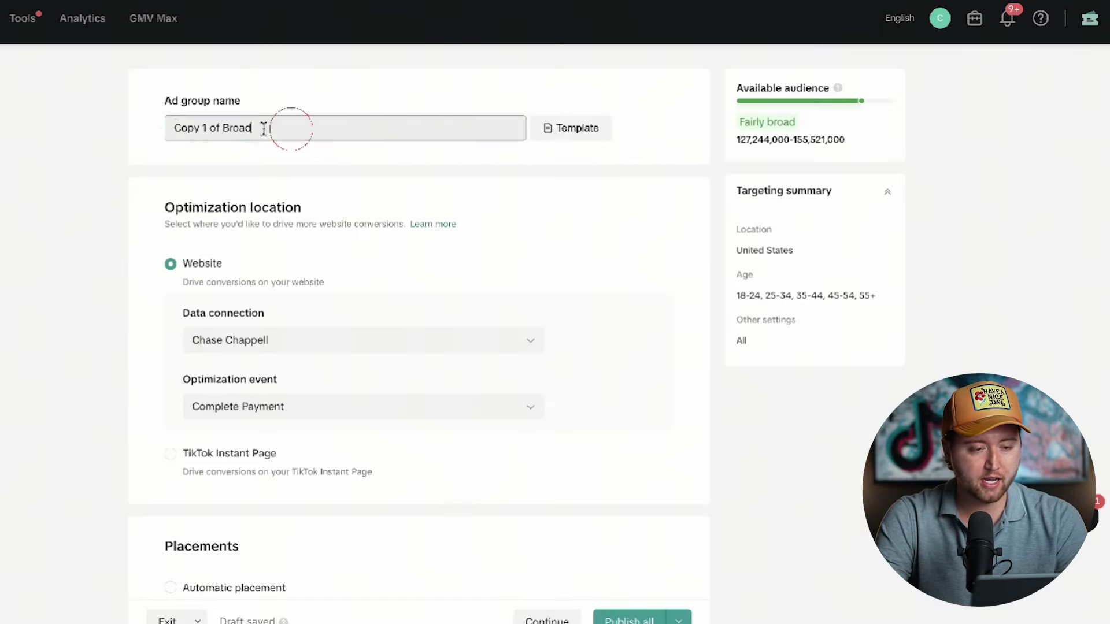
key(ctrl+a)
text(Int)
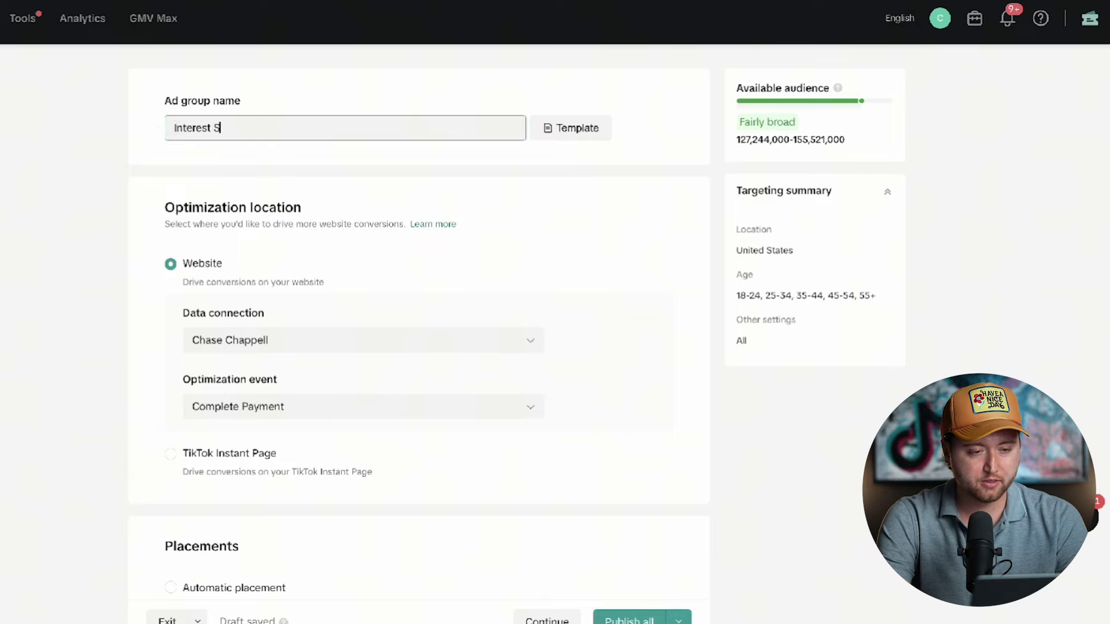
text(erest Stack)
Step: Limit the ad group's audience to users with high spending power
scroll(156, 277, down, 10)
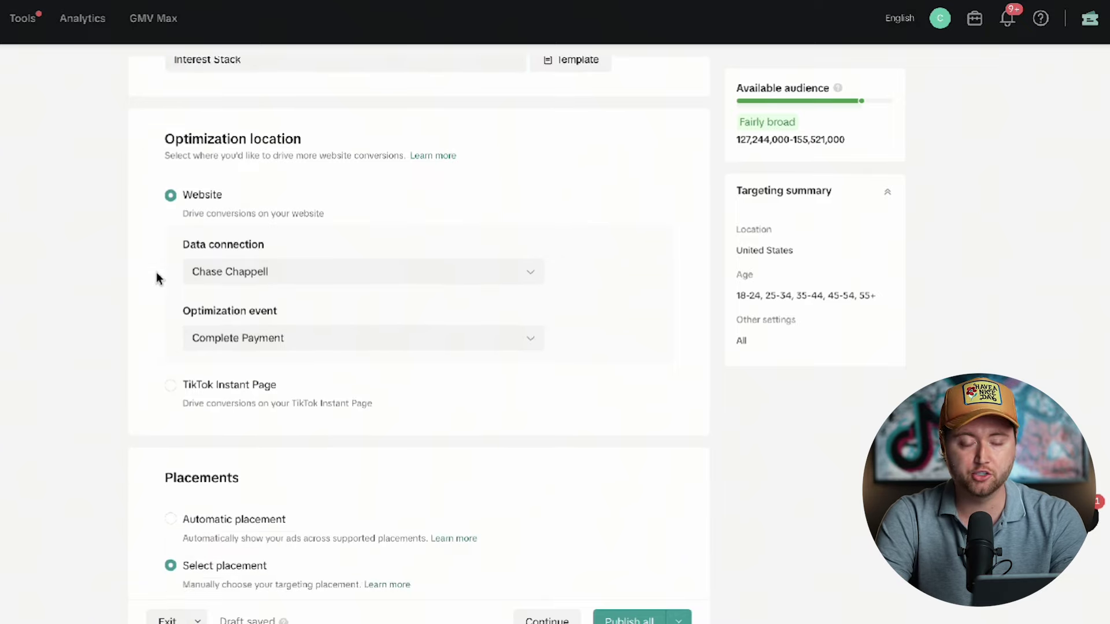
scroll(208, 403, down, 12)
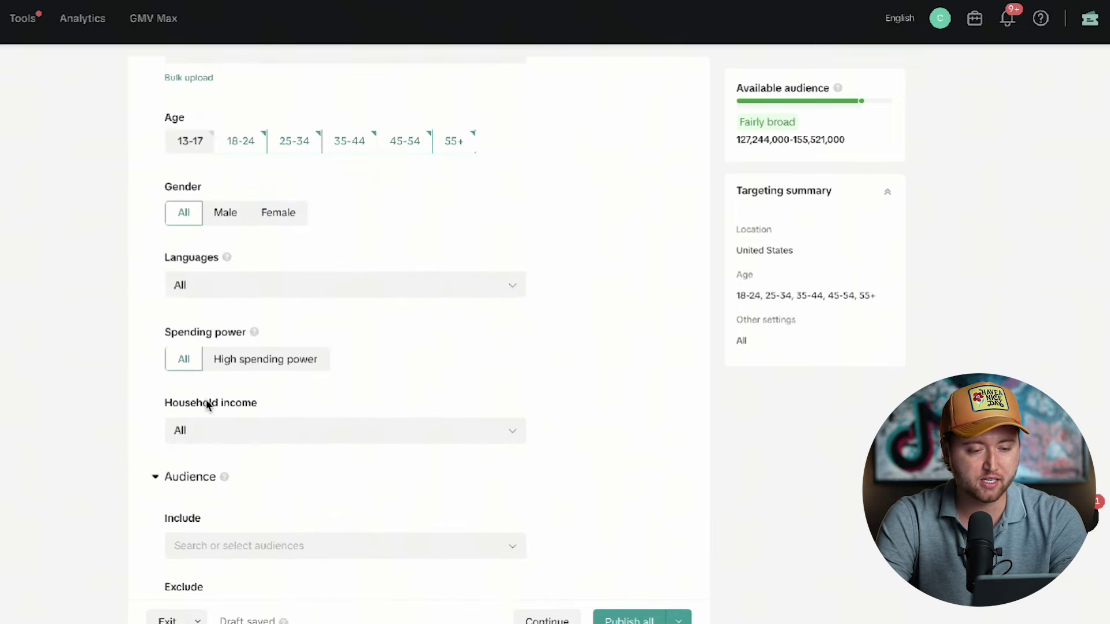
scroll(237, 397, down, 1)
click(298, 137)
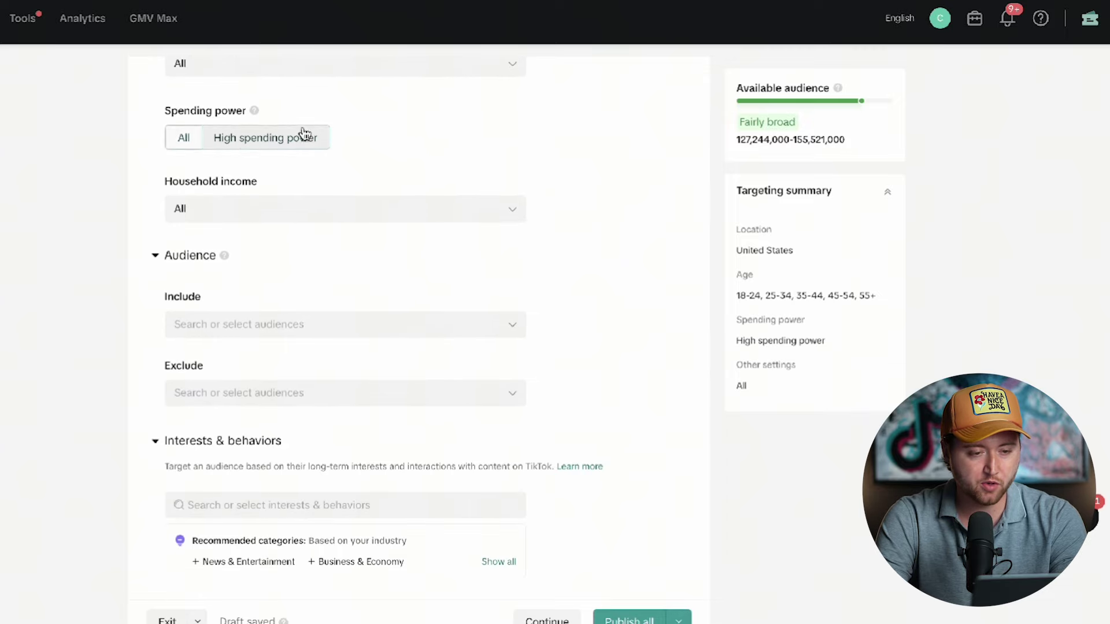
scroll(461, 147, up, 2)
scroll(435, 270, down, 6)
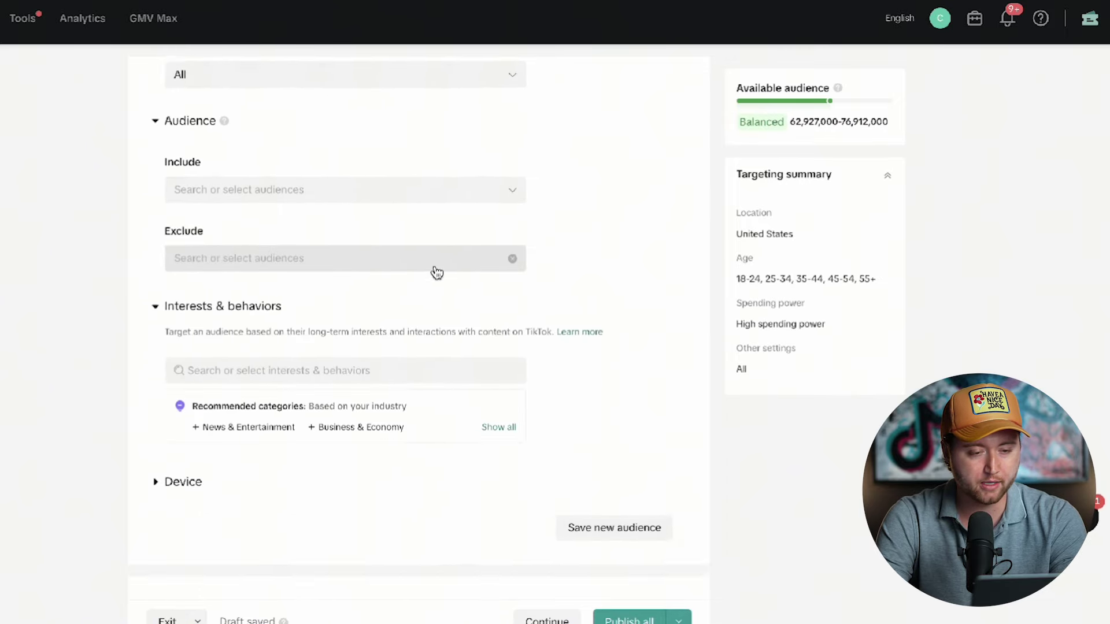
scroll(334, 190, up, 1)
Step: Add Health & Fitness, Health & Wellness and body deodorant spray as targeted interests
click(266, 322)
scroll(265, 341, up, 1)
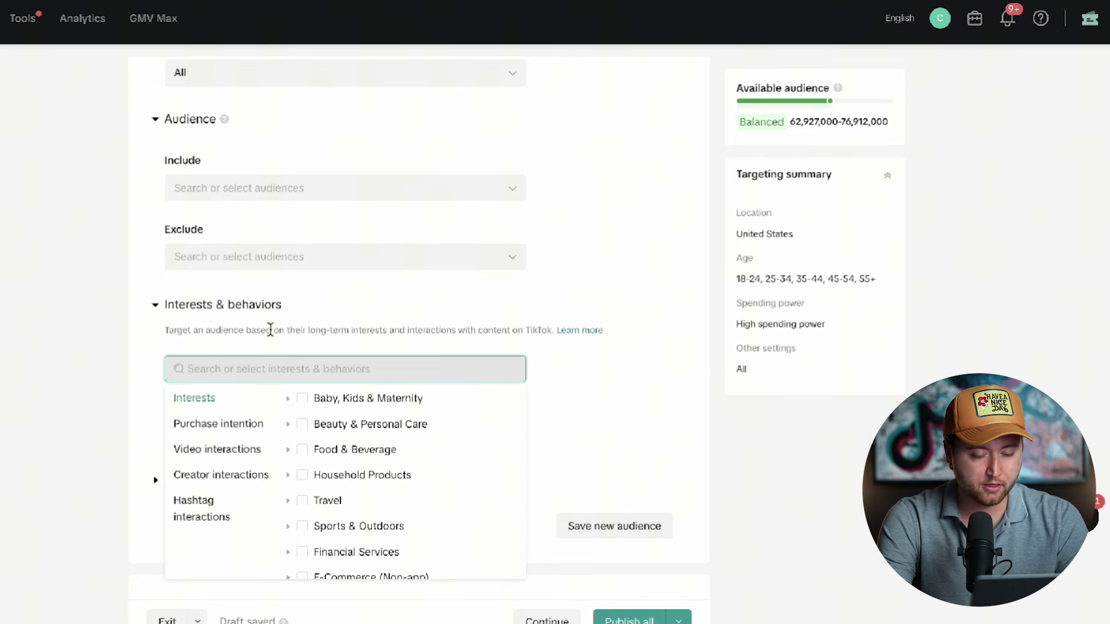
text(health)
click(266, 431)
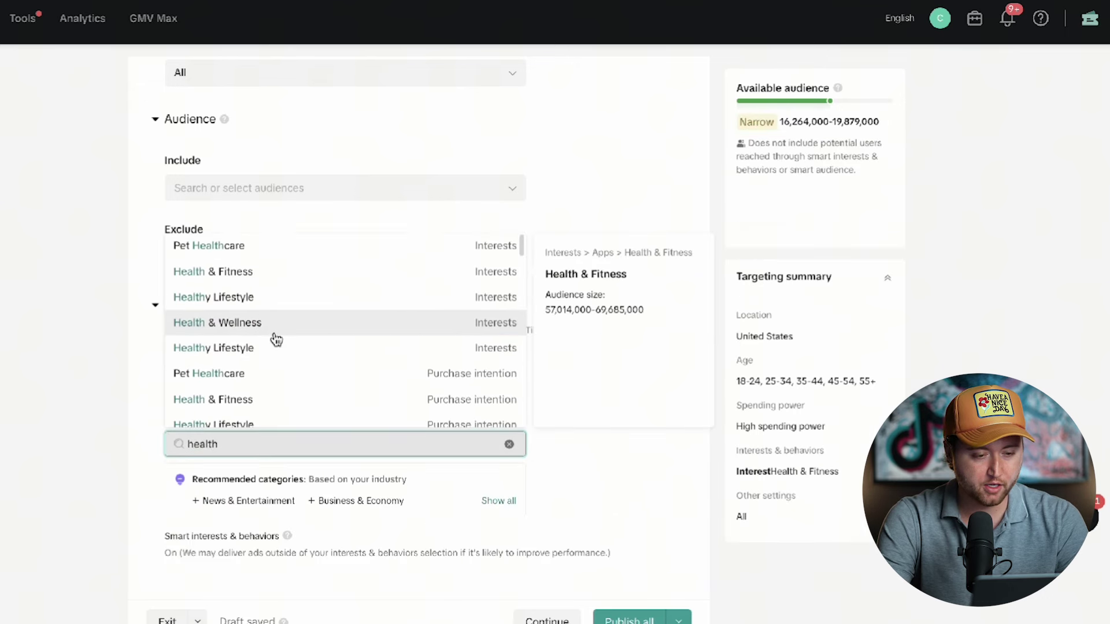
click(274, 334)
key(BackSpace)
key(BackSpace)
key(BackSpace)
key(BackSpace)
key(BackSpace)
key(BackSpace)
text(skin)
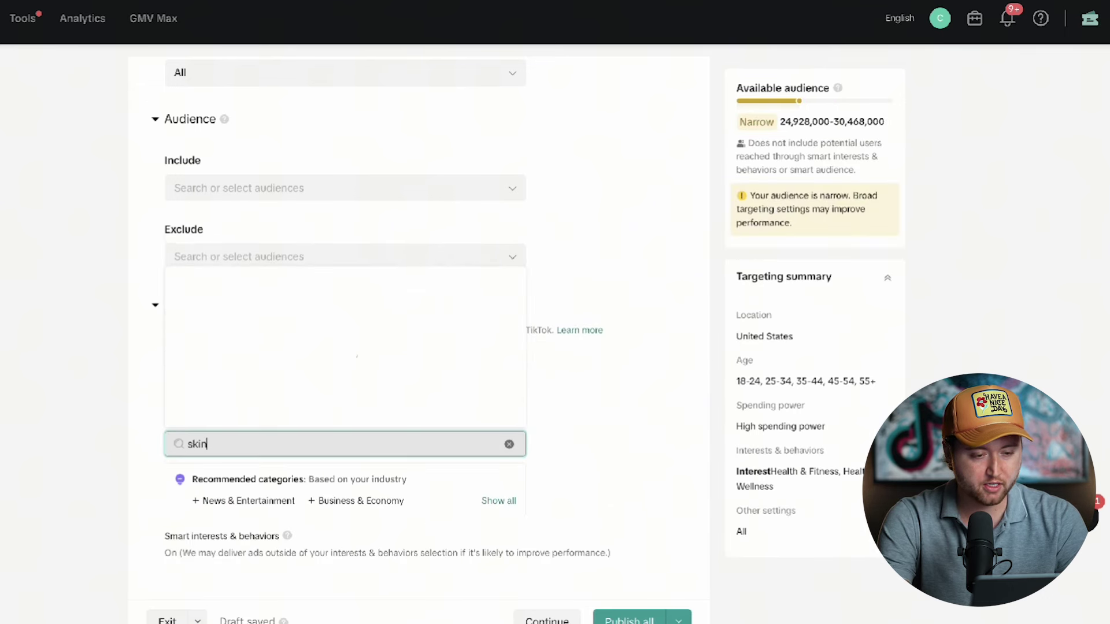
text(car)
key(BackSpace)
key(BackSpace)
key(BackSpace)
key(BackSpace)
key(BackSpace)
key(BackSpace)
key(BackSpace)
text(deo)
click(342, 282)
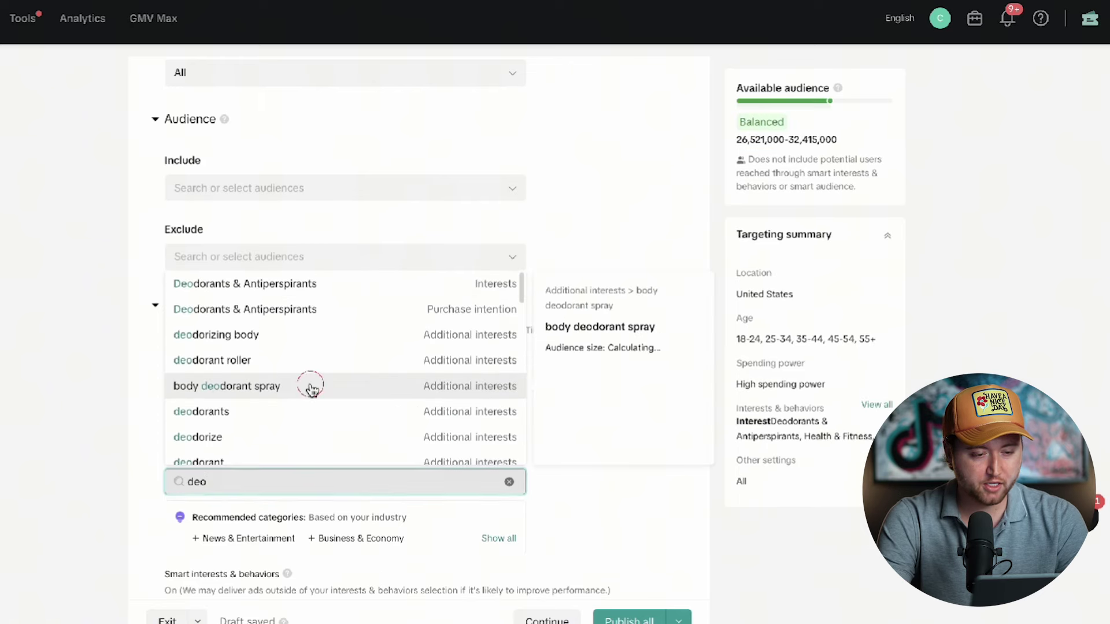
scroll(318, 438, down, 5)
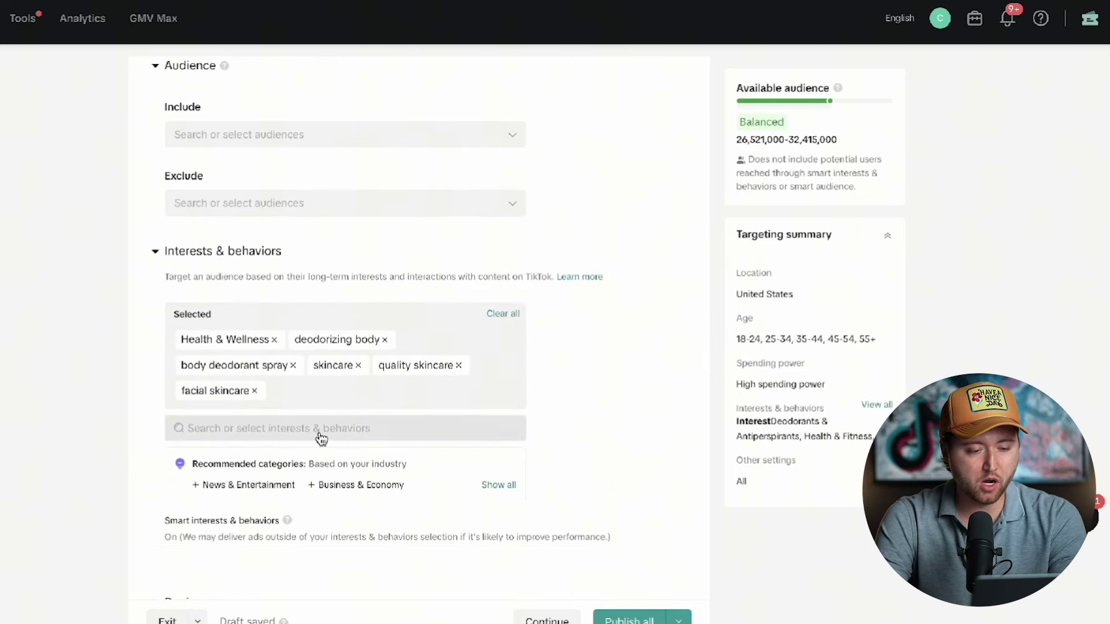
scroll(584, 315, down, 4)
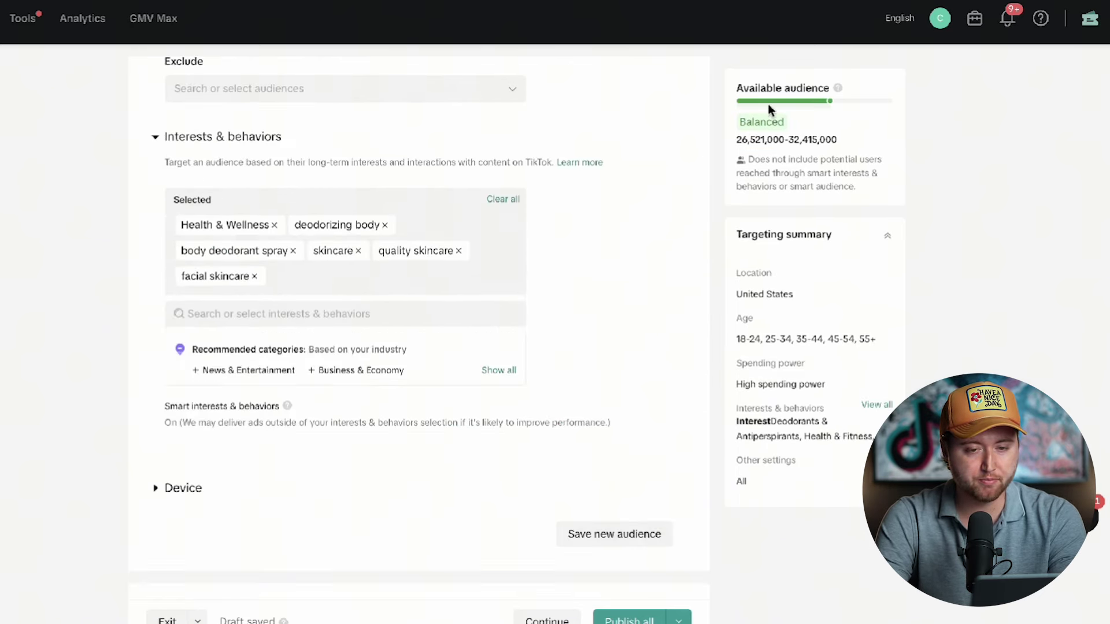
scroll(321, 527, down, 4)
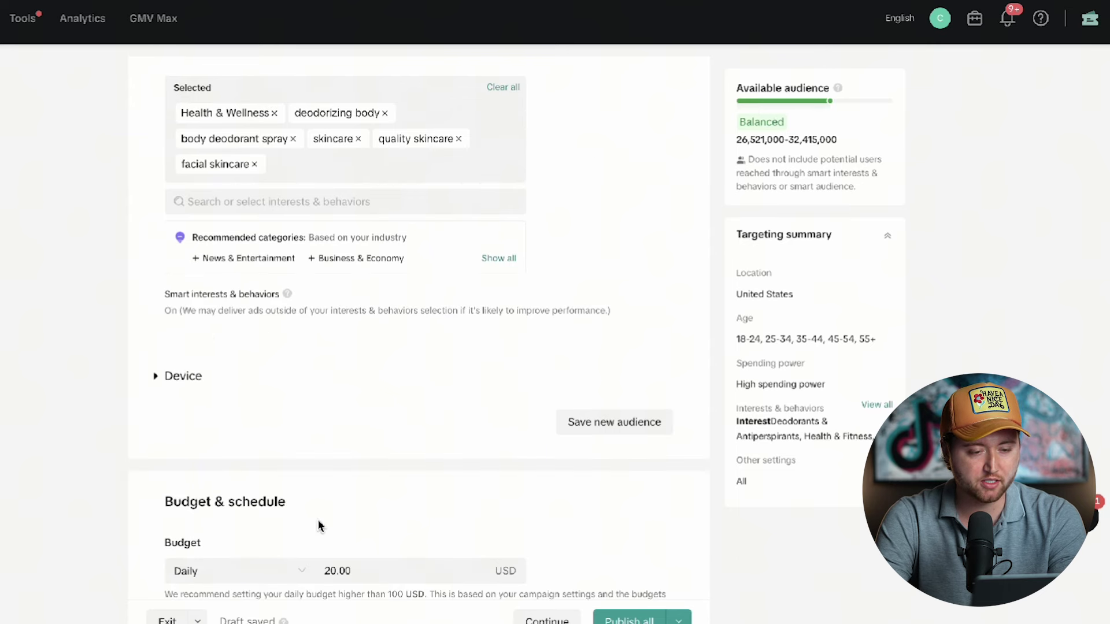
scroll(318, 520, down, 2)
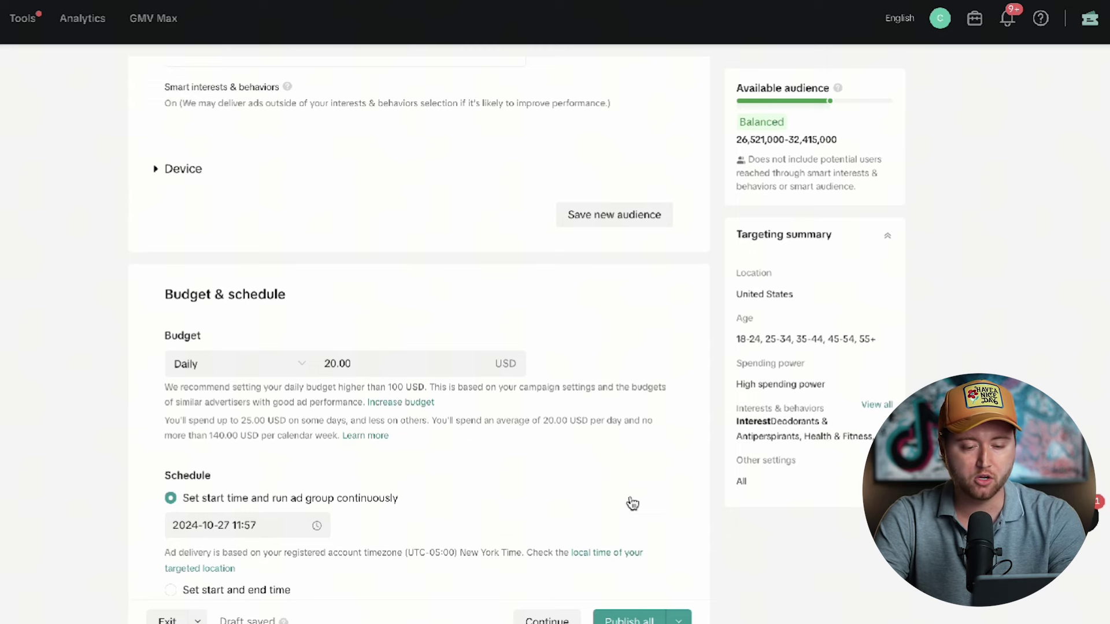
scroll(593, 432, up, 5)
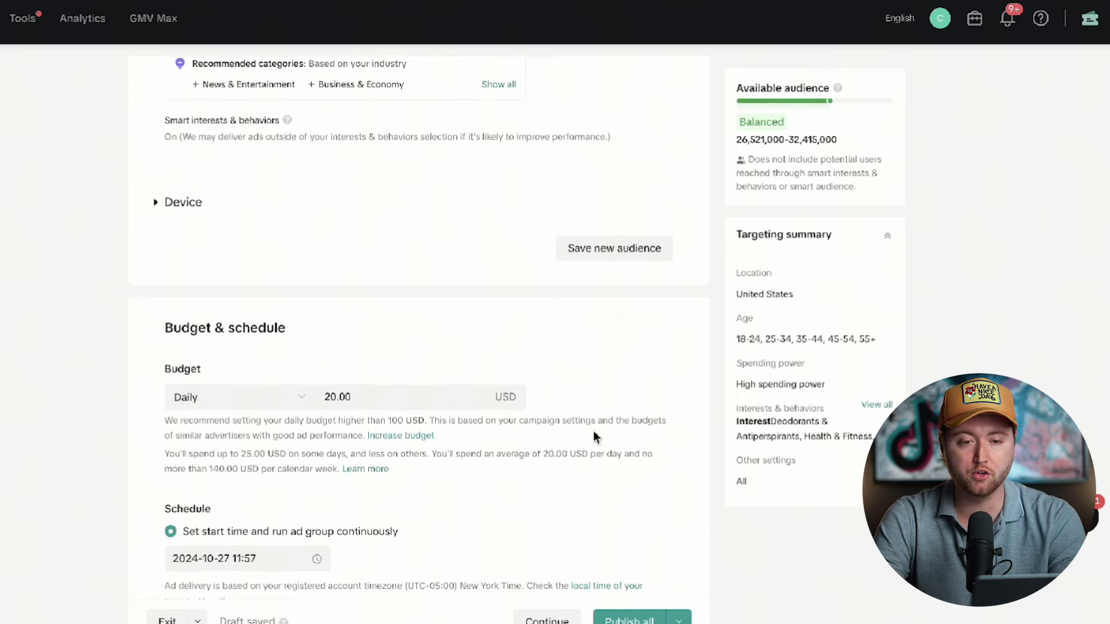